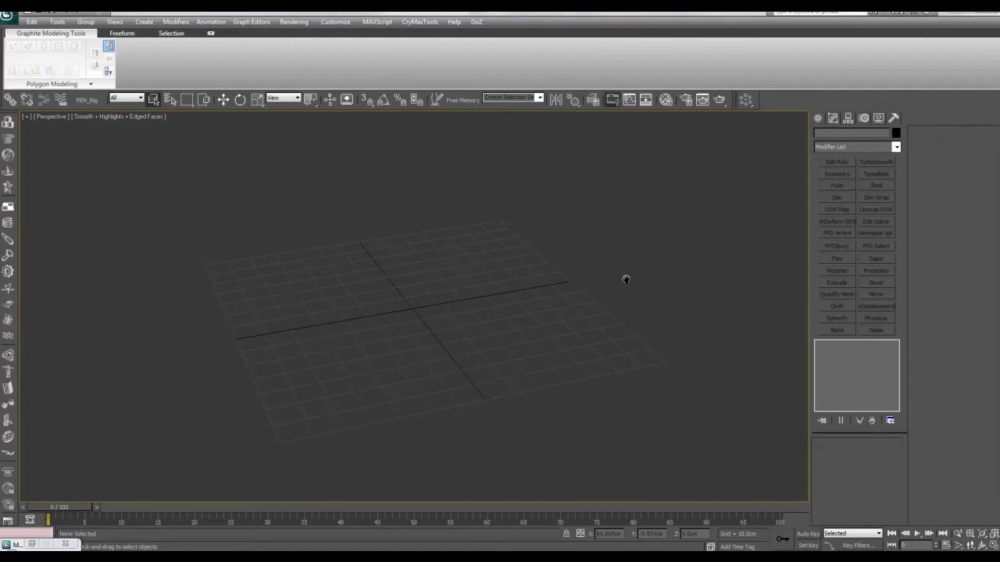
Load the Makarov L1 image as a Bitmap in the Diffuse Color map of Material #2.
key(m)
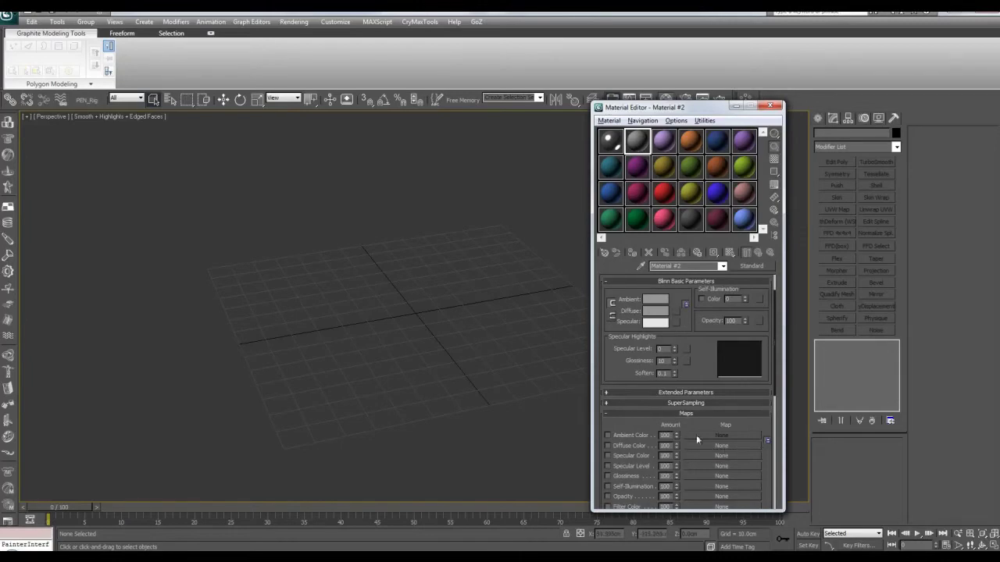
click(669, 413)
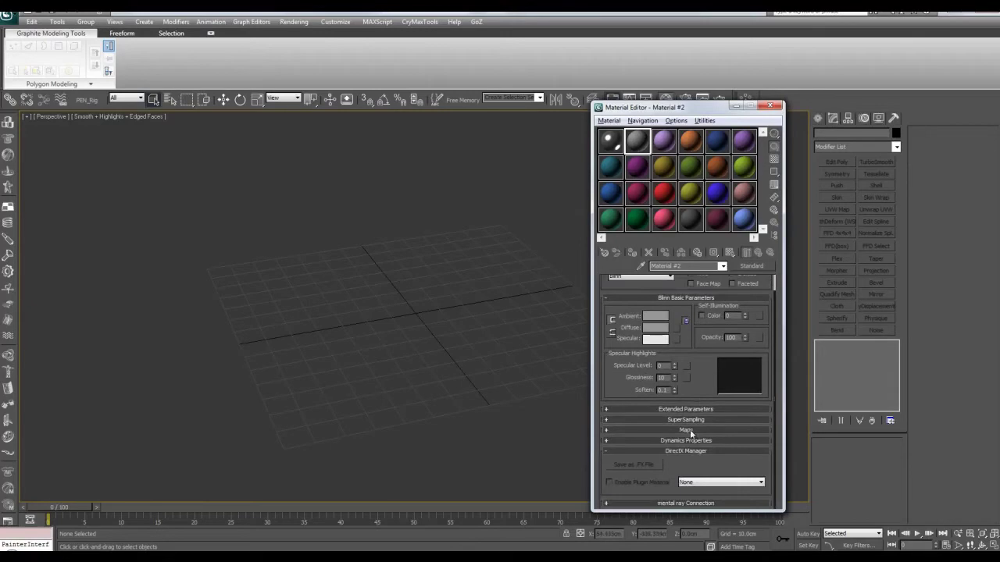
click(685, 430)
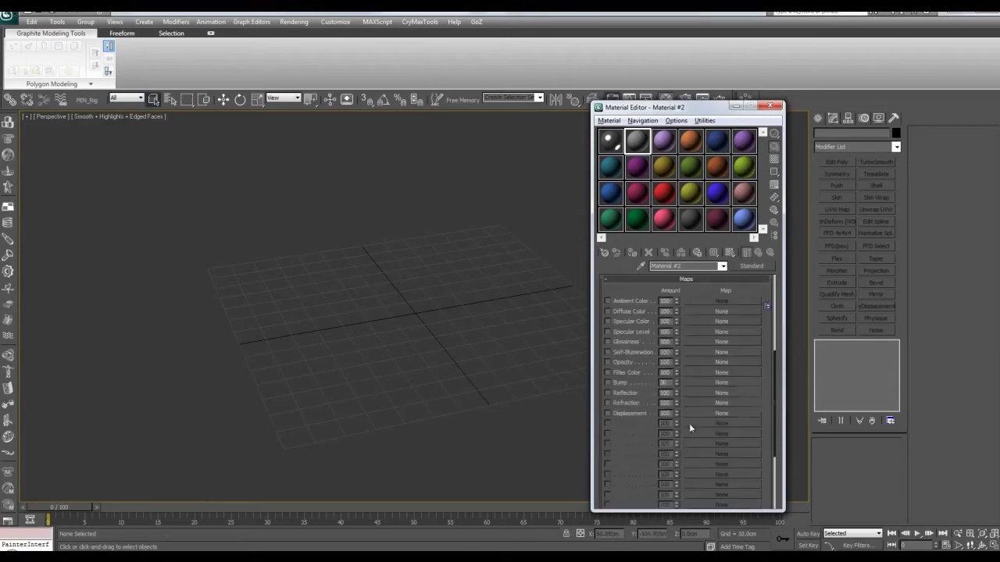
click(710, 311)
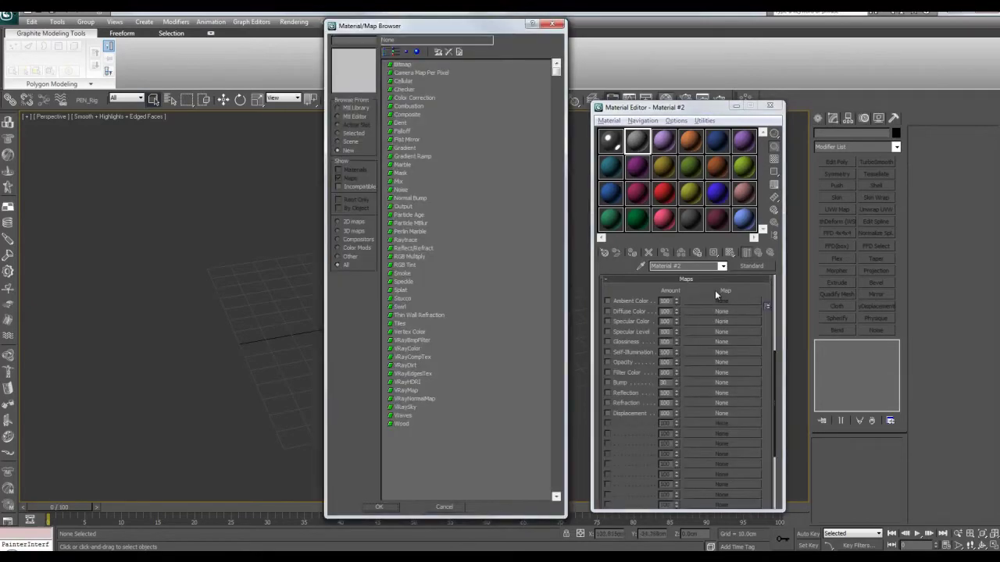
double_click(405, 65)
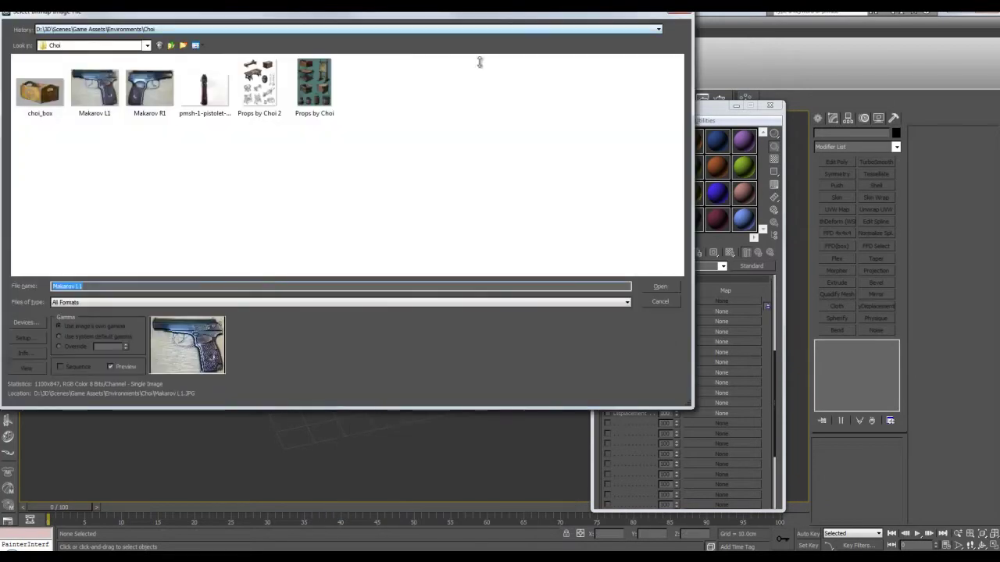
drag(377, 15, 501, 27)
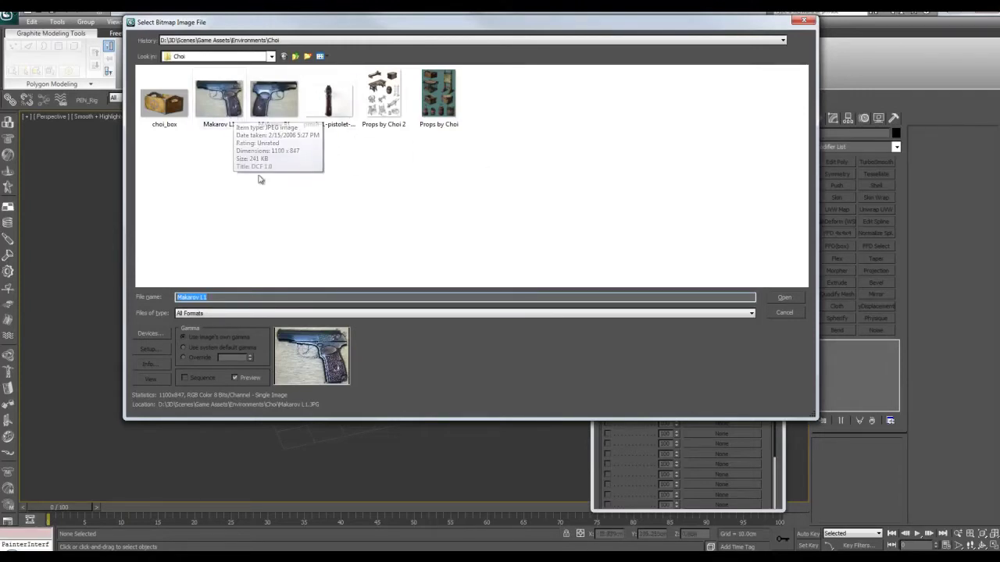
click(225, 111)
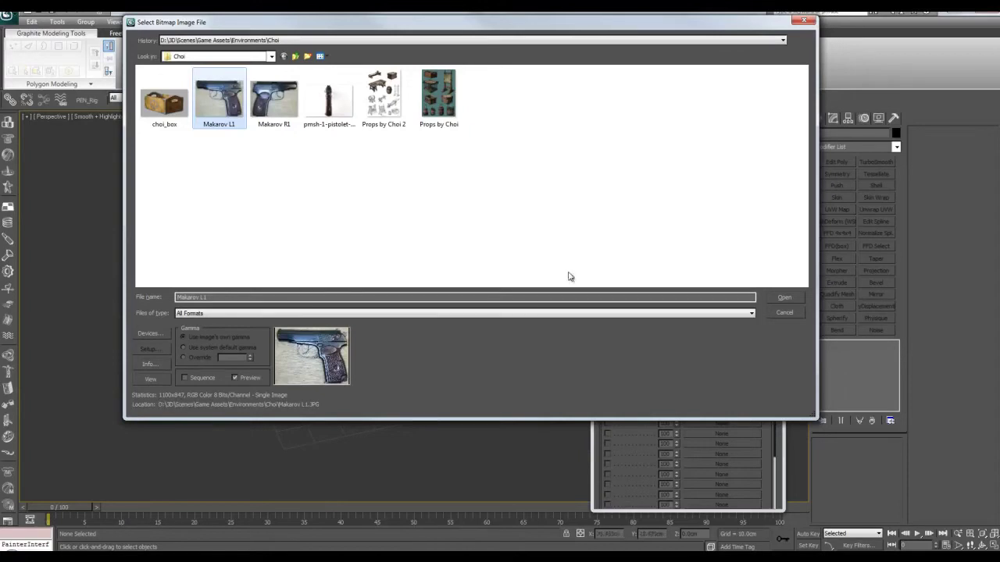
click(790, 298)
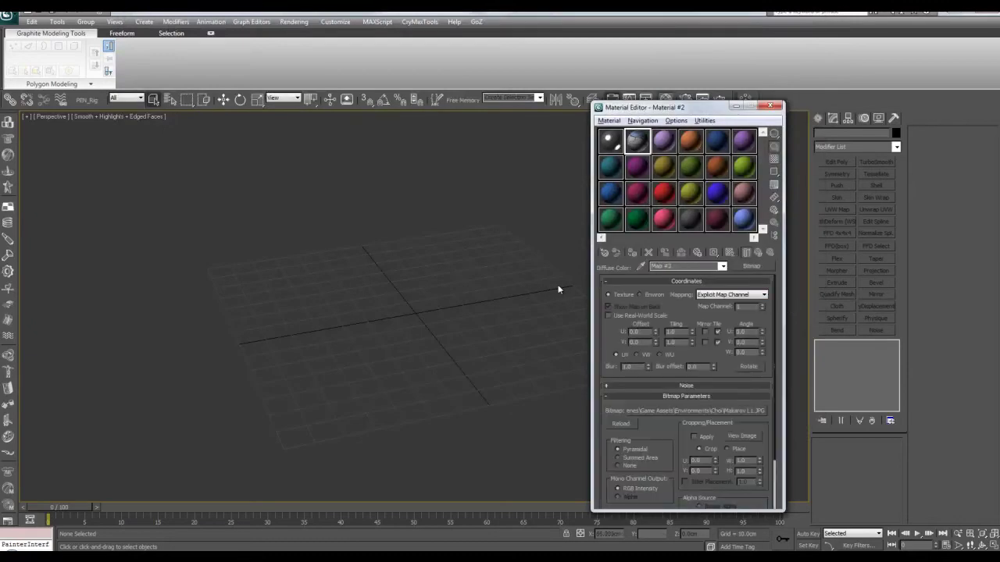
click(758, 252)
scroll(642, 295, up, 5)
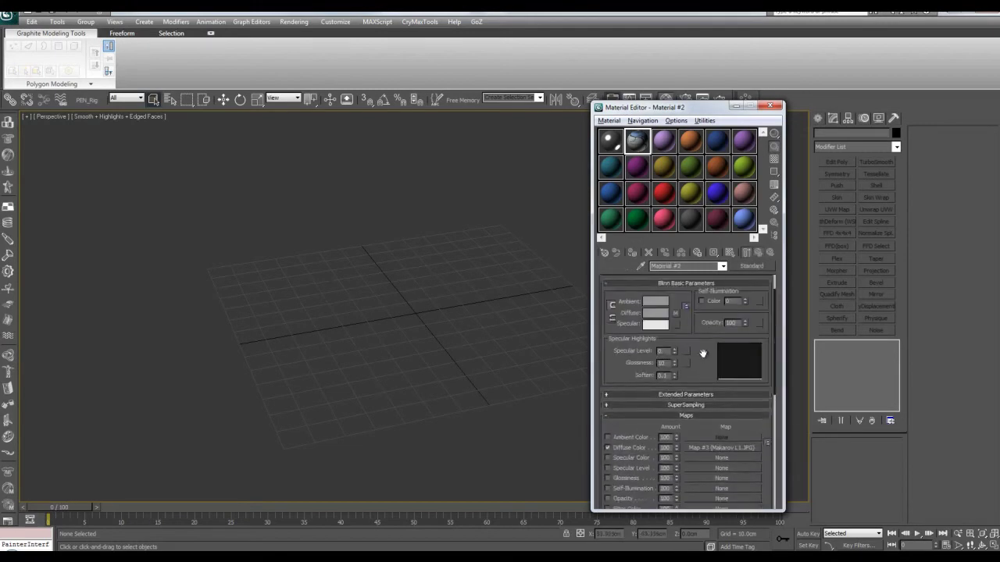
Create a roughly square plane, about 250 cm per side, over the grid in the perspective view.
middle_drag(509, 282, 475, 302)
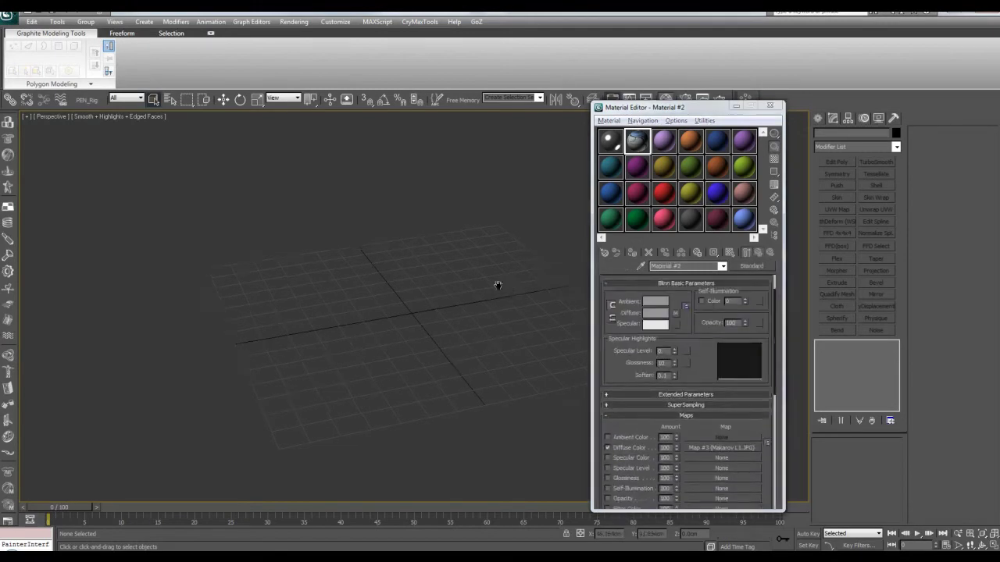
click(821, 119)
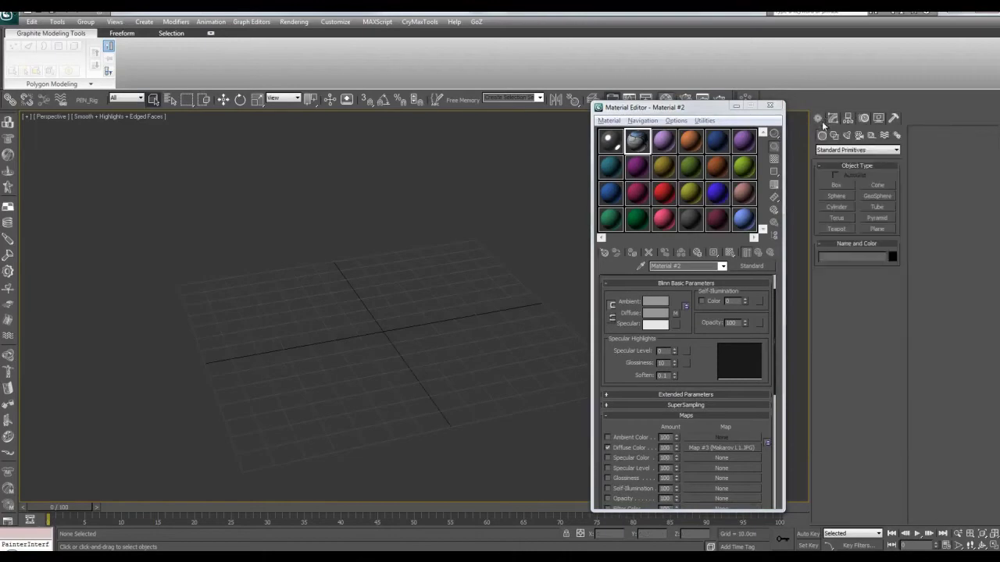
click(870, 229)
drag(393, 317, 426, 326)
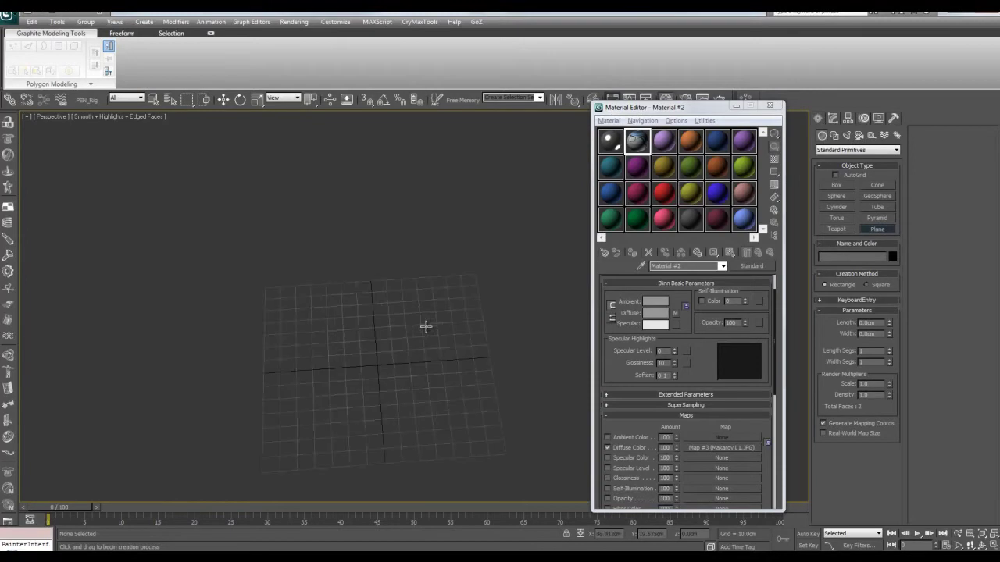
drag(267, 239, 554, 439)
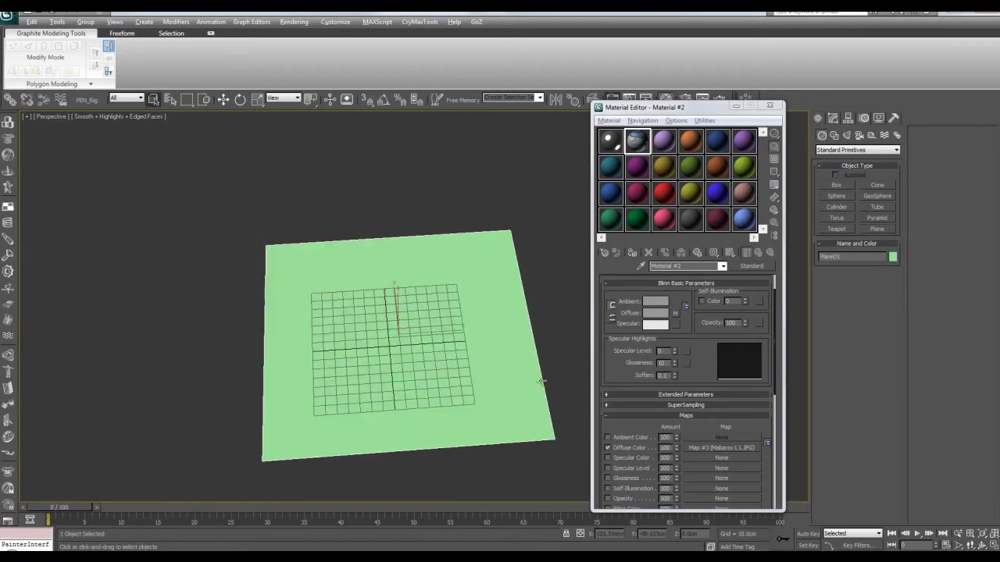
alt+middle_drag(541, 390, 546, 369)
key(w)
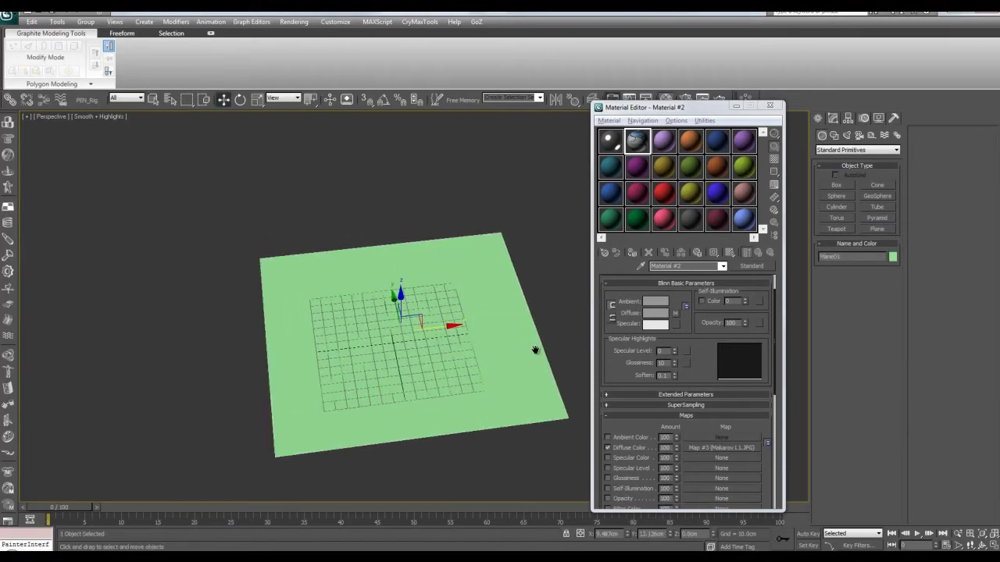
scroll(534, 351, up, 5)
Set the plane's width to 1100 cm and its length to 847 cm.
click(832, 118)
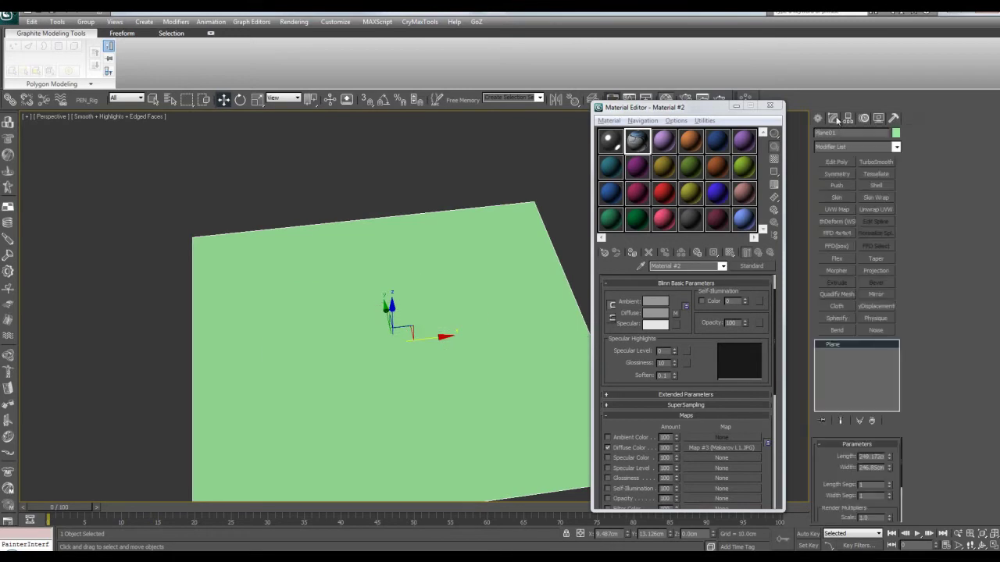
double_click(872, 467)
text(200)
double_click(869, 455)
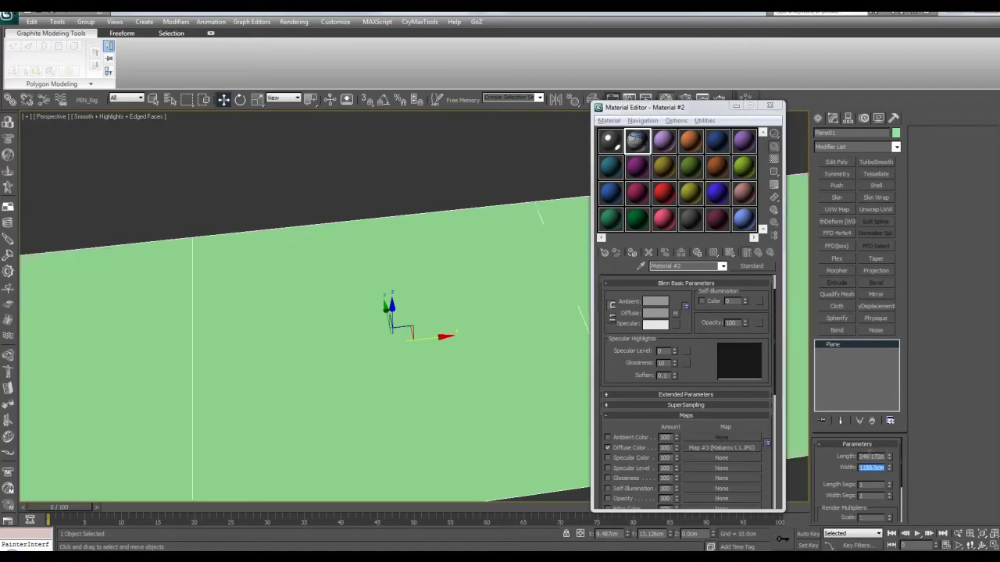
text(747)
key(Return)
scroll(481, 364, down, 4)
middle_drag(483, 360, 479, 363)
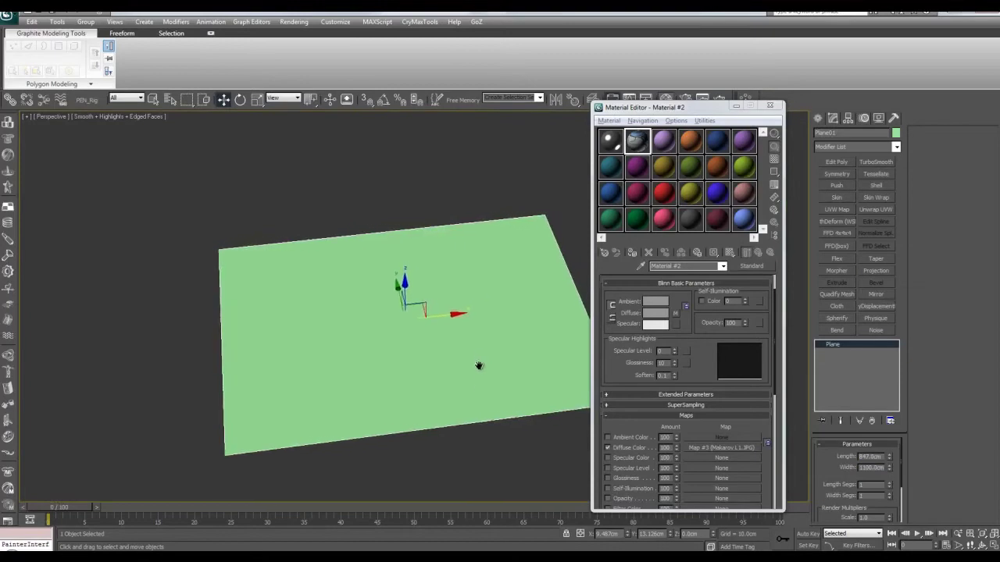
scroll(480, 363, up, 3)
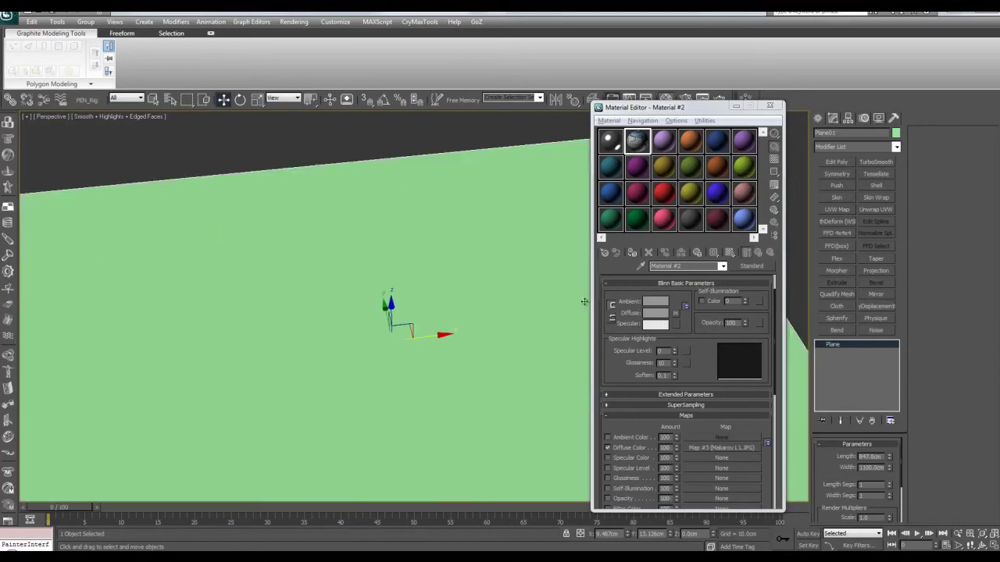
Assign Material #2 to the plane and show its standard map in the viewport.
click(635, 254)
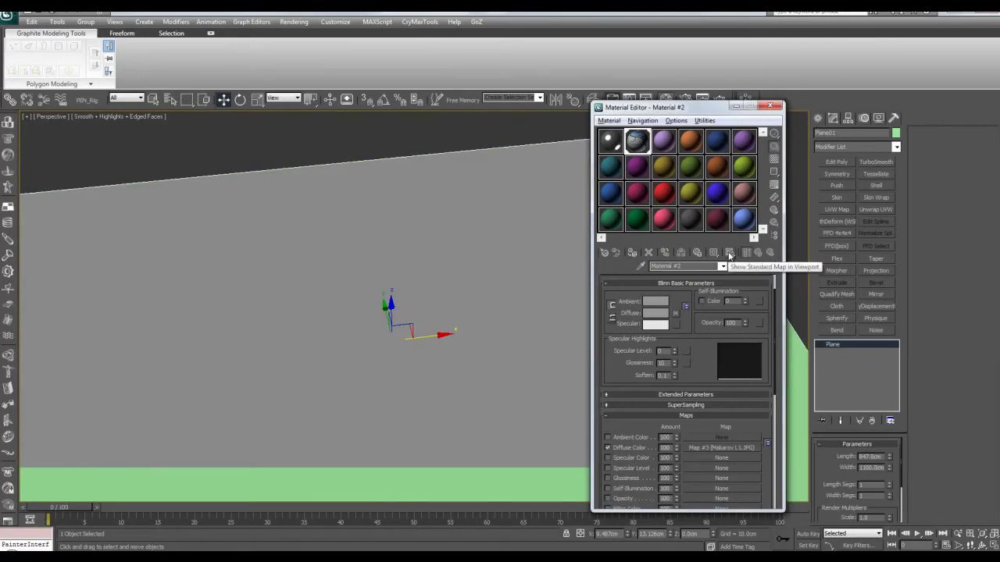
click(729, 254)
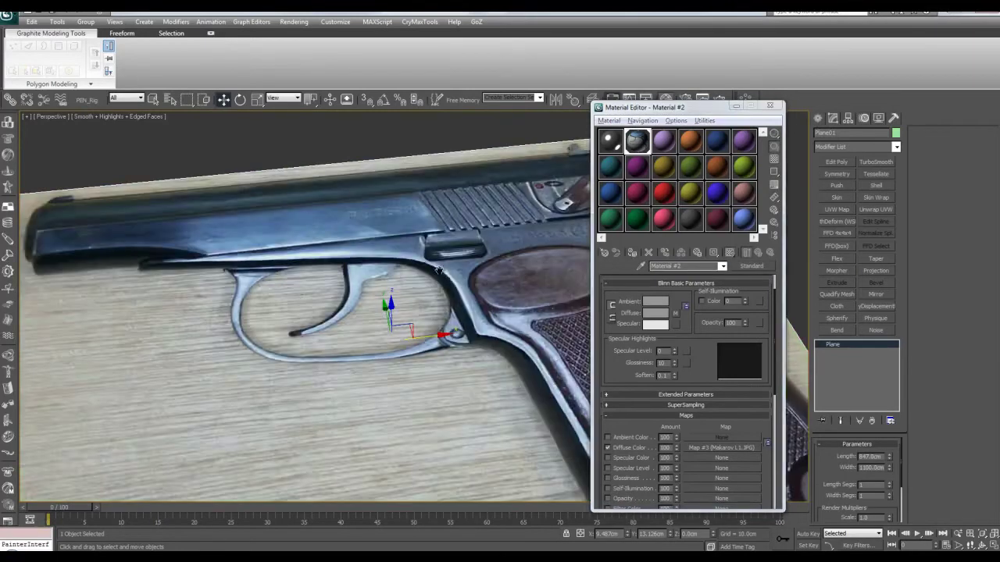
scroll(426, 291, down, 5)
alt+middle_drag(424, 290, 492, 356)
scroll(444, 309, up, 4)
scroll(492, 354, down, 2)
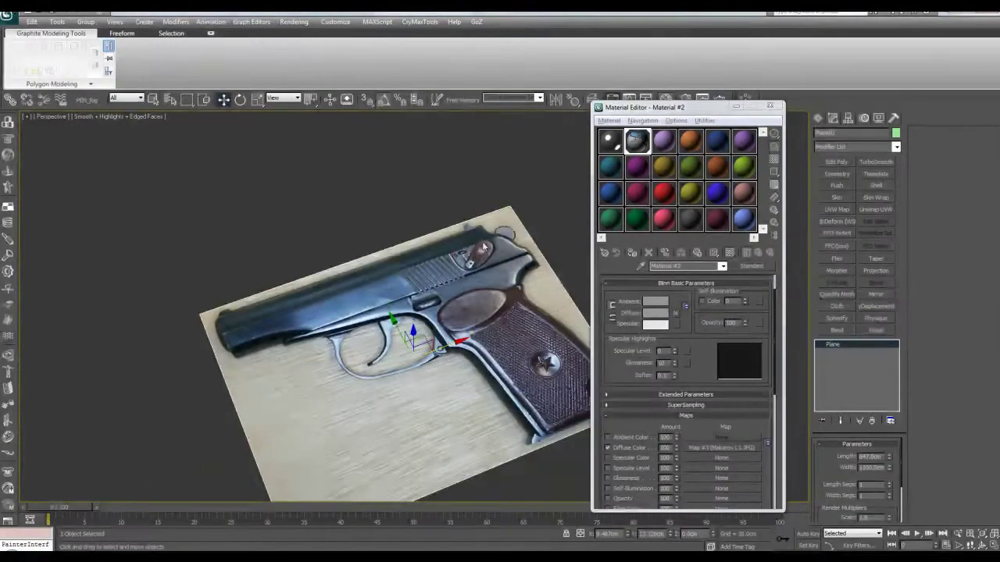
Rotate the pistol reference plane upright and raise it above the grid to a Z position of about 526 cm.
key(e)
drag(483, 333, 419, 350)
key(w)
alt+middle_drag(422, 347, 484, 349)
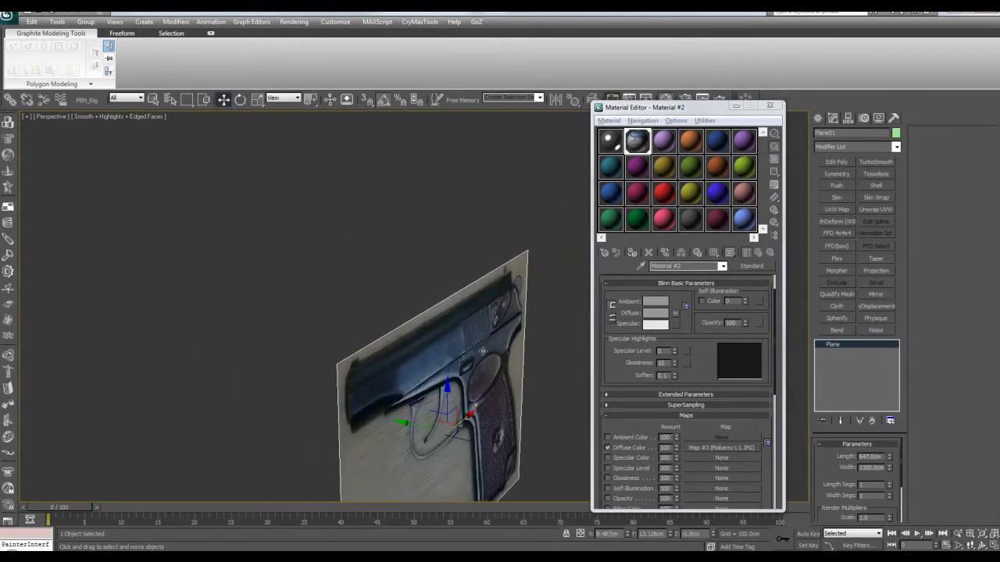
alt+middle_drag(457, 390, 449, 328)
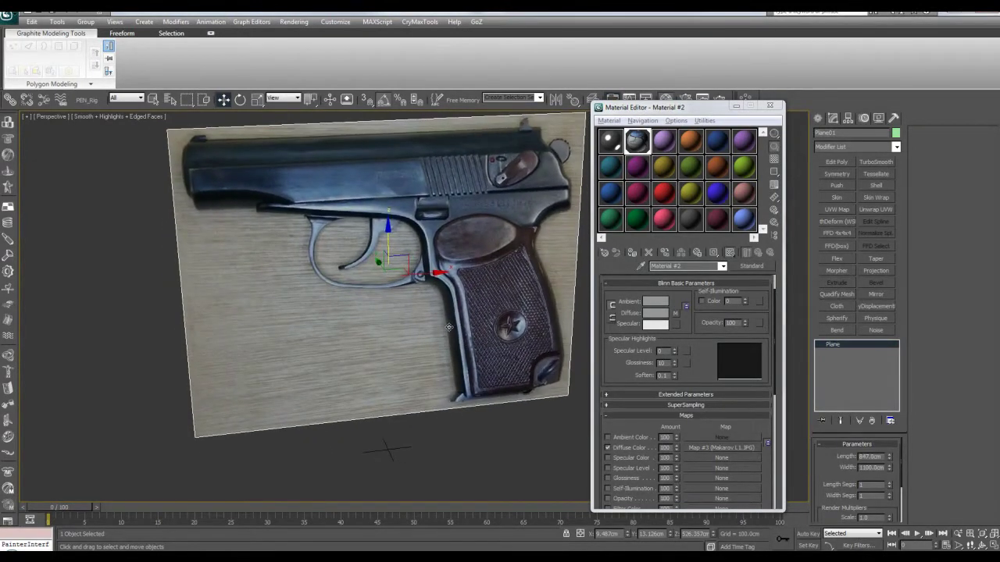
Turn the upright plane a quarter turn about the vertical axis and move it back along negative X.
mouse_move(409, 301)
alt+middle_down()
mouse_move(359, 273)
mouse_move(339, 283)
mouse_move(394, 292)
alt+middle_up()
key(e)
drag(394, 293, 413, 285)
key(w)
alt+middle_drag(368, 270, 390, 334)
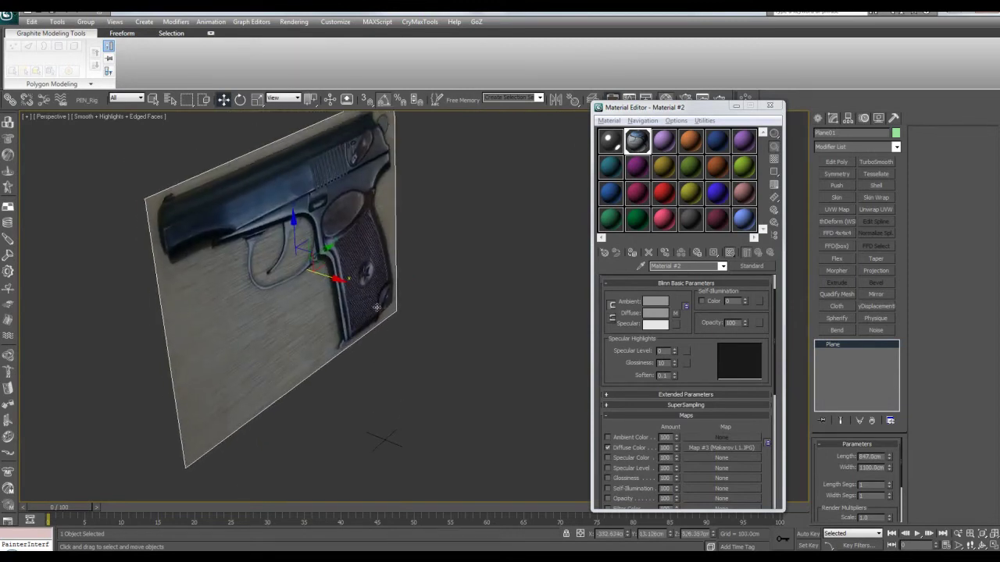
Reset the plane's Y position to 0 and place it at about -372 cm on X.
right_click(670, 536)
alt+middle_drag(407, 350, 437, 322)
mouse_move(373, 299)
mouse_down()
mouse_move(311, 302)
mouse_move(377, 309)
mouse_up()
key(ctrl+z)
alt+middle_drag(370, 301, 371, 339)
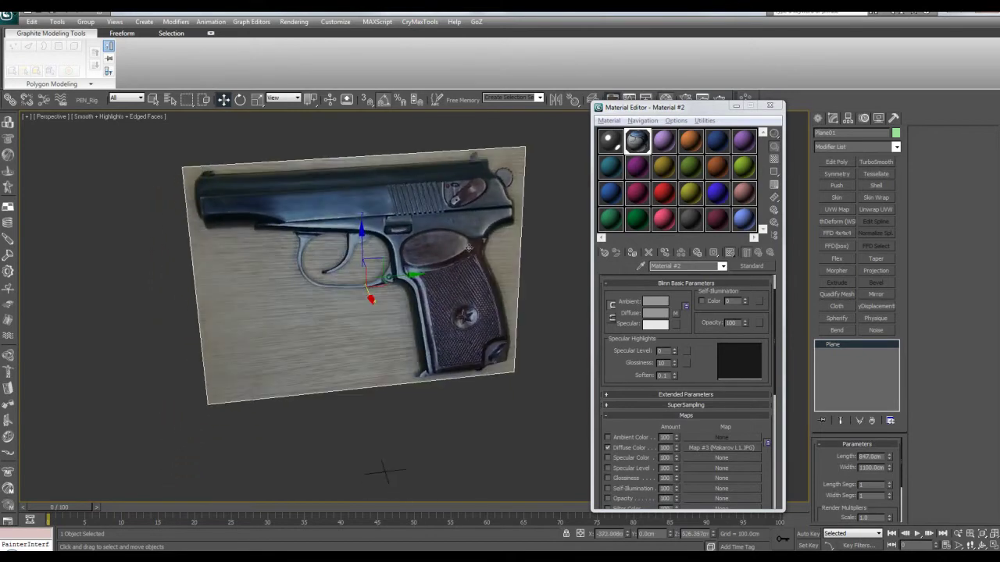
alt+middle_drag(440, 258, 475, 283)
Raise the Self-Illumination of Material #2 to 100.
drag(700, 347, 707, 454)
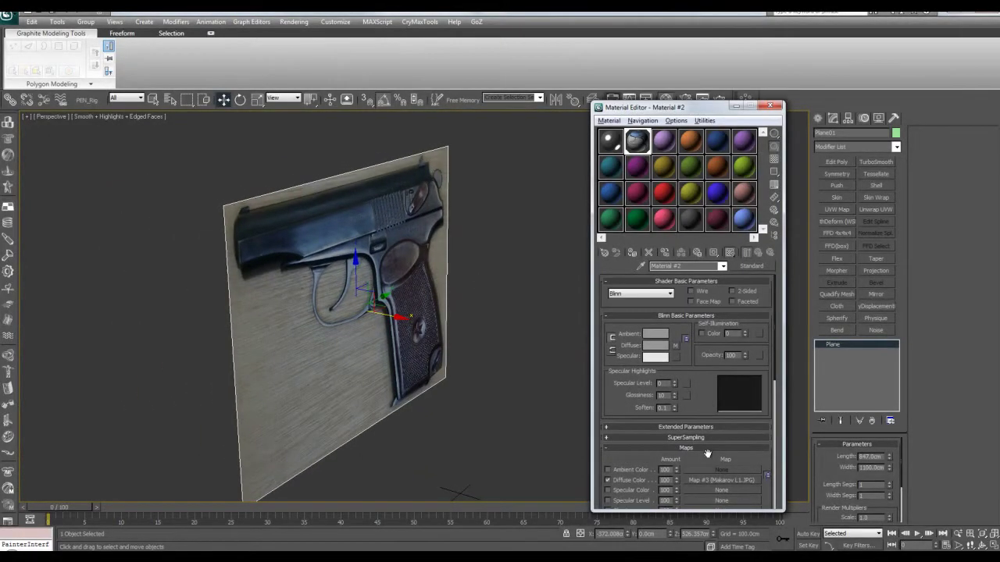
middle_drag(396, 283, 434, 293)
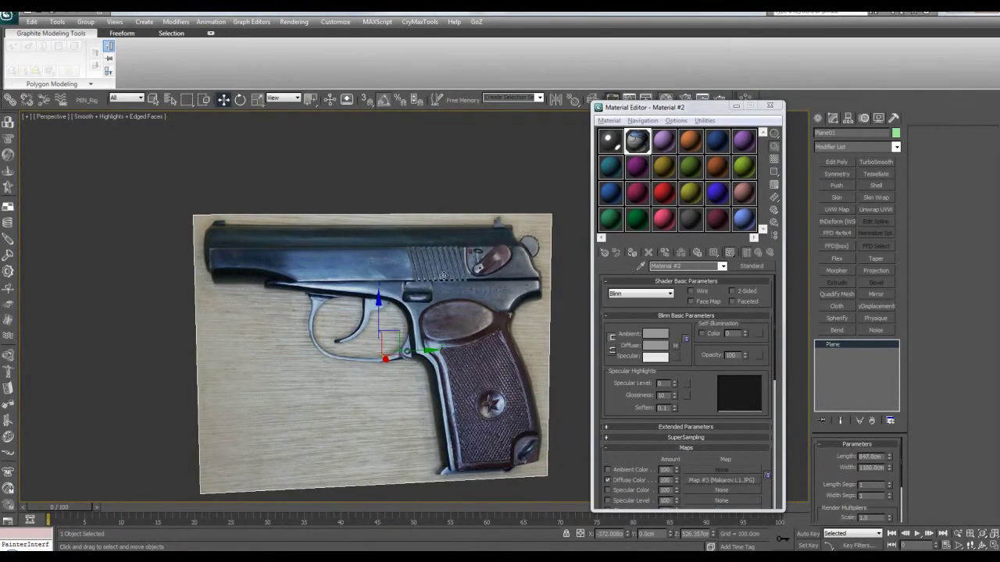
alt+middle_drag(457, 261, 439, 326)
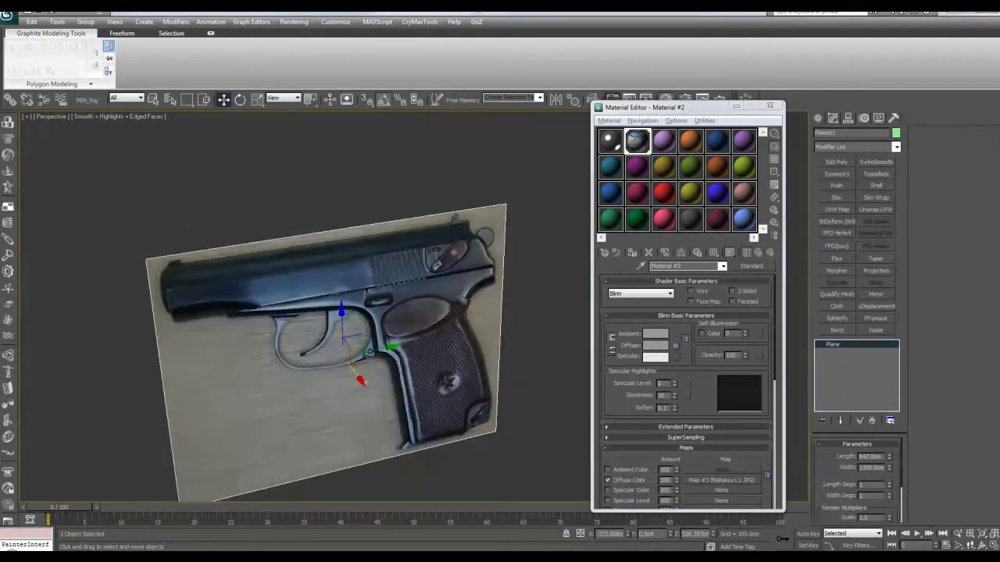
alt+middle_drag(285, 352, 343, 348)
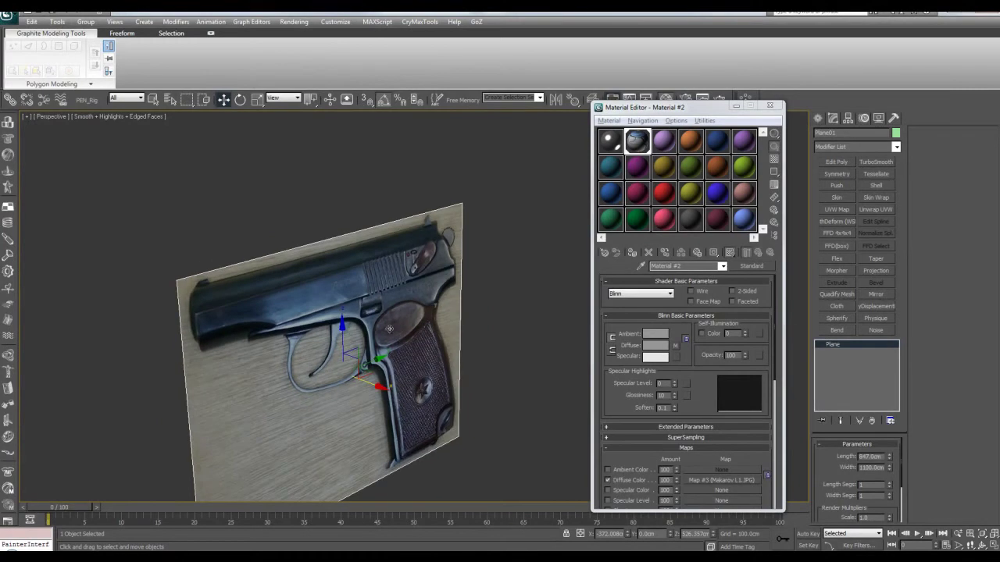
alt+middle_drag(423, 330, 432, 306)
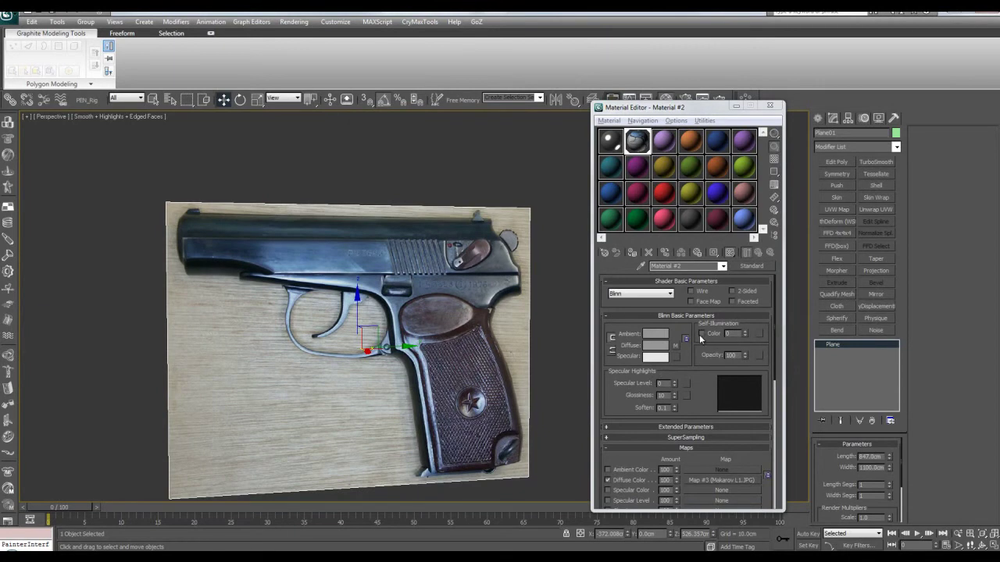
drag(745, 337, 756, 252)
mouse_move(408, 254)
middle_down()
mouse_move(418, 238)
mouse_move(328, 242)
mouse_move(390, 261)
mouse_move(423, 248)
middle_up()
alt+middle_drag(407, 335, 408, 358)
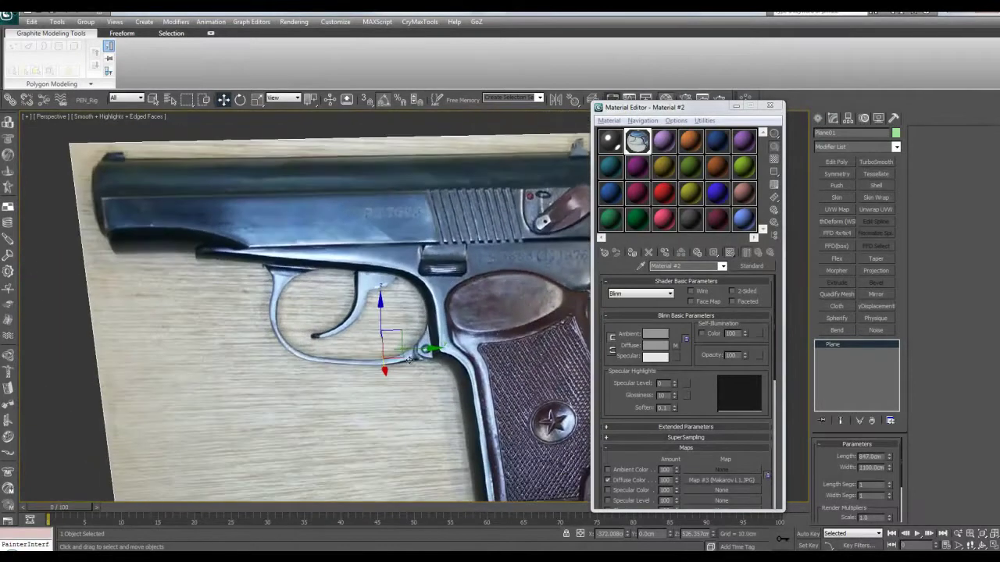
Copy Material #2 into the neighbouring sample slot and rename the copy Material #3.
alt+middle_drag(452, 276, 396, 251)
middle_drag(372, 327, 463, 285)
scroll(374, 335, down, 3)
scroll(398, 331, down, 3)
scroll(447, 269, up, 2)
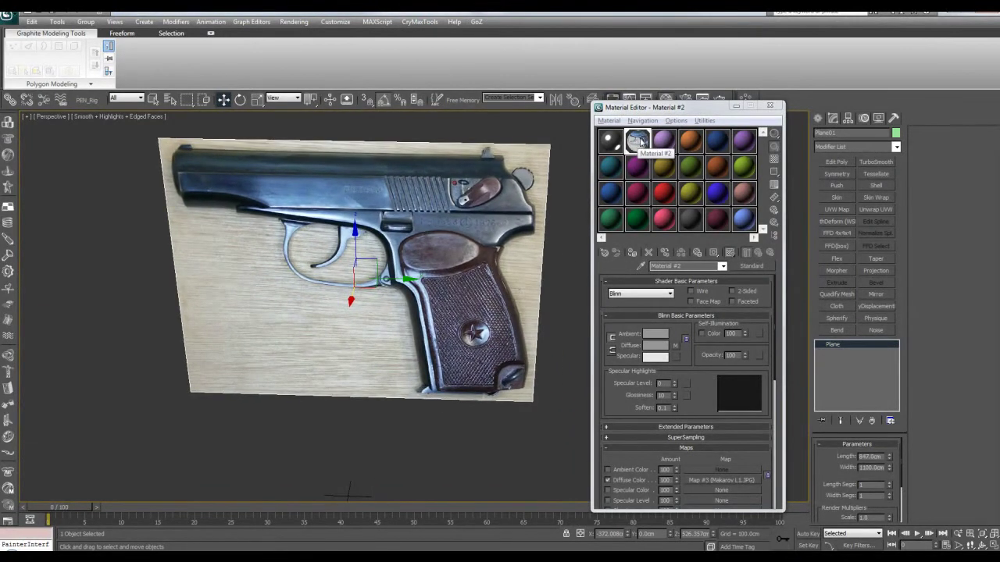
drag(636, 141, 666, 143)
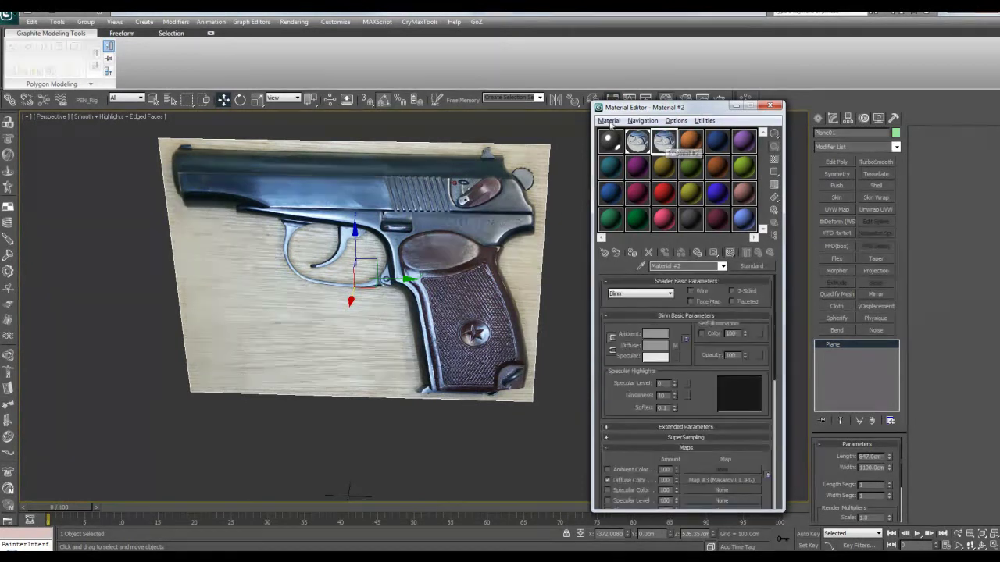
alt+middle_drag(458, 264, 457, 275)
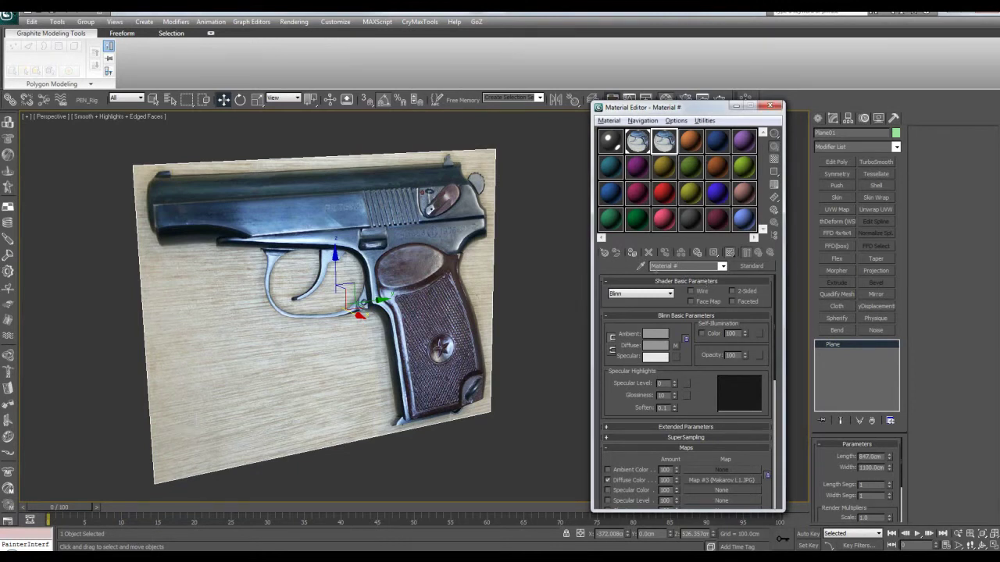
click(646, 153)
click(663, 141)
click(640, 142)
click(667, 141)
click(666, 140)
Clone the reference plane along the X axis, placing the copy at about 445 cm on X.
middle_click(525, 247)
key(q)
alt+middle_drag(523, 247, 447, 267)
key(w)
scroll(466, 266, down, 3)
shift+drag(424, 274, 248, 278)
click(500, 327)
Replace the bitmap in Material #3's diffuse map with the Makarov R1 image.
alt+middle_drag(491, 294, 579, 201)
click(664, 141)
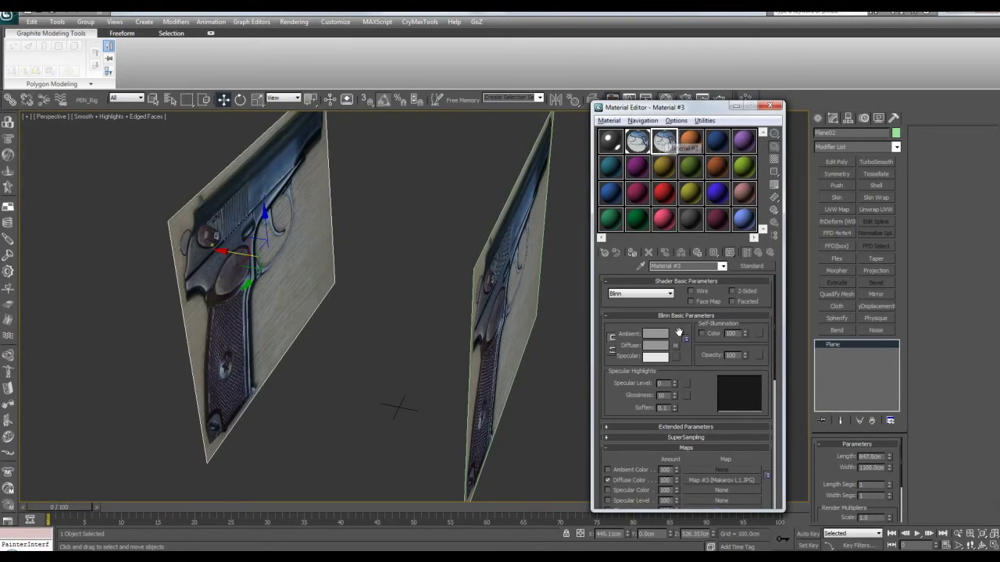
scroll(695, 387, down, 3)
click(738, 426)
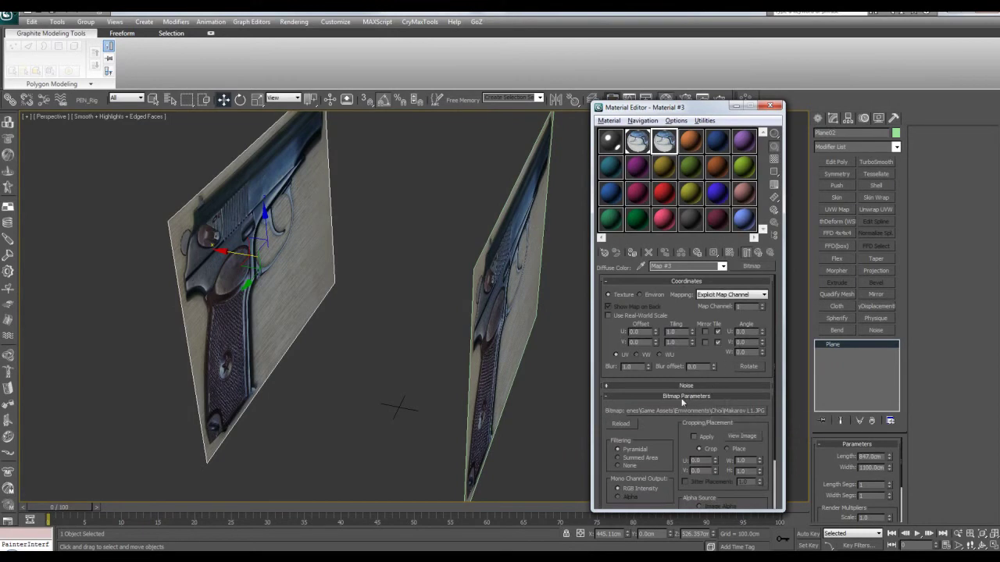
click(641, 412)
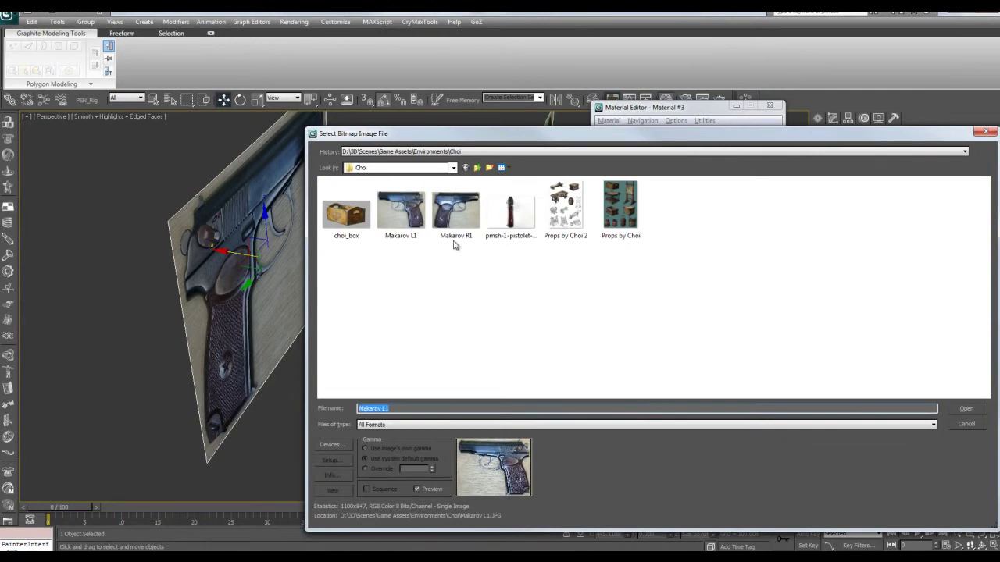
click(453, 241)
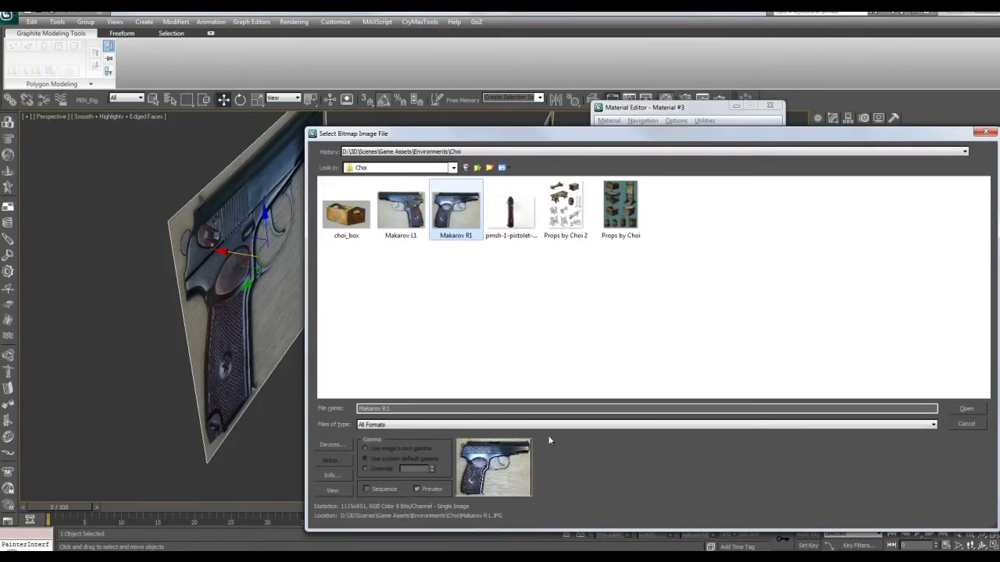
drag(717, 146, 637, 130)
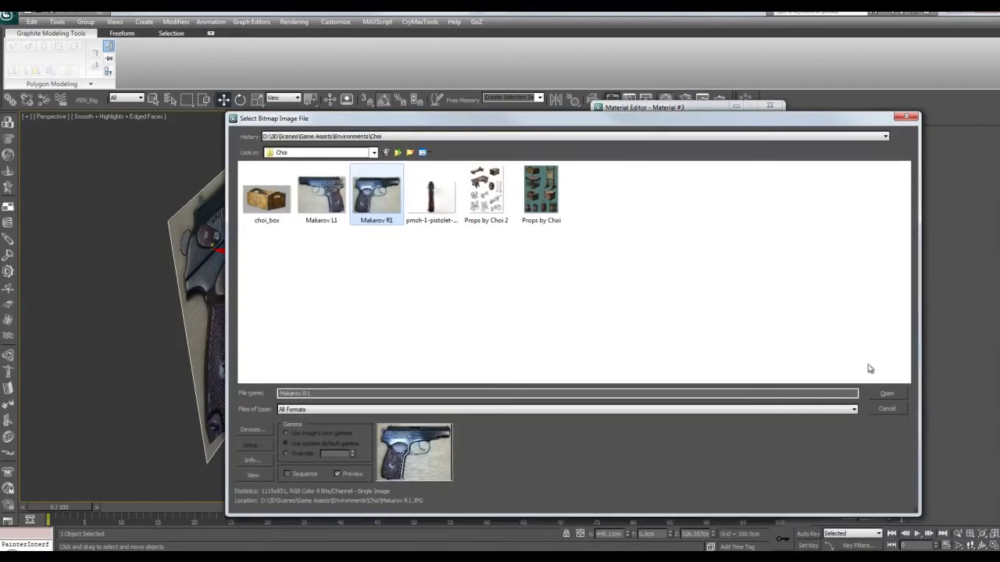
click(879, 392)
alt+middle_drag(500, 336, 391, 327)
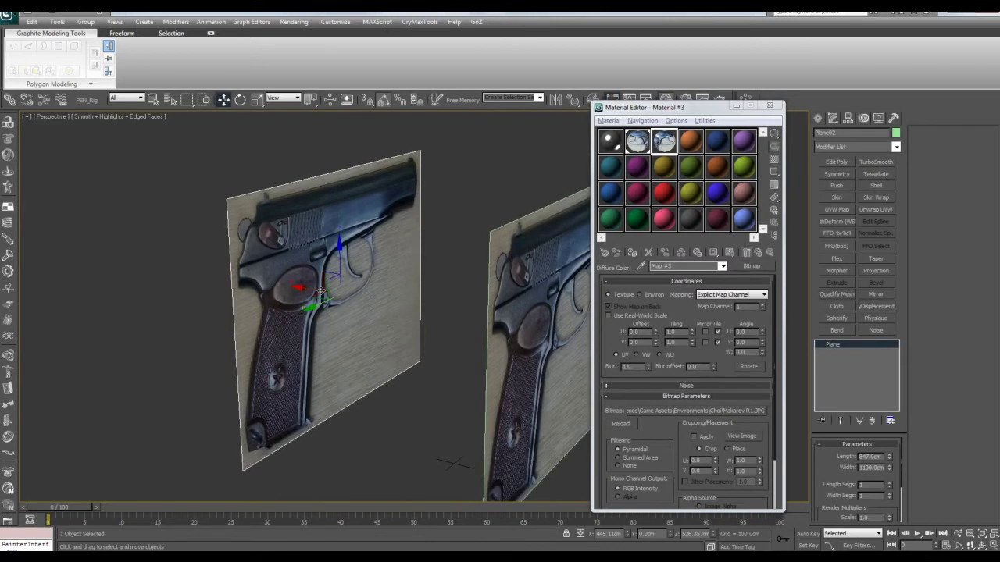
Set the Plane02 dimensions to 1115 cm width and 851 cm length.
middle_drag(323, 254, 328, 271)
double_click(872, 468)
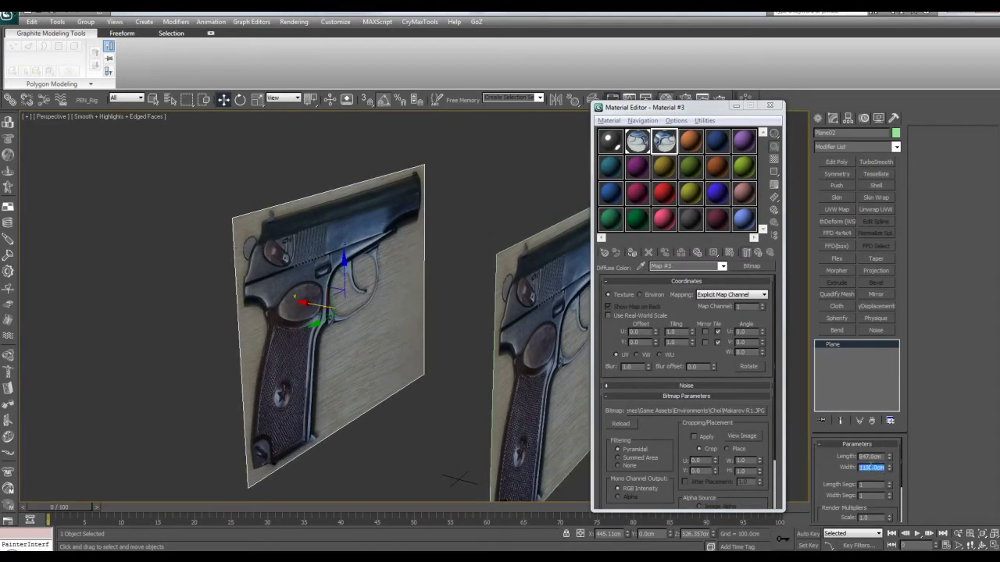
text(1115)
double_click(871, 457)
mouse_move(408, 337)
middle_down()
mouse_move(407, 323)
mouse_move(404, 334)
middle_up()
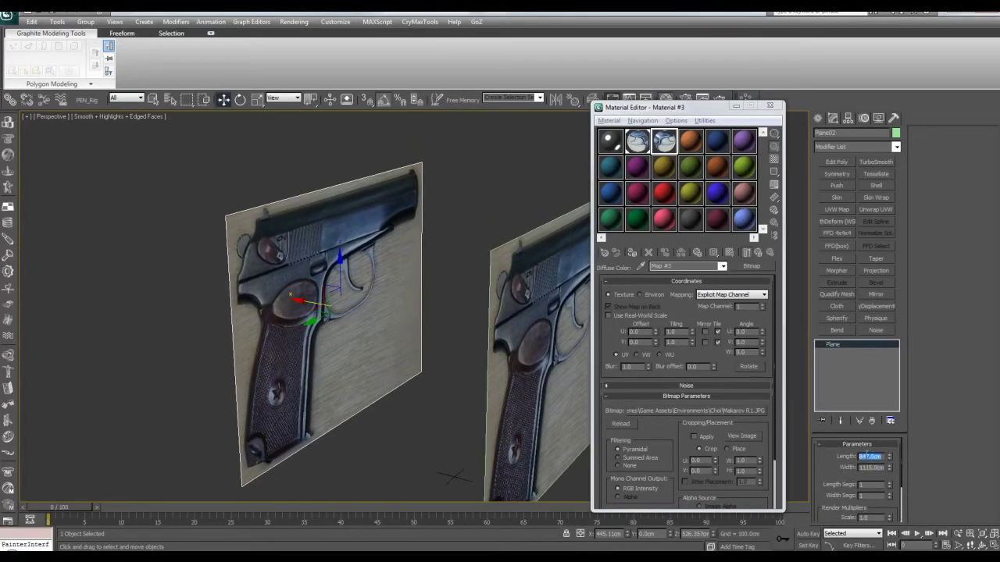
text(851)
key(Return)
Reopen the bitmap selection for Material #3 to check the Makarov R1 image's pixel dimensions.
click(765, 415)
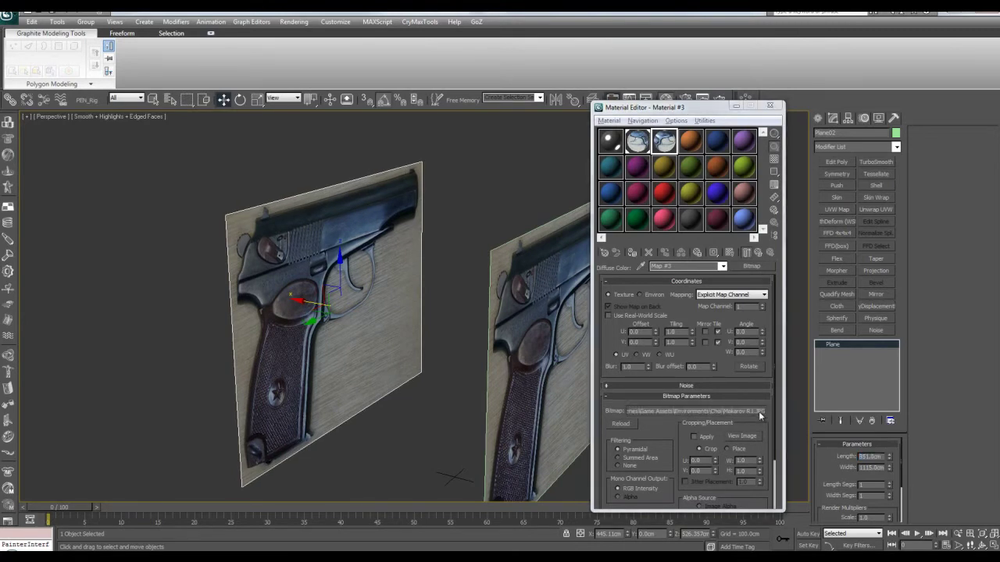
drag(668, 124, 528, 90)
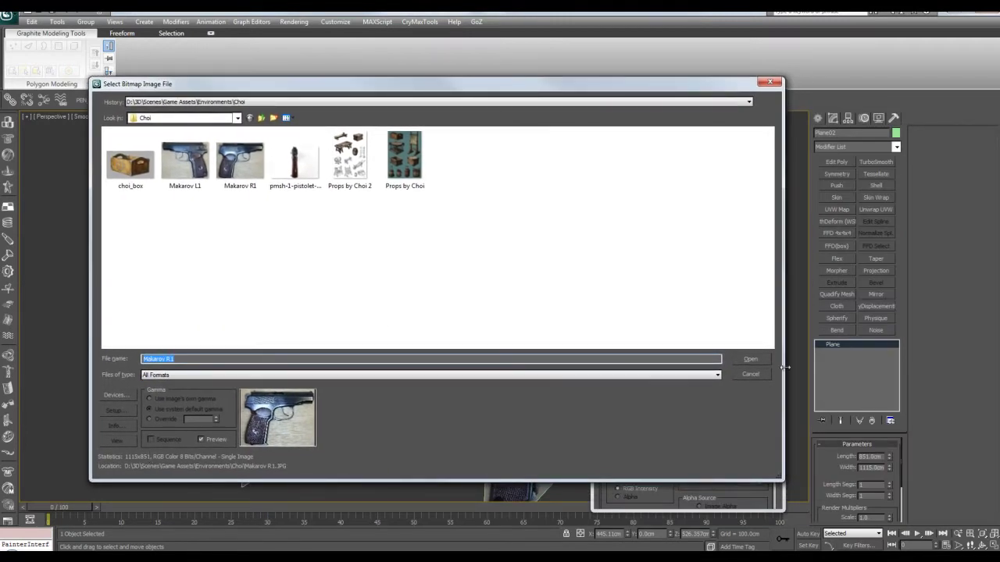
click(765, 360)
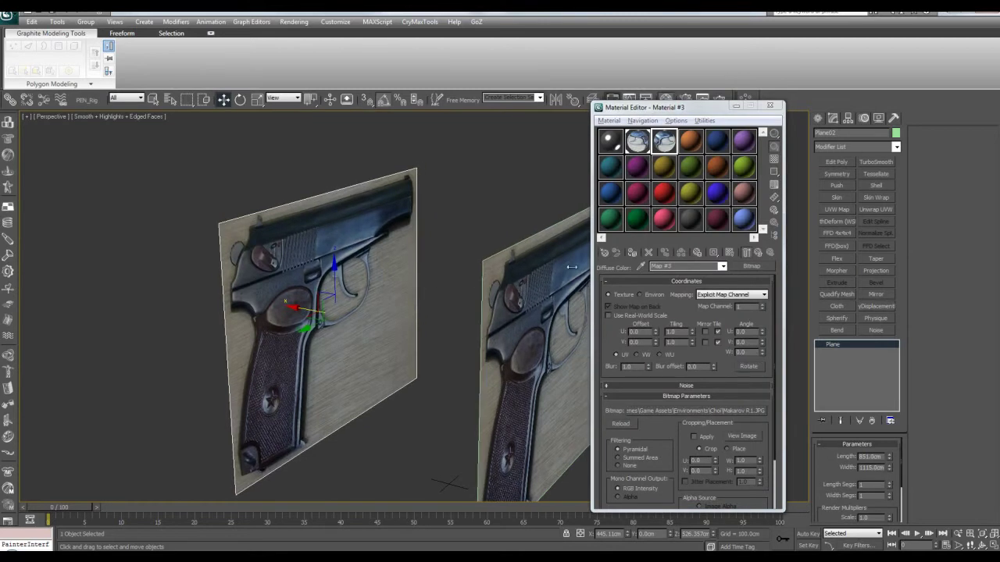
Assign Material #3 to Plane02 and return to the parent material level.
click(633, 255)
alt+middle_drag(485, 273, 435, 302)
middle_drag(391, 258, 442, 268)
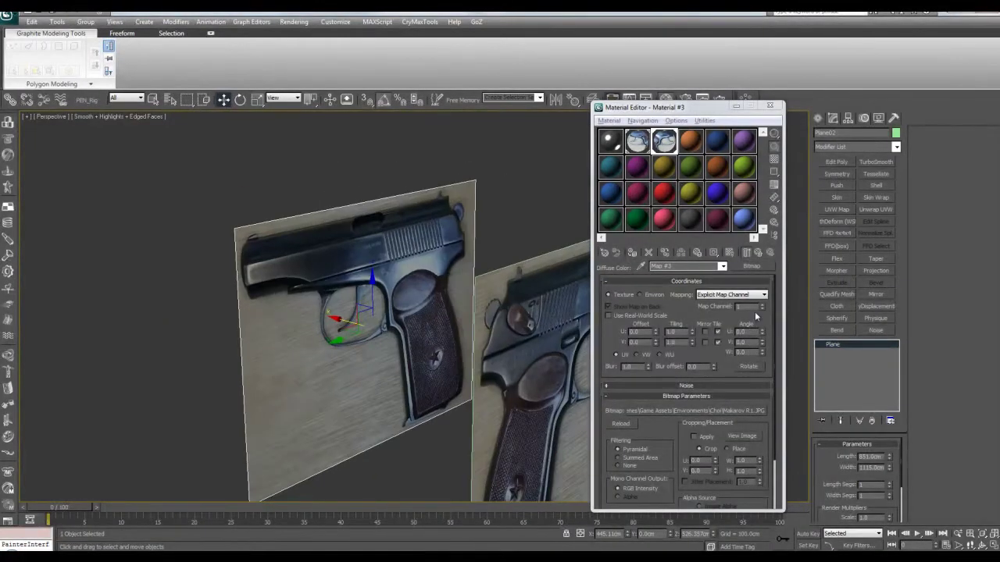
click(750, 254)
Examine the two textured reference planes from several angles and distances.
scroll(756, 293, up, 2)
scroll(756, 293, up, 2)
middle_drag(512, 316, 459, 199)
click(469, 312)
key(q)
alt+middle_drag(443, 304, 508, 315)
alt+middle_drag(450, 295, 420, 270)
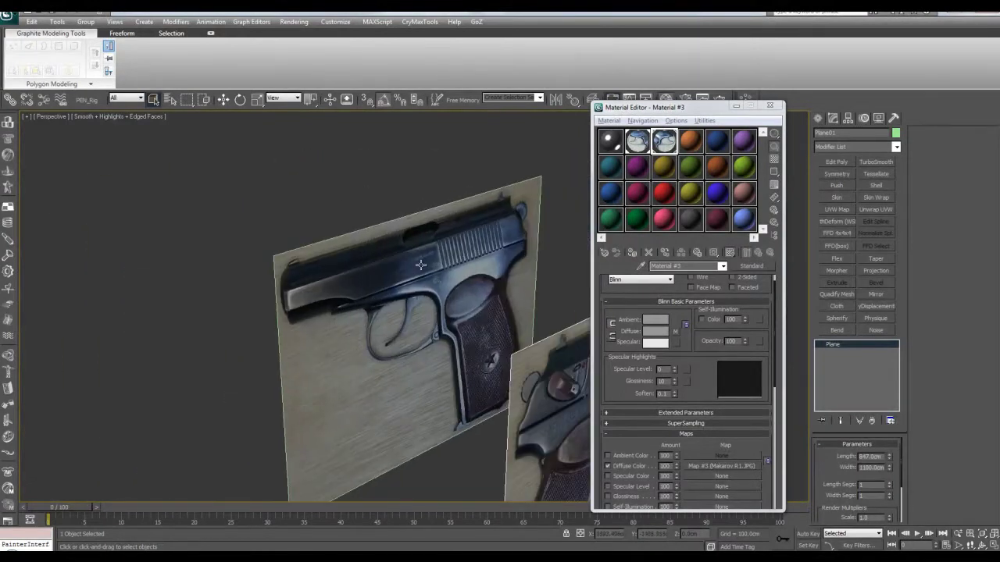
alt+middle_drag(469, 297, 437, 307)
scroll(434, 302, down, 3)
scroll(437, 306, up, 2)
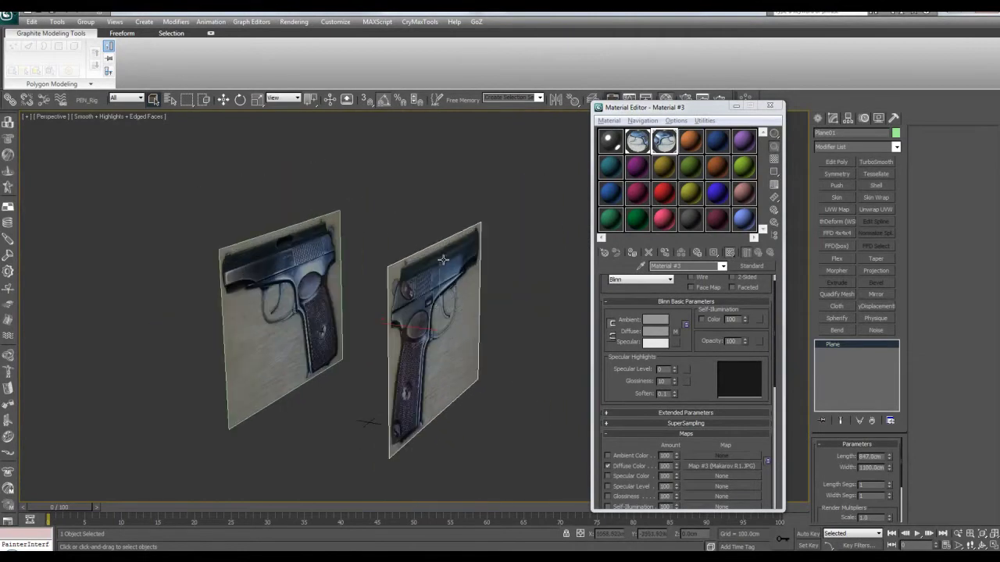
Add a Shell modifier to Plane01.
drag(287, 201, 475, 312)
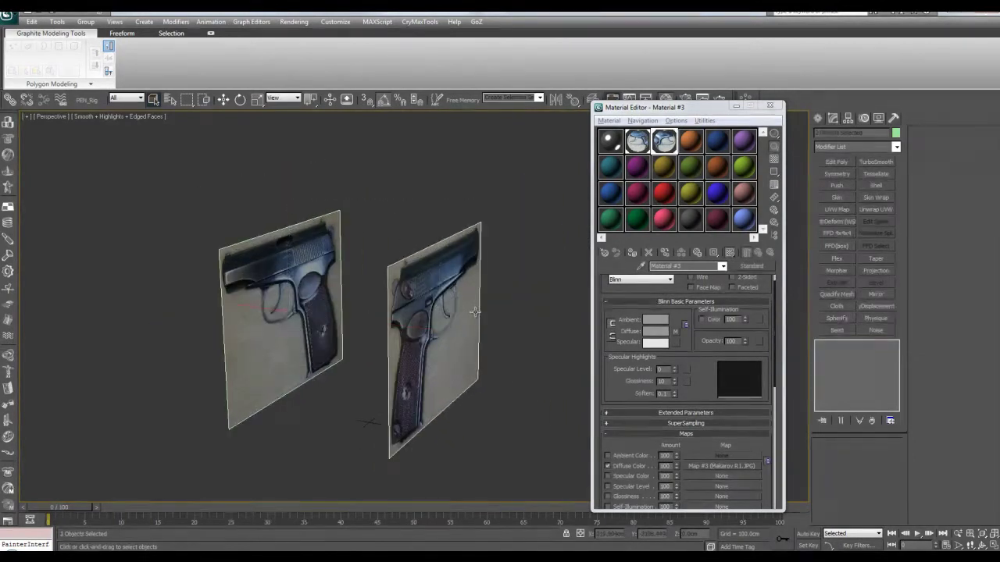
click(445, 299)
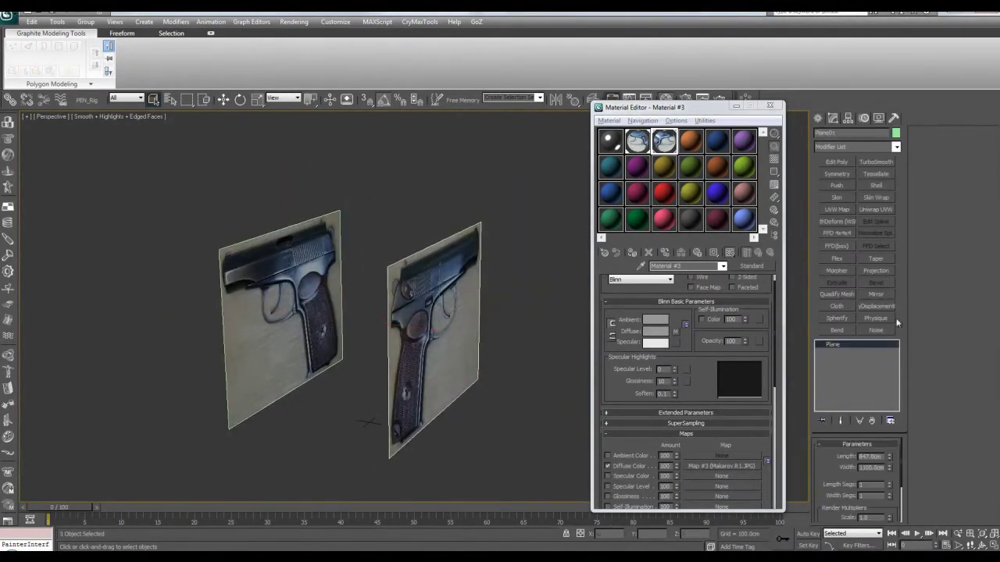
click(881, 188)
scroll(438, 257, up, 4)
alt+middle_drag(433, 234, 430, 316)
Compare the edge of Plane01 with its Shell modifier disabled and enabled.
click(822, 344)
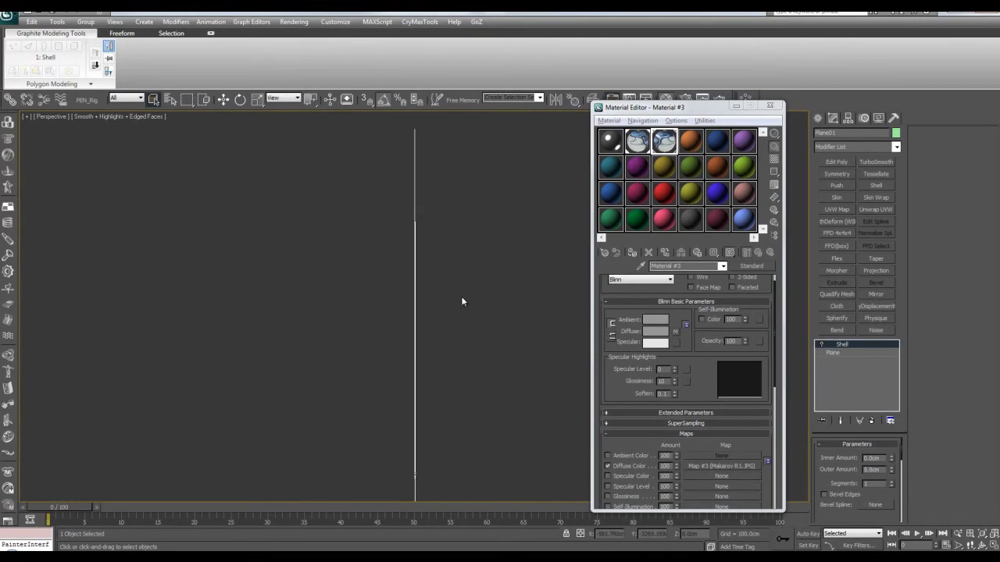
click(822, 343)
click(821, 343)
click(822, 344)
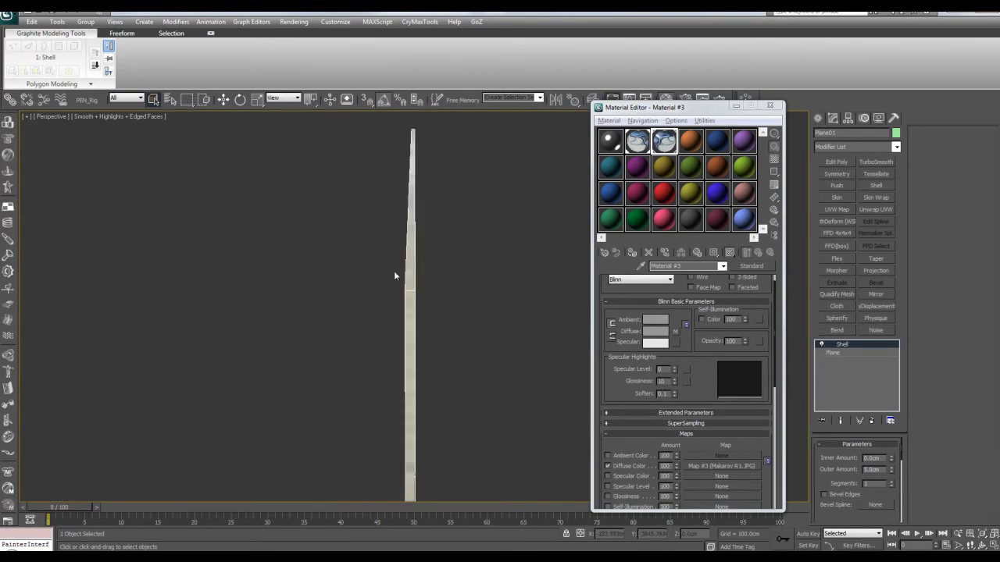
Select Plane02, the other pistol reference plane, and add a Shell modifier to it.
alt+middle_drag(442, 305, 775, 346)
click(345, 279)
key(z)
alt+middle_drag(796, 195, 475, 284)
scroll(475, 284, up, 4)
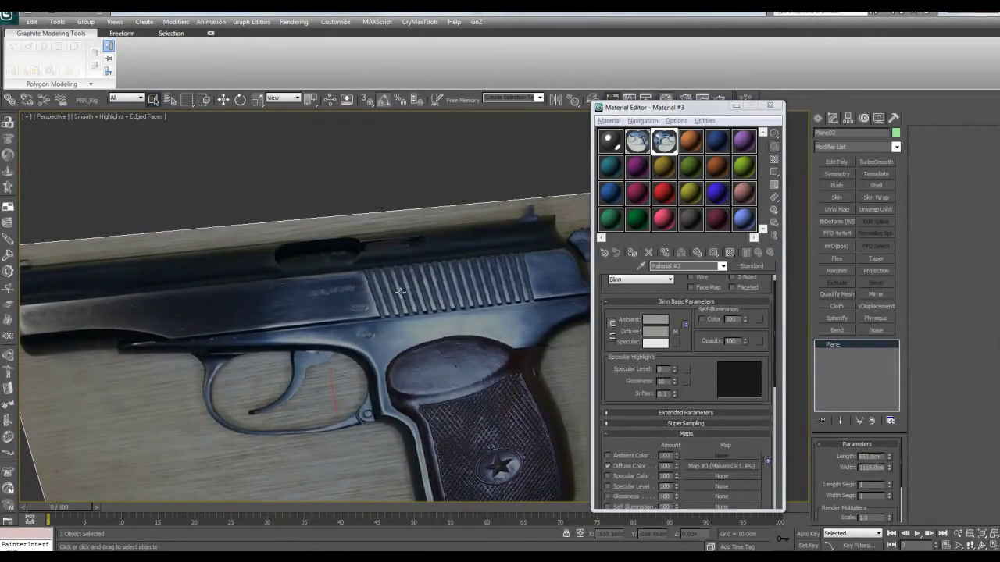
click(876, 186)
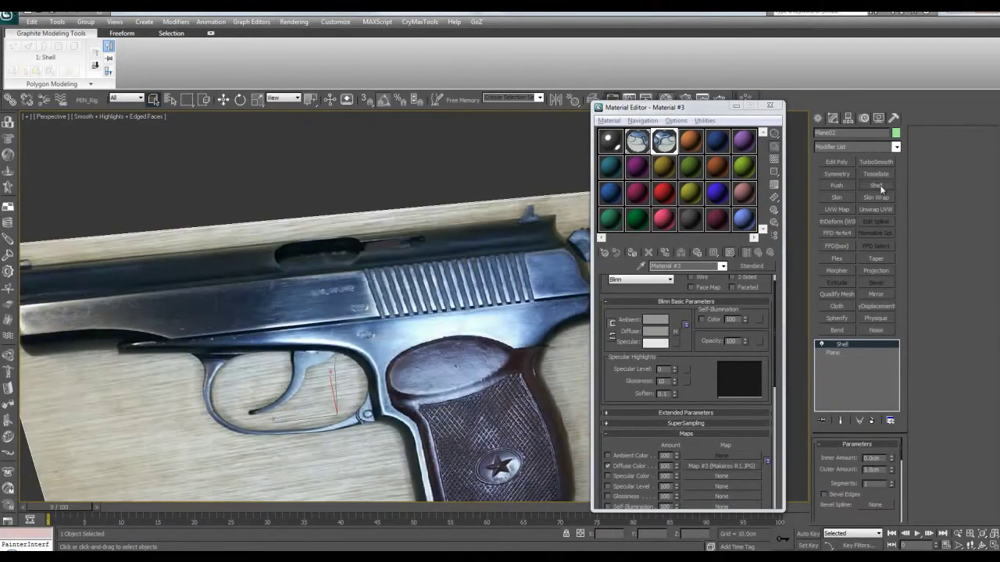
Clone Plane01 along the Y axis, placing the copy at about -728 cm on Y.
scroll(480, 288, down, 5)
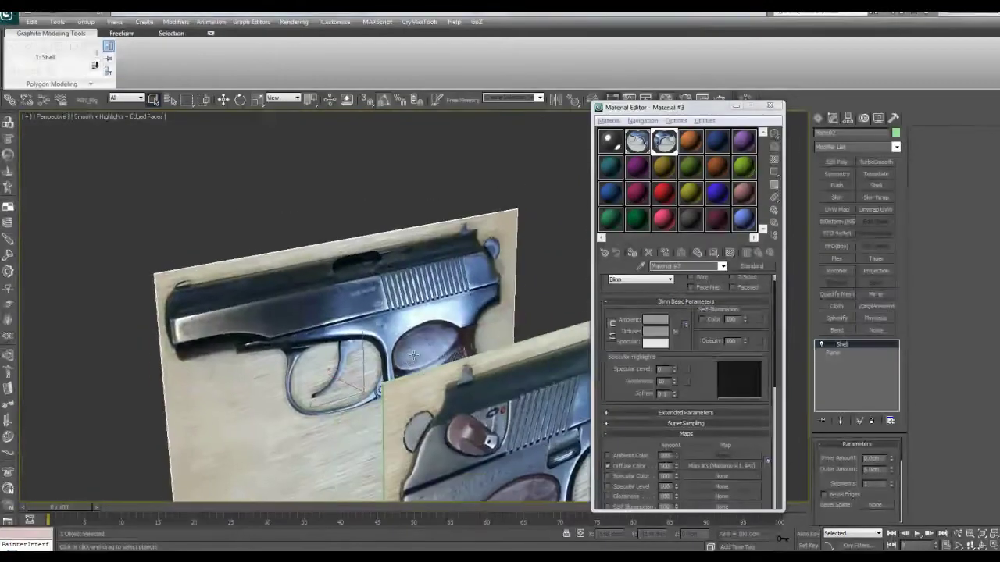
scroll(713, 376, down, 2)
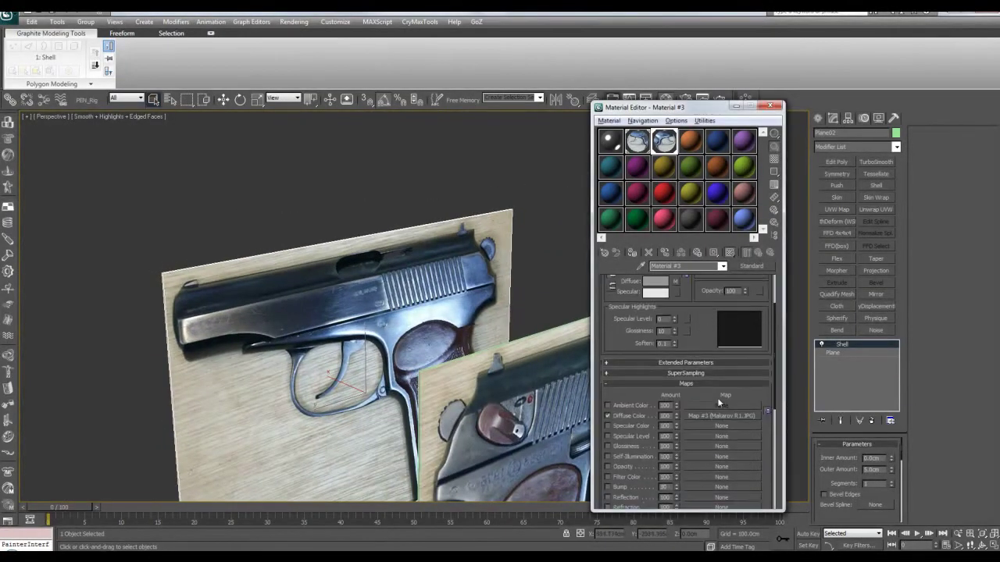
mouse_move(467, 350)
alt+middle_down()
mouse_move(539, 342)
mouse_move(475, 362)
mouse_move(473, 353)
alt+middle_up()
scroll(717, 298, up, 3)
alt+middle_drag(494, 303, 483, 377)
click(469, 335)
key(w)
click(506, 281)
mouse_move(484, 376)
shift+mouse_down()
mouse_move(499, 293)
mouse_move(469, 287)
mouse_move(495, 278)
shift+mouse_up()
click(511, 329)
Rotate the cloned plane so it stands perpendicular to the two side reference planes.
key(e)
scroll(469, 307, up, 2)
key(w)
alt+middle_drag(495, 277, 496, 271)
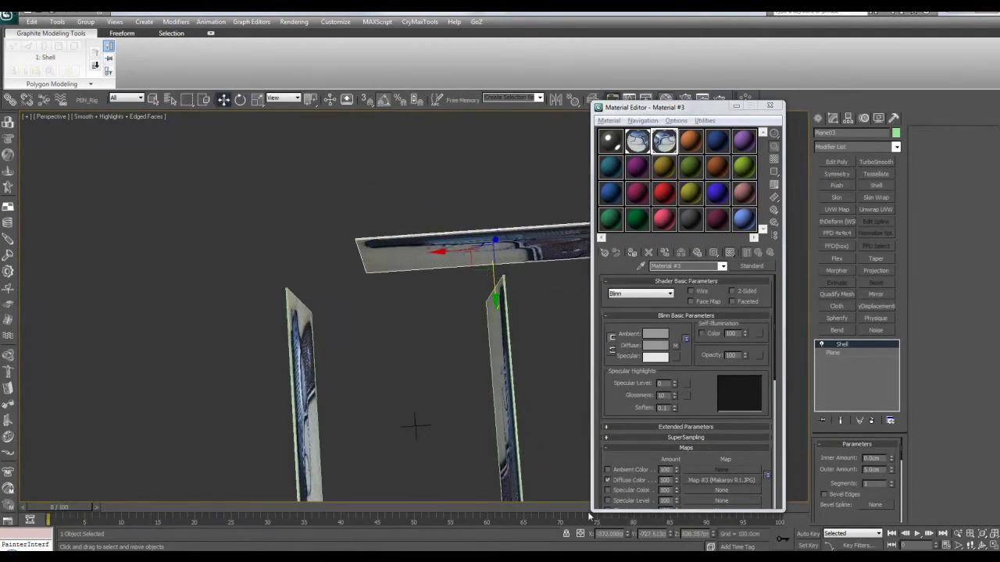
Undo the Y position reset on the cloned plane and set its X position to 0 instead.
right_click(669, 536)
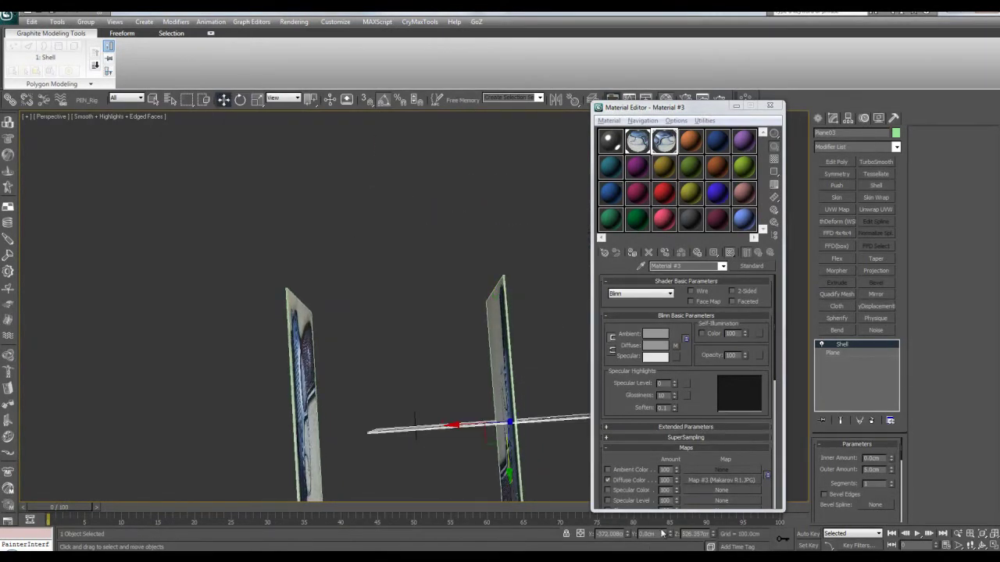
key(ctrl+z)
right_click(628, 535)
alt+middle_drag(502, 348, 502, 321)
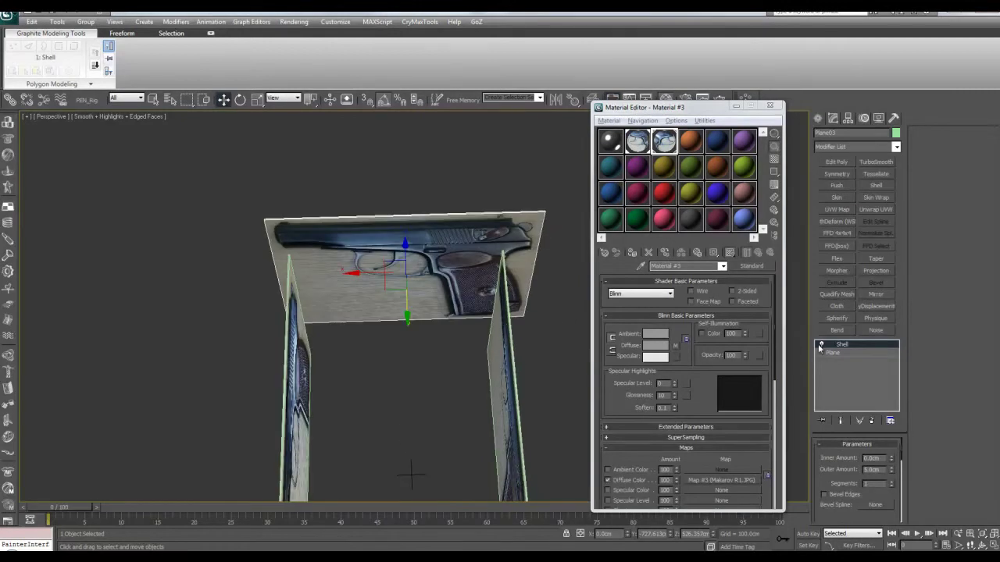
alt+middle_drag(429, 265, 405, 255)
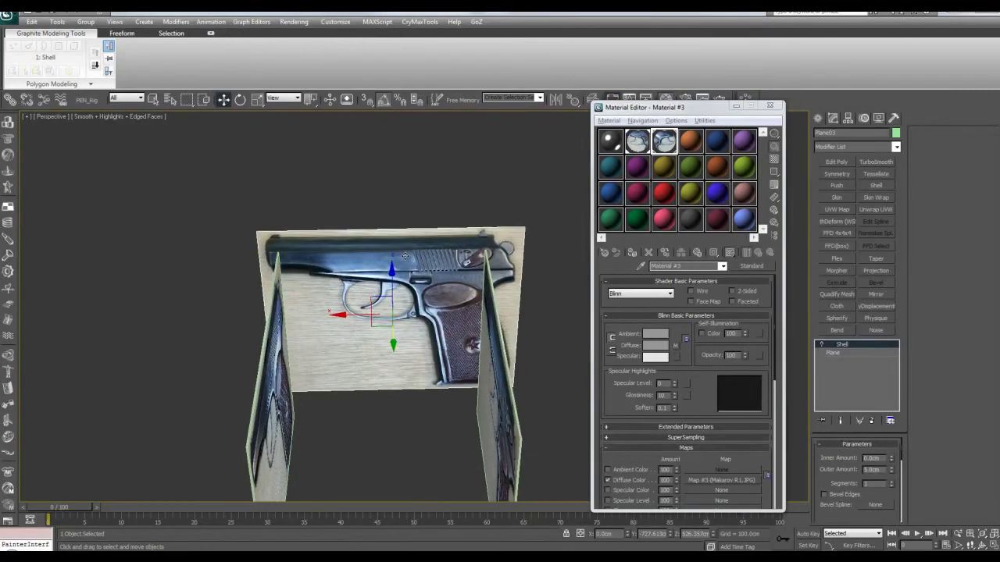
Copy Material #3 into the neighbouring slot as Material #4 and load the pmsh-1-pistolet image into its diffuse map.
click(691, 140)
key(ctrl+z)
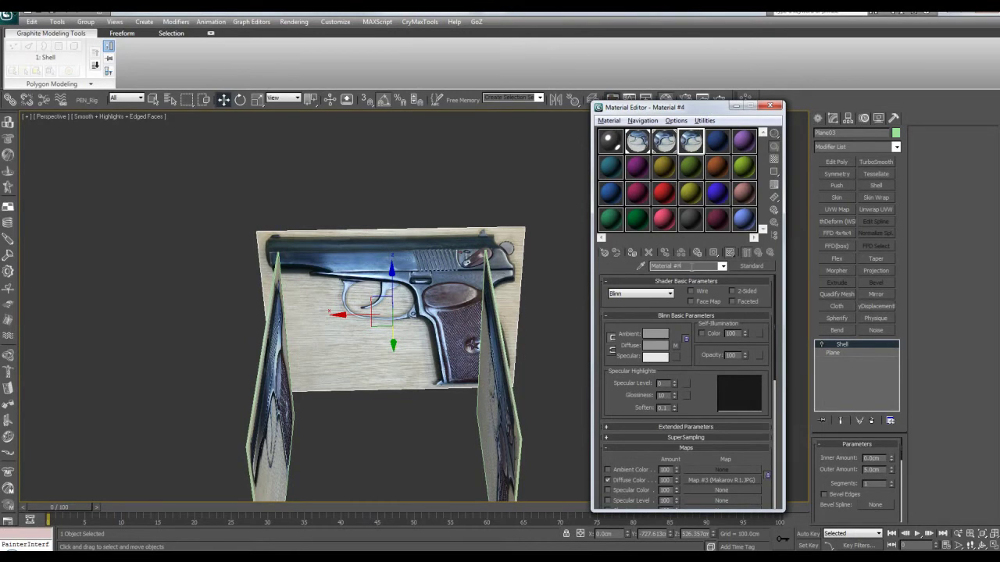
scroll(708, 390, down, 2)
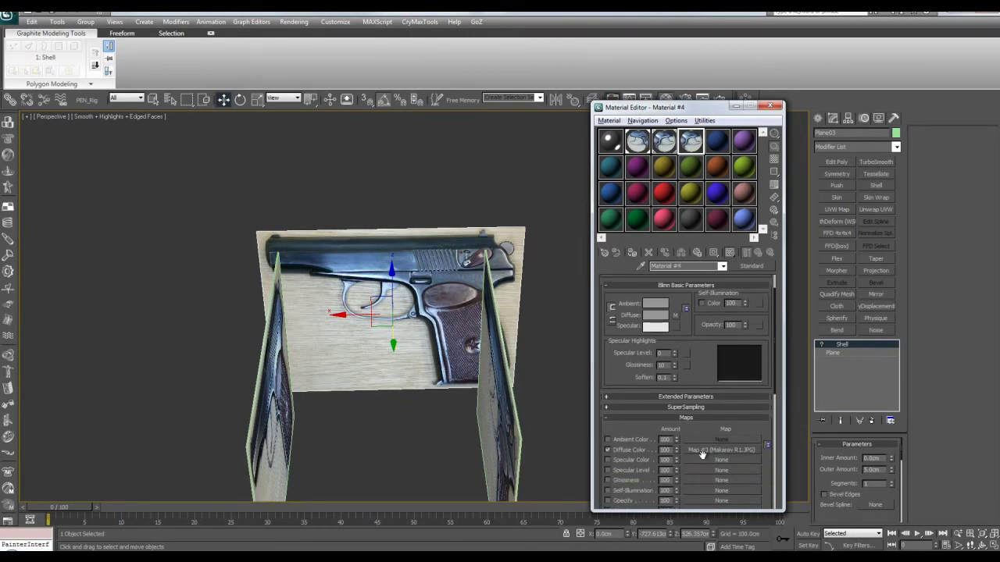
click(702, 451)
click(707, 414)
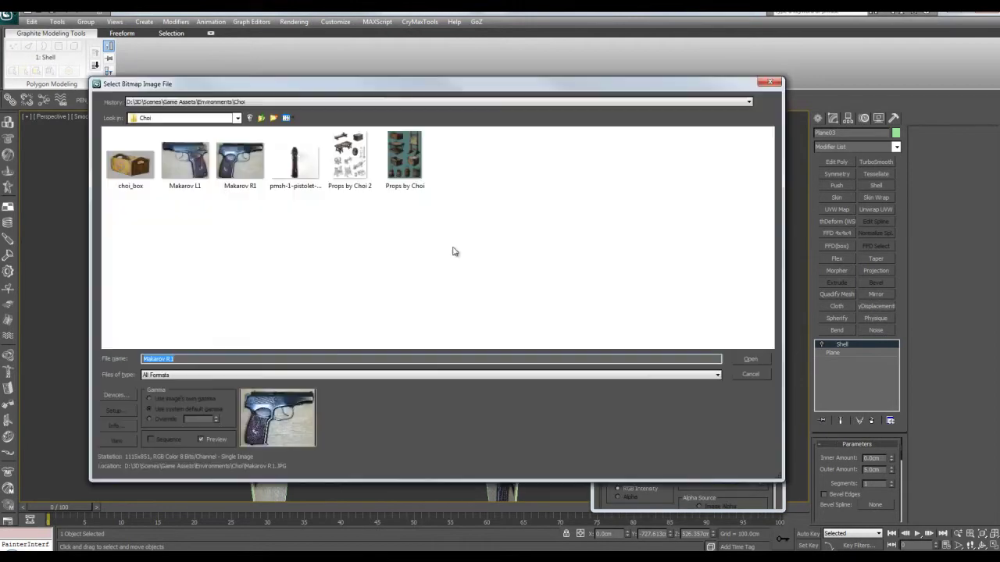
double_click(293, 160)
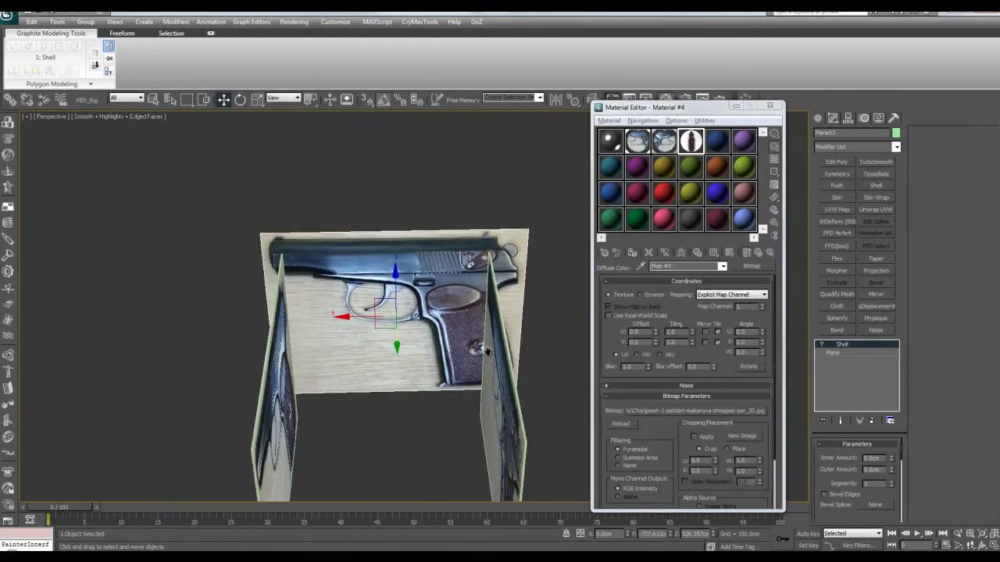
Assign Material #4 to the perpendicular reference plane.
alt+middle_drag(490, 358, 369, 267)
click(632, 254)
key(q)
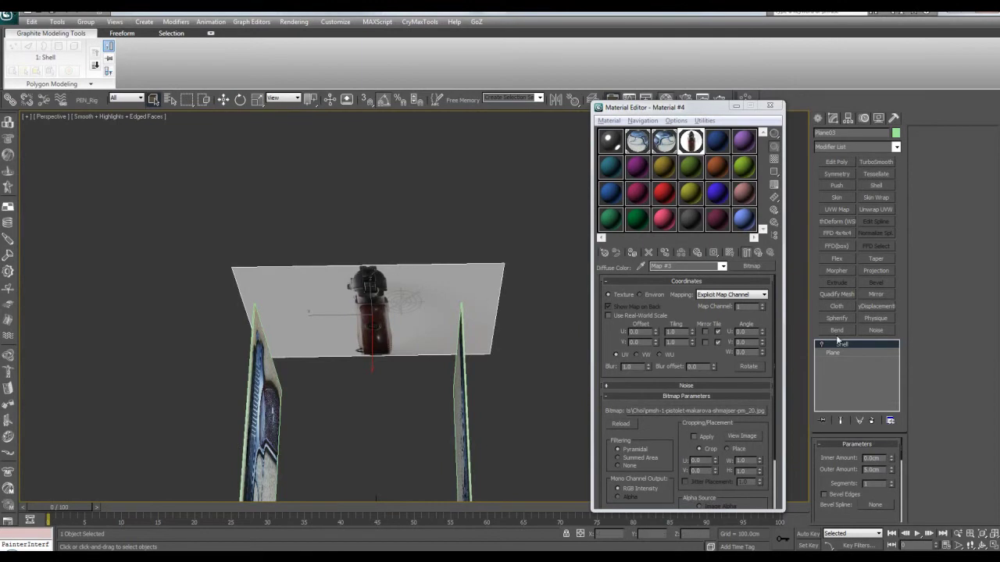
Add an Edit Poly modifier beneath the perpendicular plane's Shell and enter vertex editing.
click(844, 161)
middle_drag(463, 227, 461, 202)
key(1)
Try to narrow the perpendicular plane by moving the vertices of one side inward along X.
drag(460, 202, 533, 371)
key(w)
middle_drag(472, 297, 478, 306)
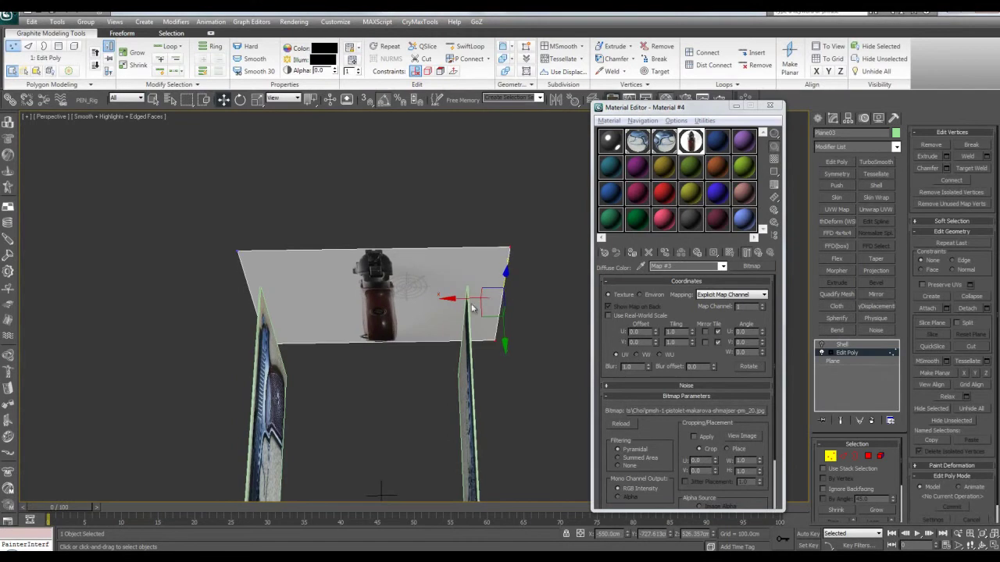
drag(459, 298, 440, 323)
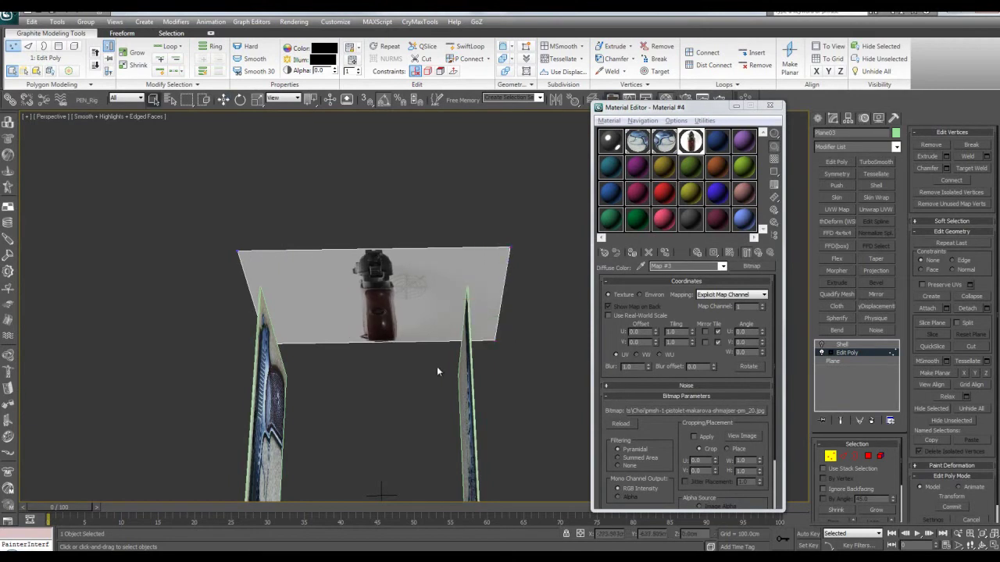
Insert two vertical edge loops in the perpendicular plane with SwiftLoop, one close to each side of the rear-view pistol.
scroll(441, 371, up, 2)
middle_drag(456, 187, 500, 196)
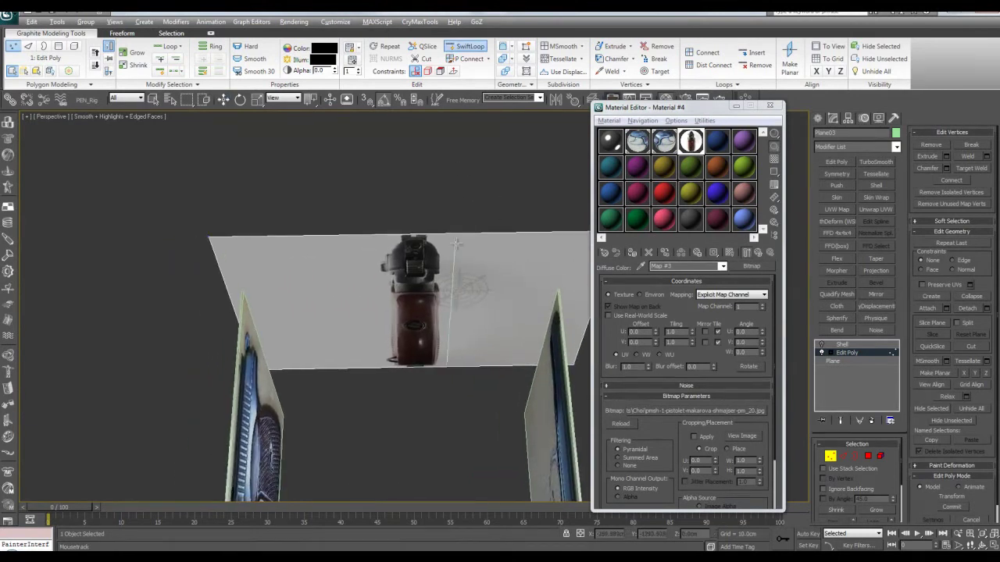
key(2)
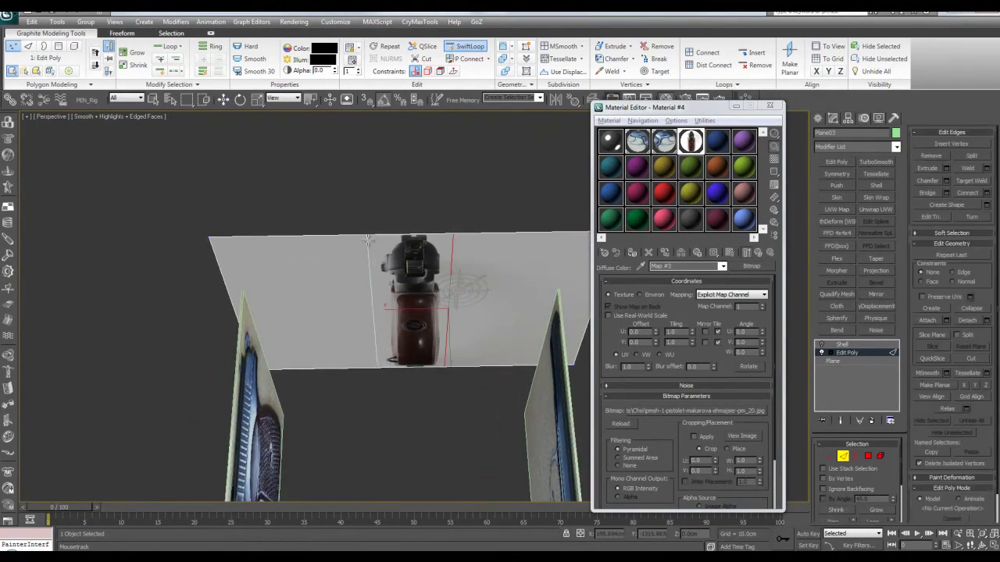
middle_drag(470, 193, 464, 194)
Delete the two outer polygons of the perpendicular plane, keep only the strip with the rear-view pistol, and leave polygon editing.
key(4)
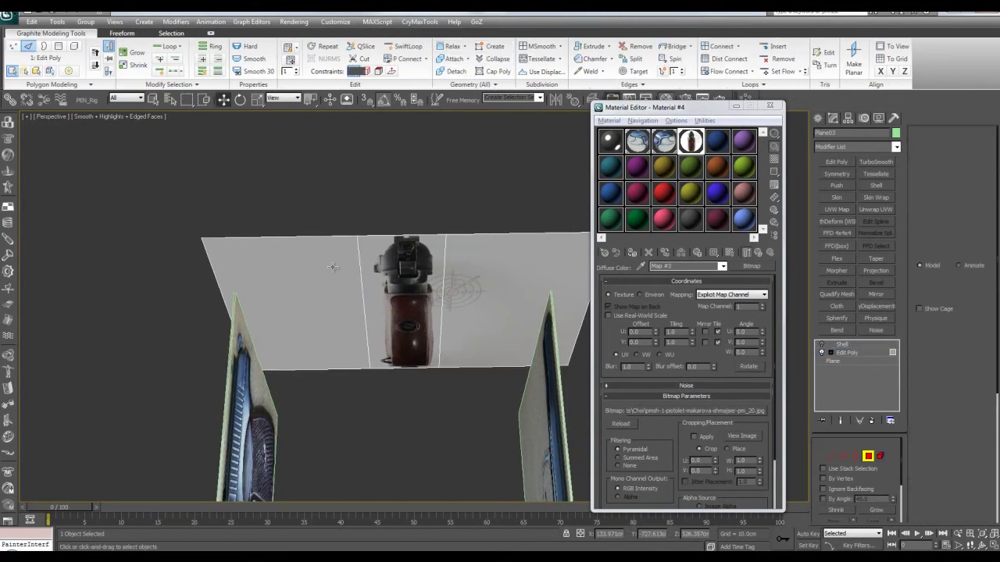
key(q)
click(355, 273)
key(ctrl+a)
alt+middle_drag(515, 330, 512, 319)
click(511, 154)
click(495, 245)
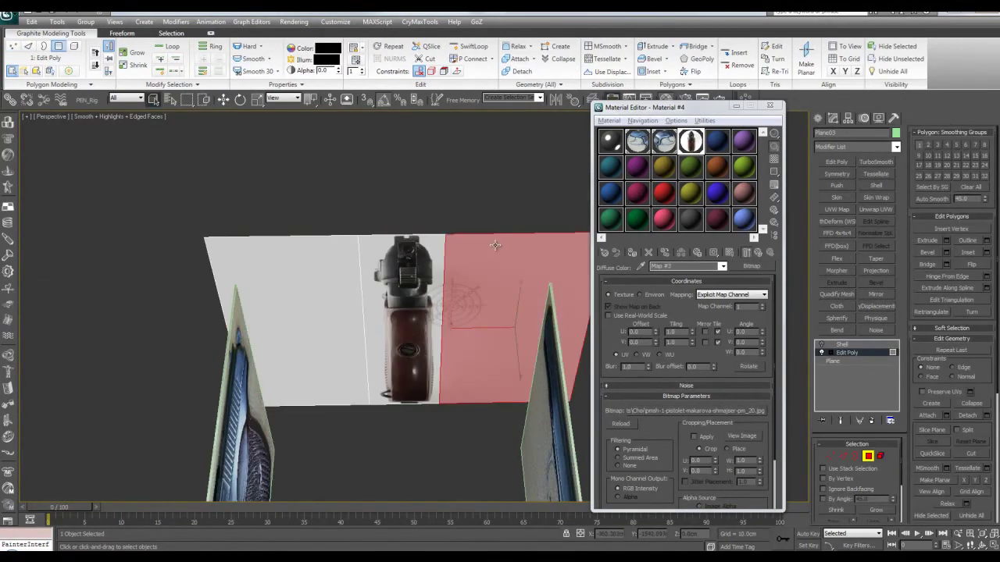
ctrl+click(302, 268)
key(Delete)
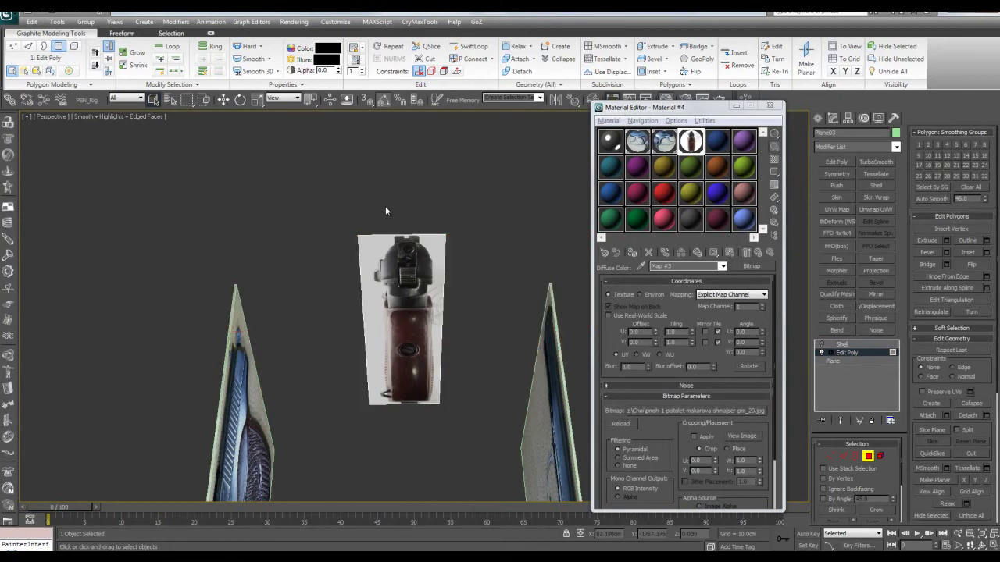
middle_drag(417, 227, 392, 213)
alt+middle_drag(452, 308, 452, 328)
key(4)
middle_drag(386, 334, 393, 306)
scroll(396, 304, down, 3)
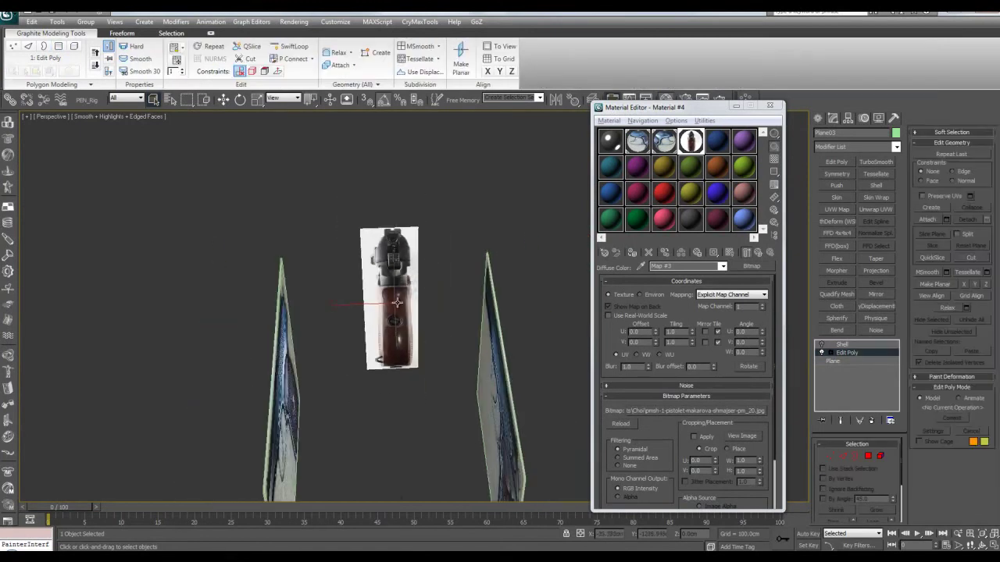
click(438, 252)
Set the object color of all three reference planes to black and deselect them.
alt+middle_drag(466, 279, 307, 249)
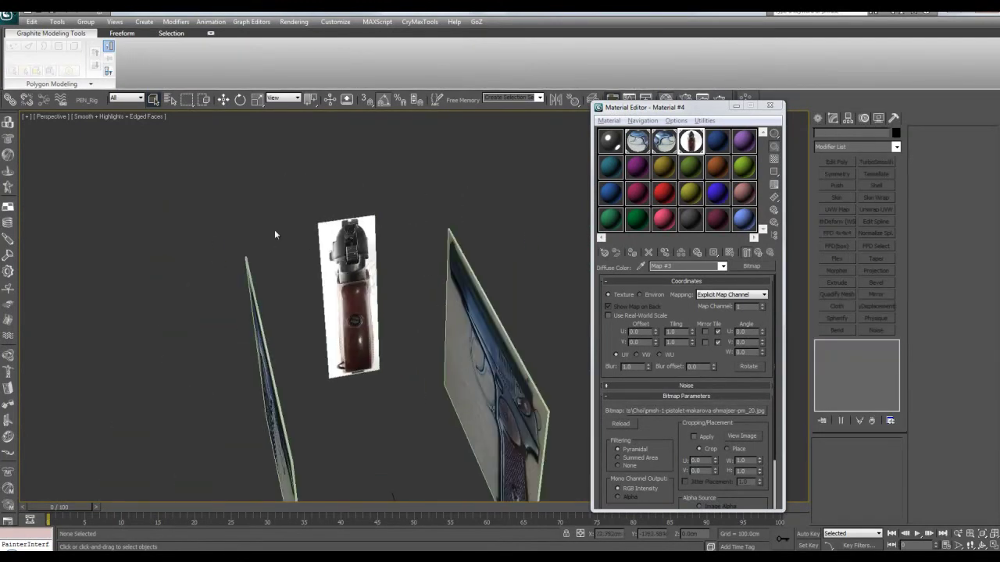
drag(515, 367, 516, 365)
click(896, 134)
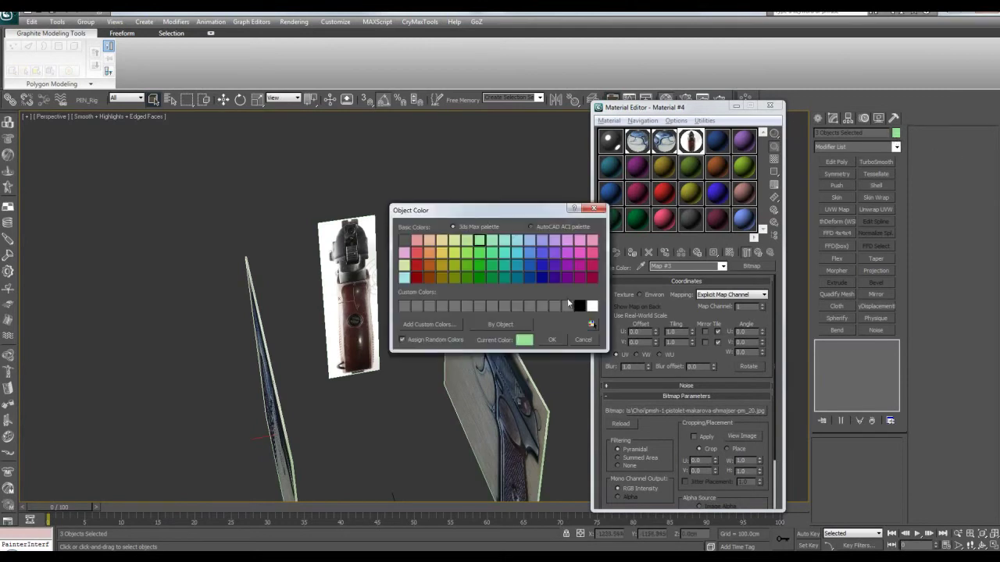
click(580, 307)
click(551, 340)
click(541, 278)
Examine the two side reference planes from several angles and compare which way the pistol faces on each.
scroll(493, 270, up, 6)
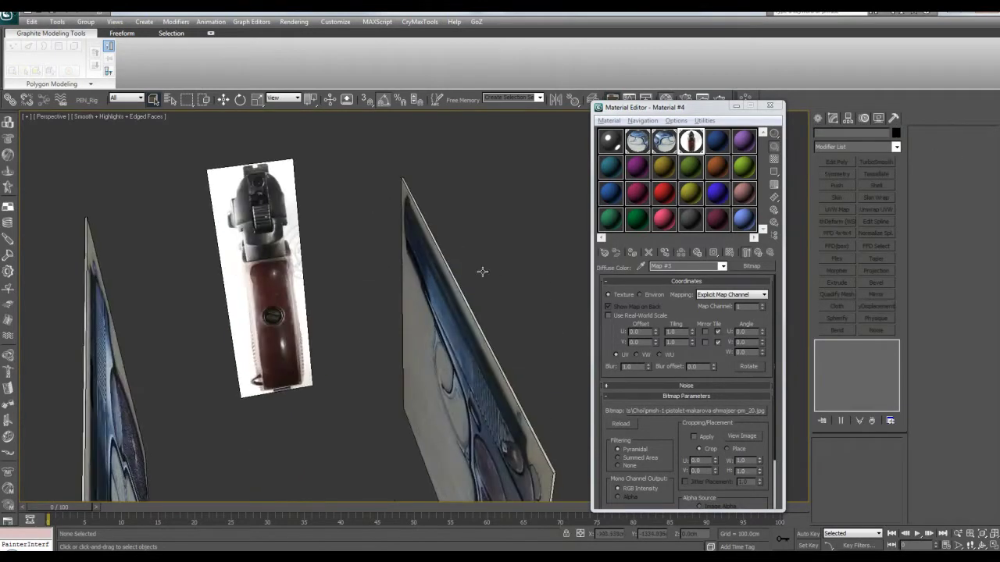
alt+middle_drag(489, 270, 384, 272)
click(317, 278)
alt+middle_drag(316, 279, 355, 303)
scroll(338, 288, up, 5)
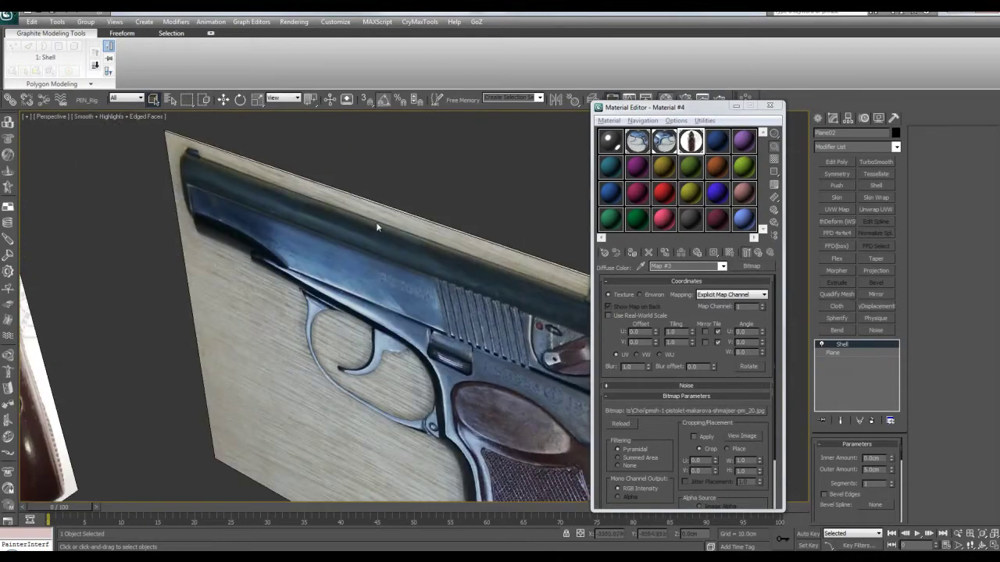
scroll(472, 332, down, 3)
alt+middle_drag(472, 332, 440, 353)
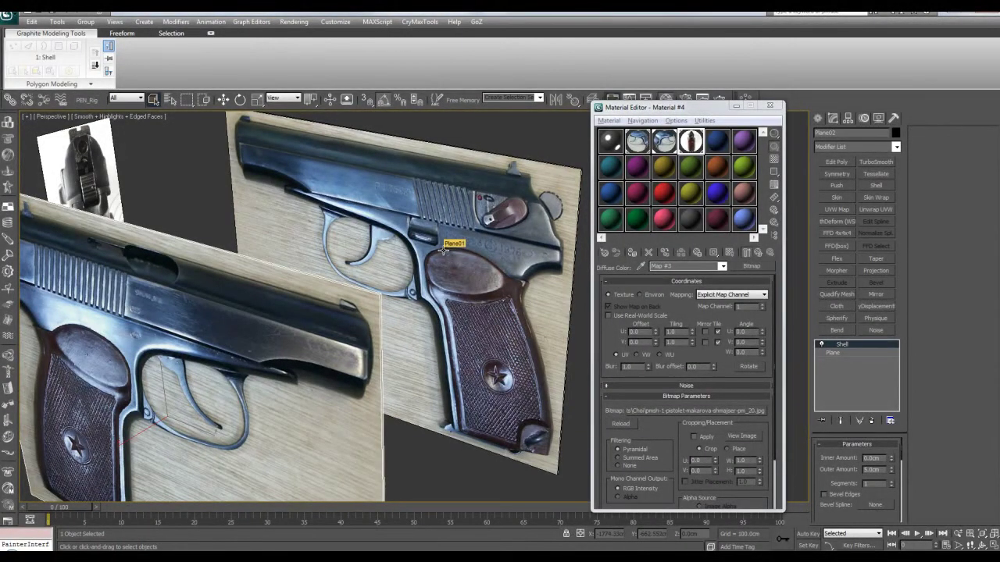
middle_drag(478, 256, 312, 318)
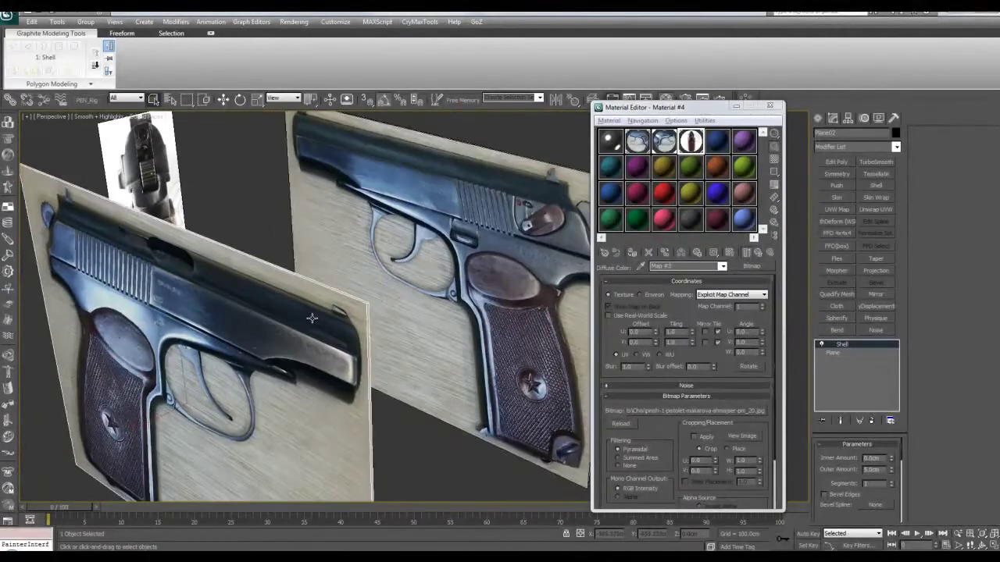
click(454, 279)
alt+middle_drag(455, 279, 124, 294)
alt+middle_drag(211, 303, 543, 272)
alt+middle_drag(514, 226, 456, 301)
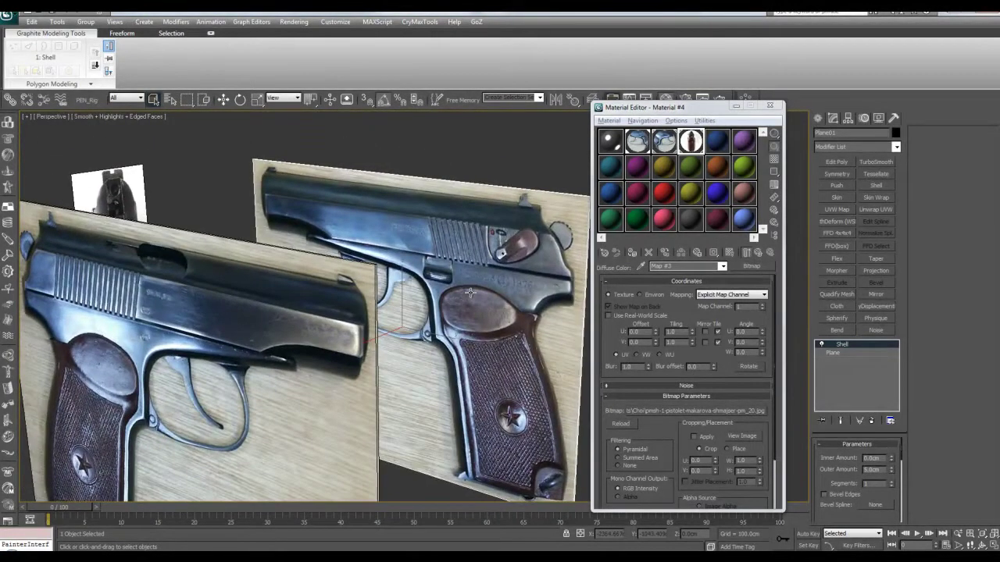
mouse_move(489, 290)
alt+middle_down()
mouse_move(499, 228)
mouse_move(517, 259)
mouse_move(504, 283)
alt+middle_up()
alt+middle_drag(442, 281, 344, 270)
click(497, 286)
alt+middle_drag(497, 287, 434, 266)
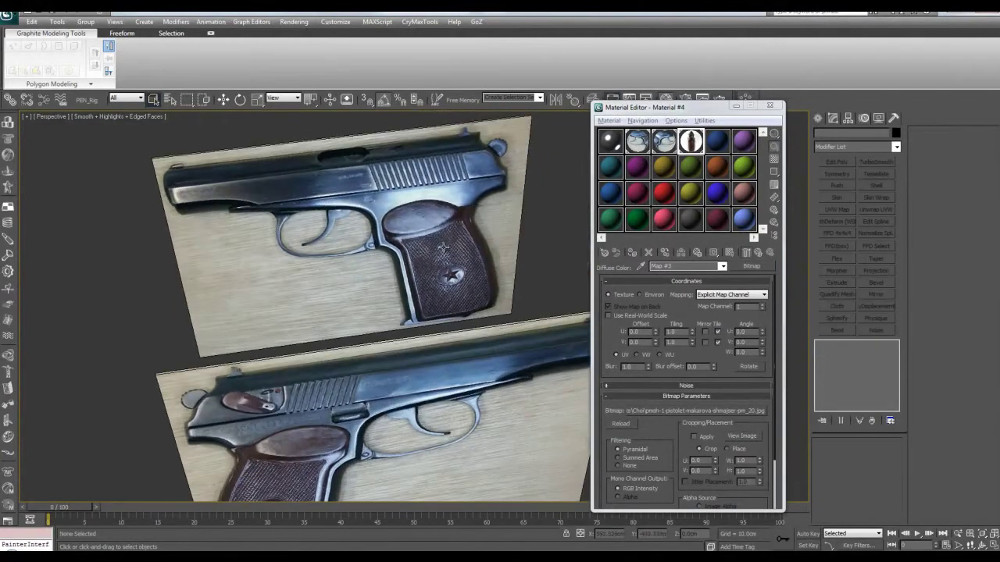
Mirror the side plane without the safety lever along the Y axis with No Clone.
click(339, 254)
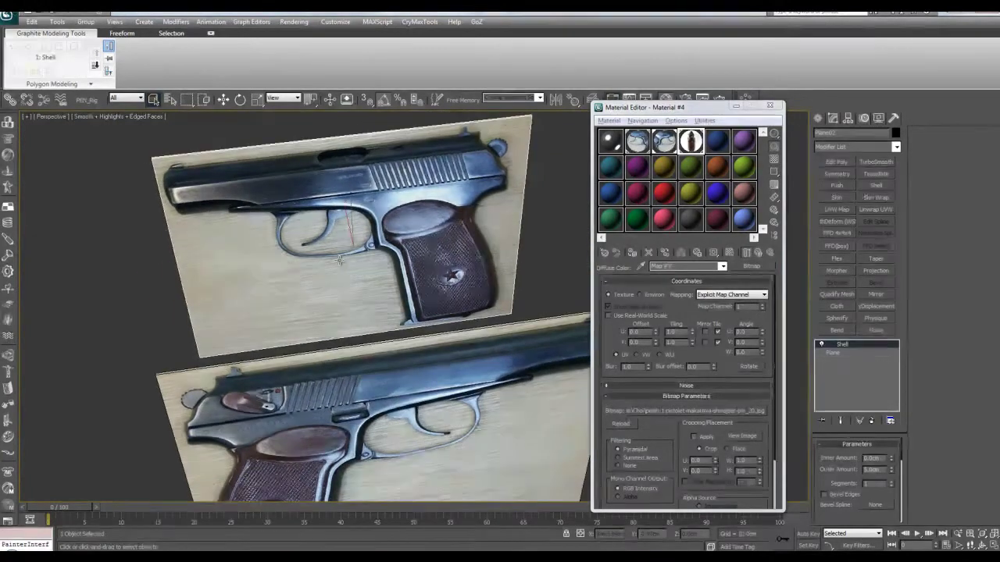
middle_drag(381, 235, 390, 247)
click(56, 23)
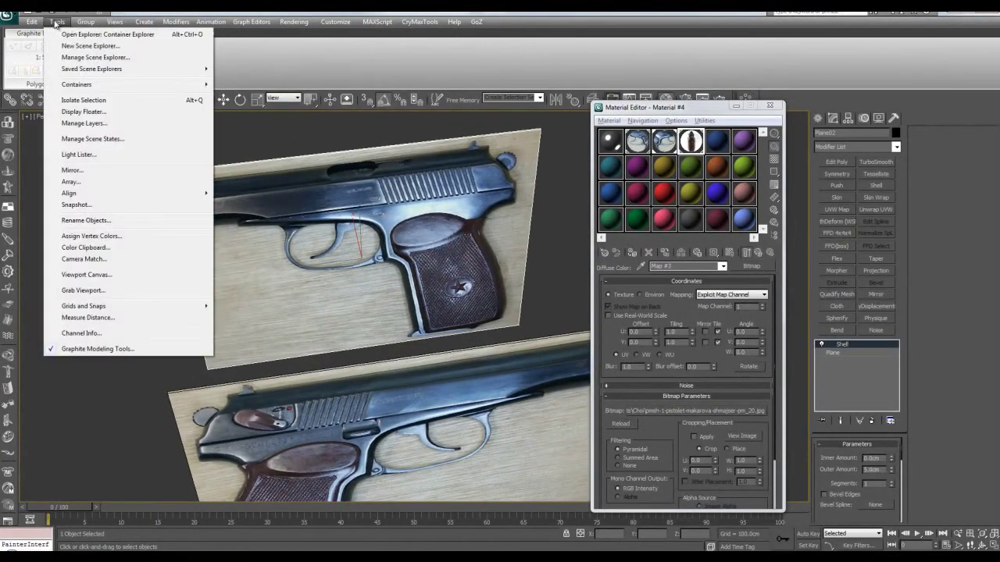
click(72, 170)
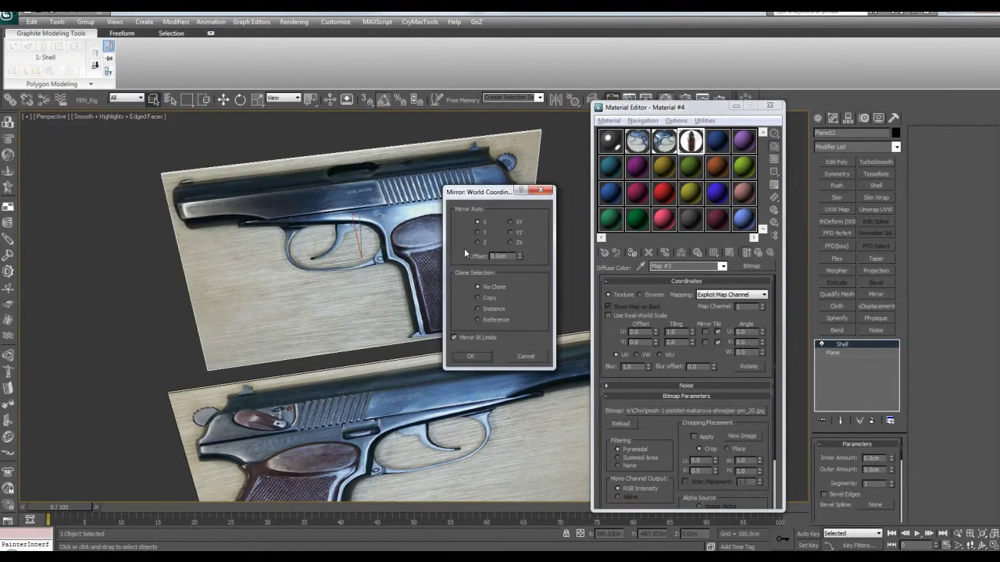
click(486, 233)
click(471, 356)
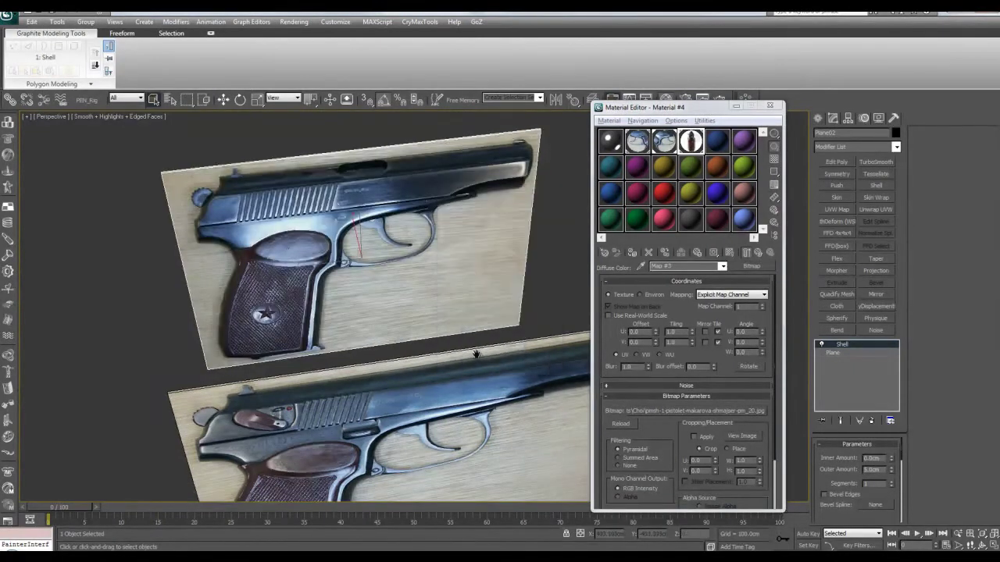
Check from both sides that the mirrored side plane matches the orientation of the opposite side plane.
scroll(413, 313, down, 3)
alt+middle_drag(442, 286, 369, 291)
click(419, 219)
middle_drag(420, 219, 455, 251)
middle_drag(455, 252, 468, 268)
scroll(422, 265, up, 4)
click(509, 262)
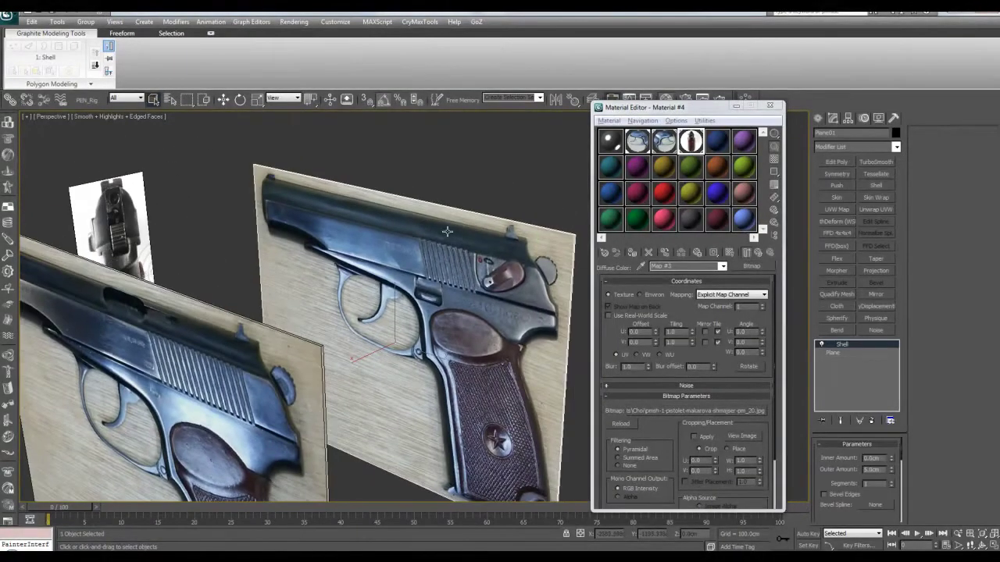
middle_drag(236, 397, 353, 281)
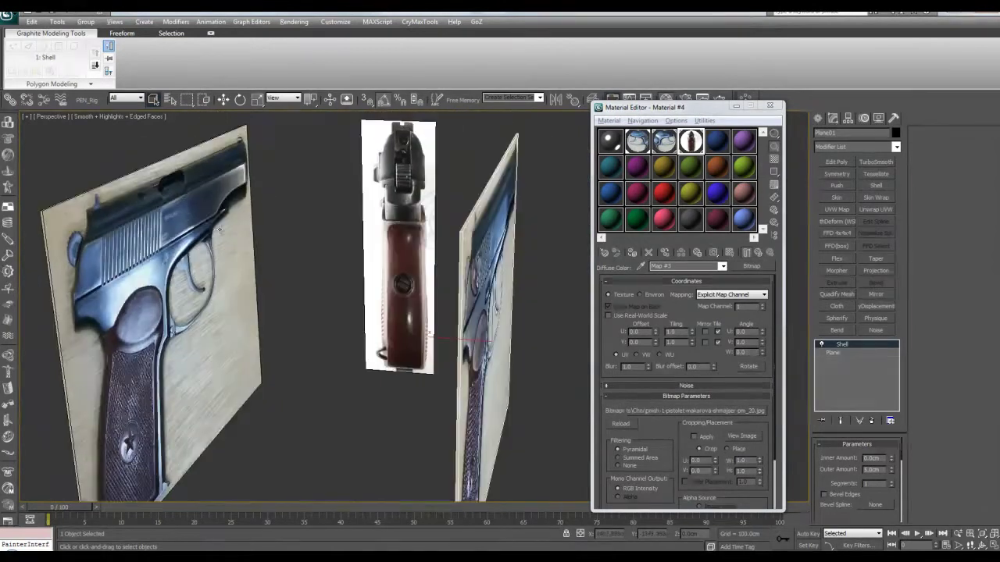
alt+middle_drag(193, 296, 315, 297)
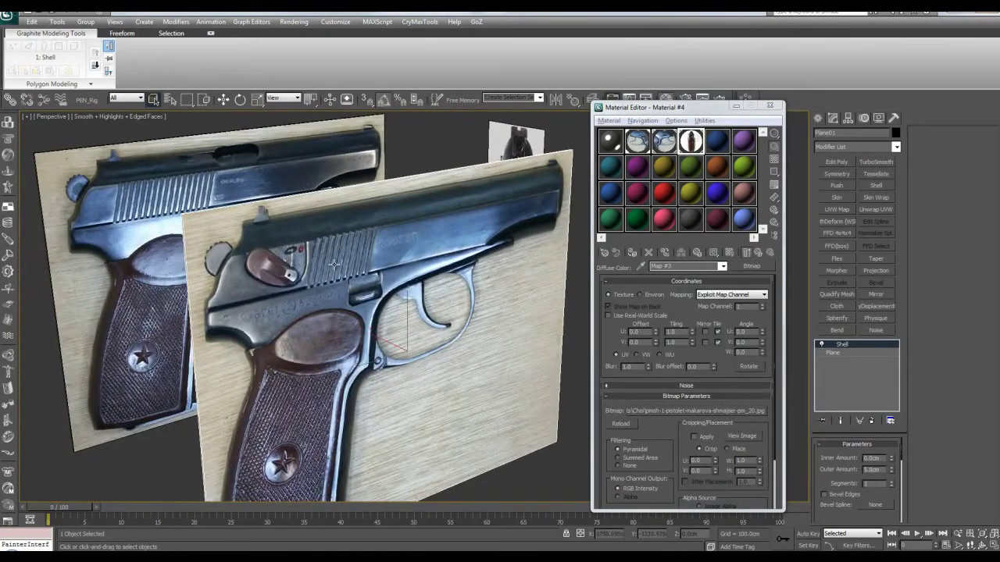
alt+middle_drag(336, 258, 397, 294)
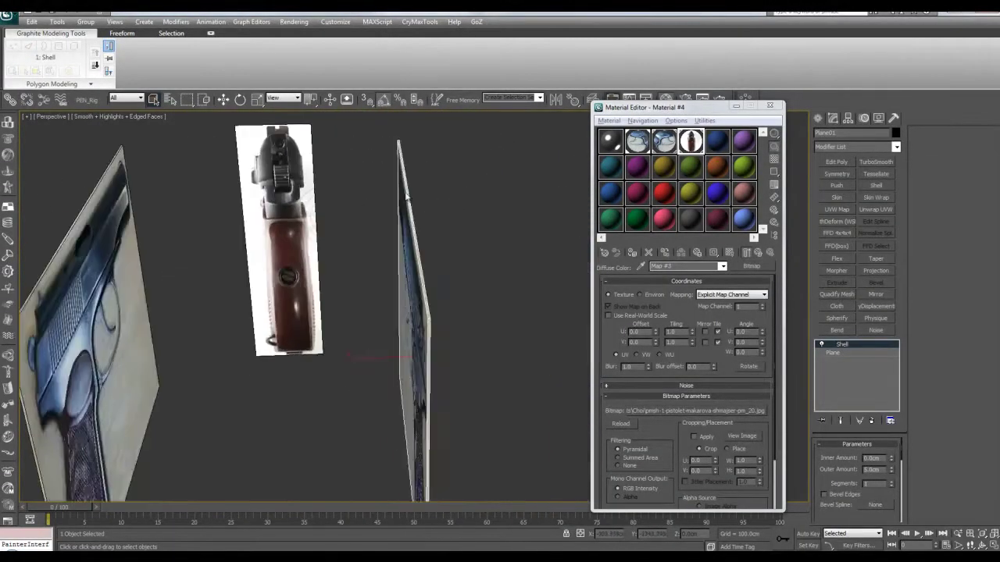
alt+middle_drag(386, 260, 406, 232)
Hide the mirrored side plane, leaving the rear view and the side view with the safety lever.
click(429, 267)
scroll(429, 268, down, 3)
right_click(406, 233)
click(425, 216)
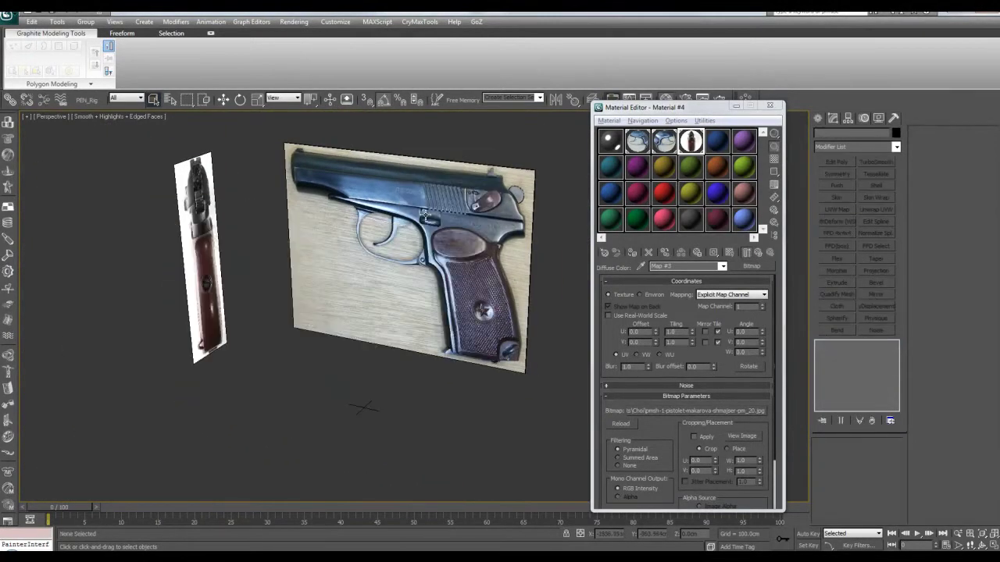
alt+middle_drag(464, 156, 385, 303)
alt+middle_drag(420, 262, 457, 231)
Draw a new rectangular plane beside the pistol image in the Right view.
click(819, 119)
click(877, 228)
alt+middle_drag(418, 304, 393, 313)
key(alt+w)
right_click(519, 211)
key(alt+w)
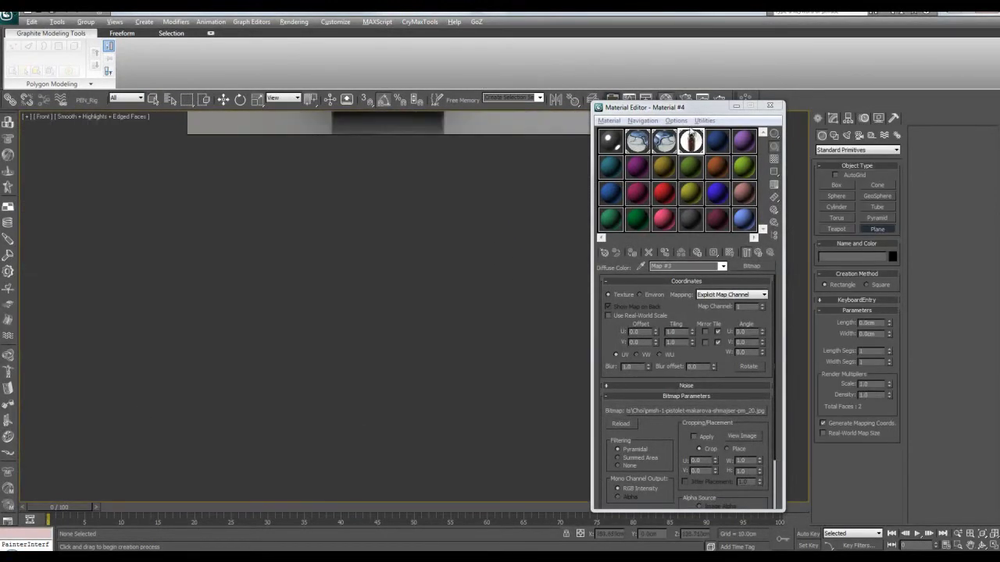
click(735, 107)
scroll(578, 219, down, 8)
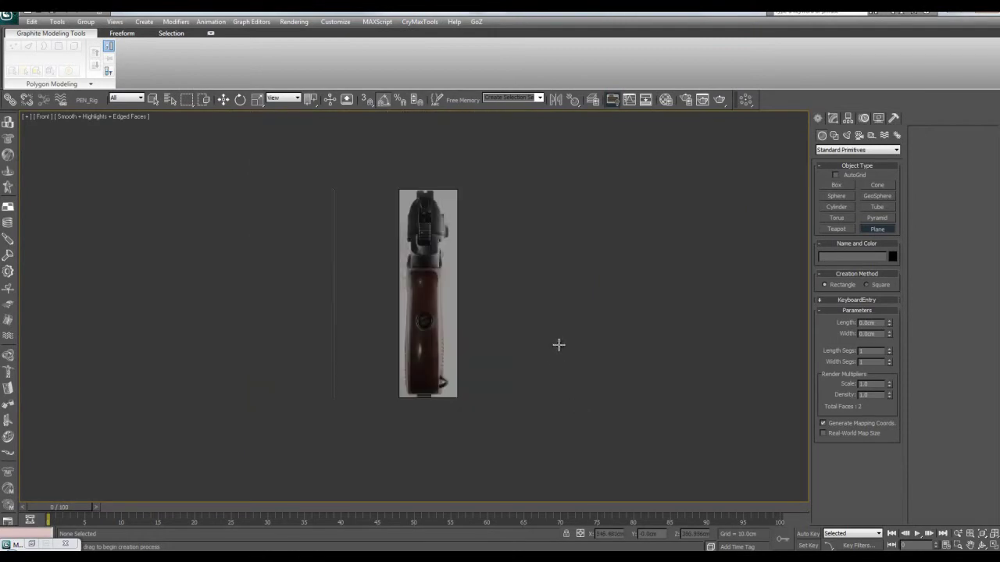
key(alt+w)
click(159, 388)
key(alt+w)
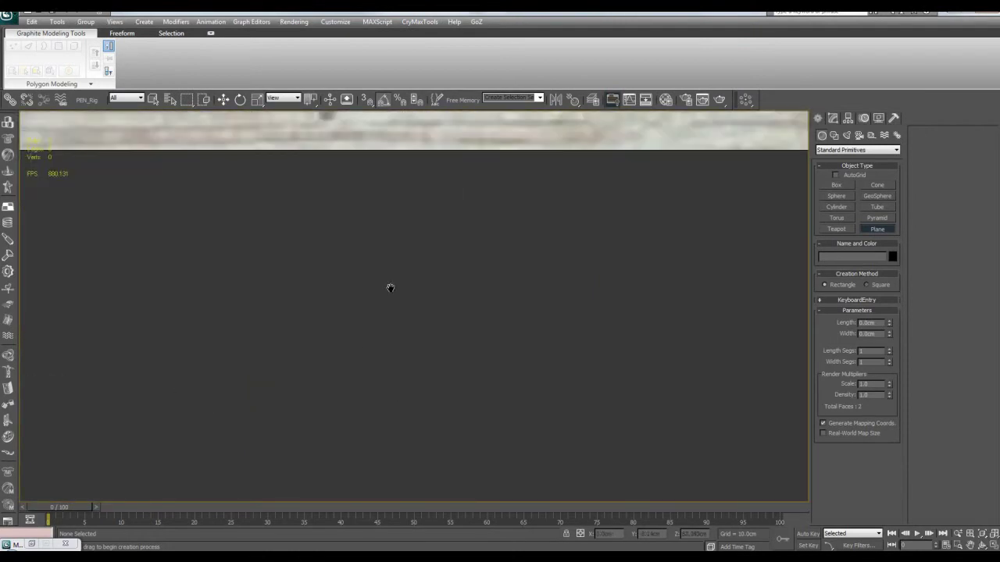
scroll(421, 234, up, 3)
scroll(421, 235, down, 4)
middle_drag(529, 174, 504, 232)
drag(495, 238, 693, 400)
Move the new plane along X until it covers most of the pistol's side image.
key(w)
scroll(672, 322, up, 2)
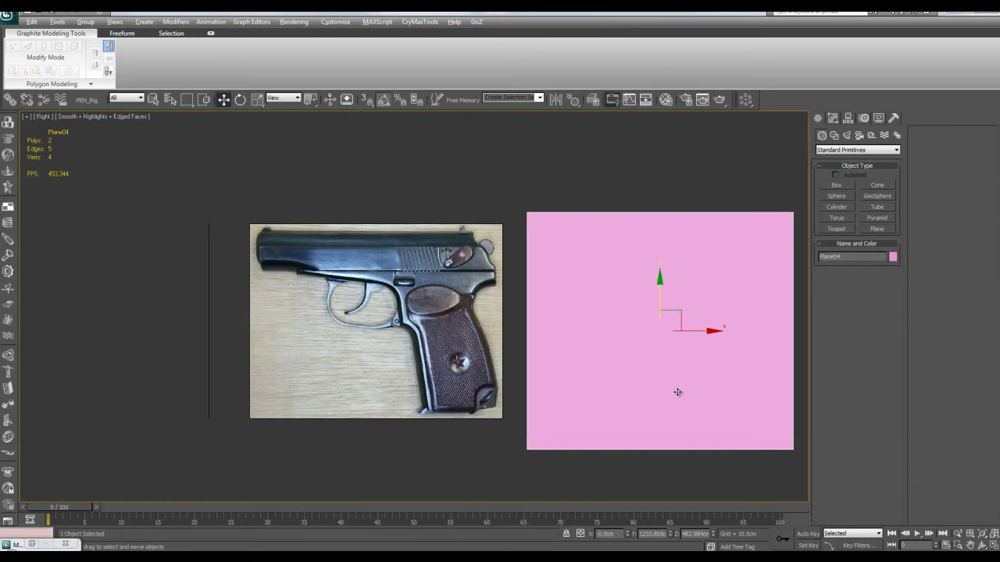
key(alt+w)
key(alt+w)
drag(698, 330, 448, 331)
Assign the gray V-Ray Material #1 to the new plane and minimize the Material Editor.
key(m)
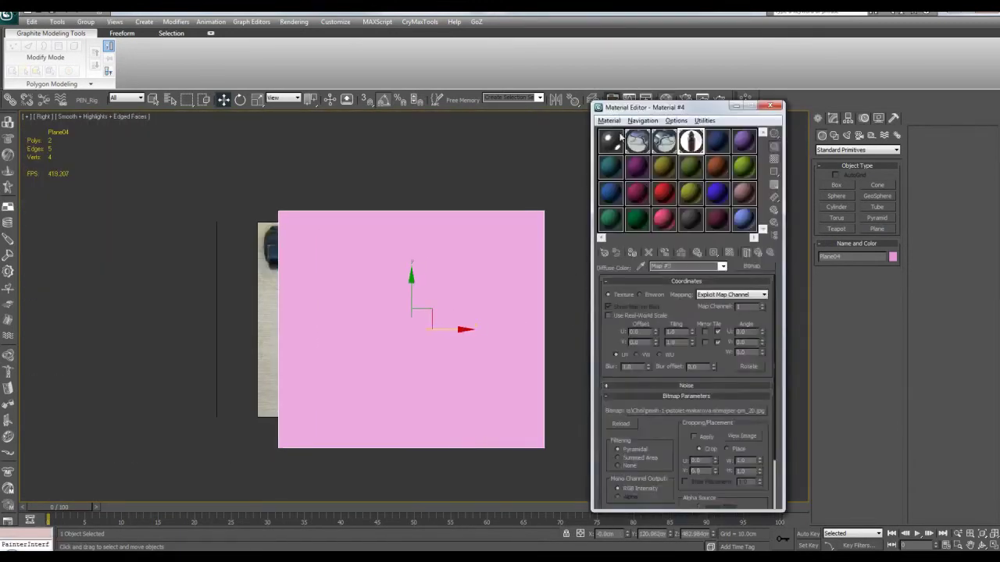
click(632, 252)
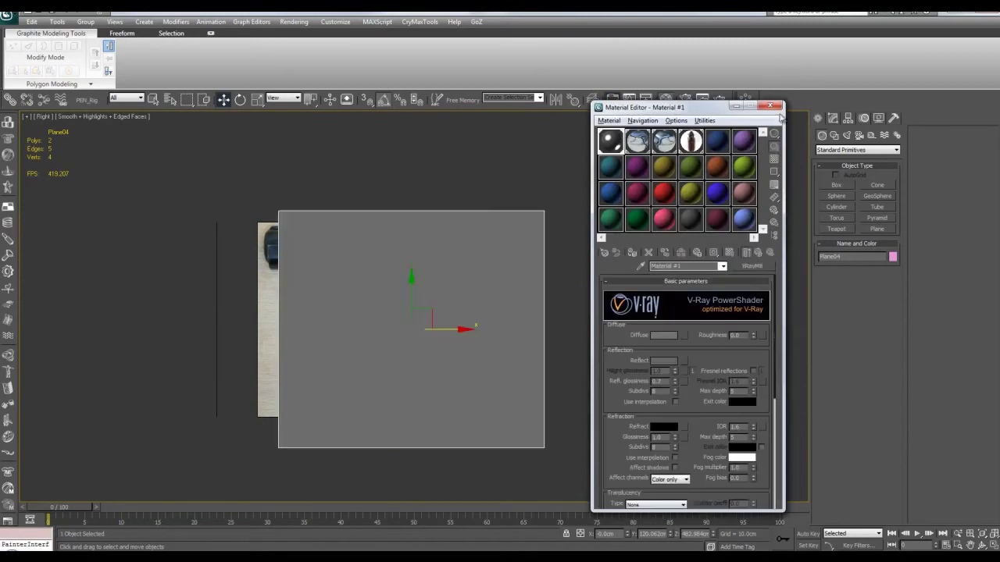
click(739, 107)
Add an Edit Poly modifier to the new plane and set its object color to black.
click(831, 120)
scroll(646, 271, up, 2)
click(830, 163)
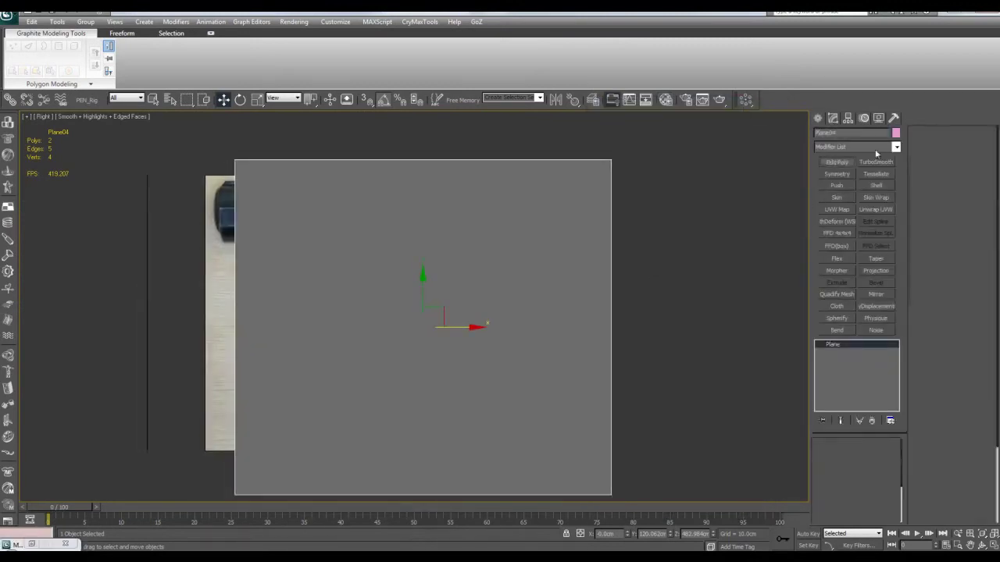
click(852, 161)
click(896, 134)
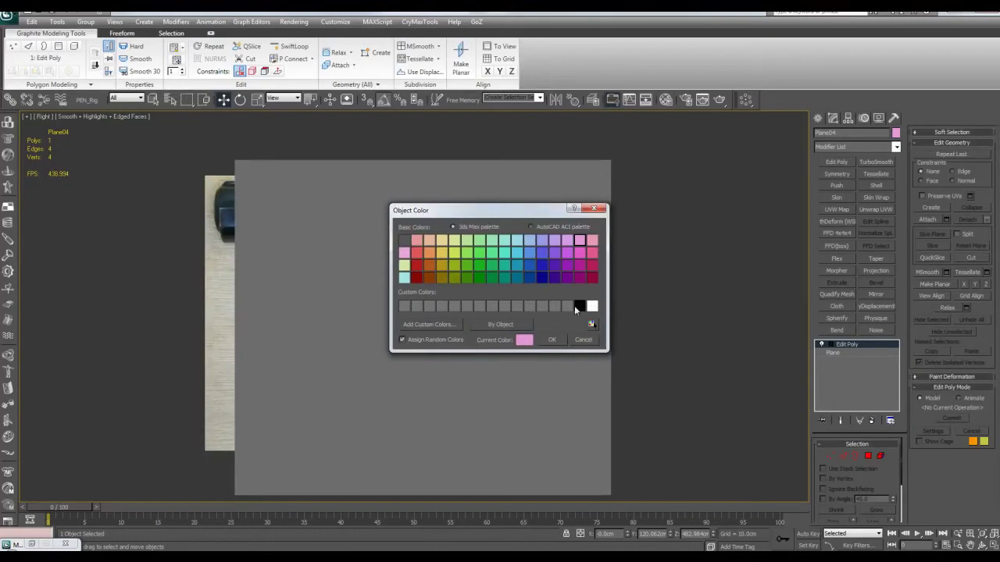
click(553, 340)
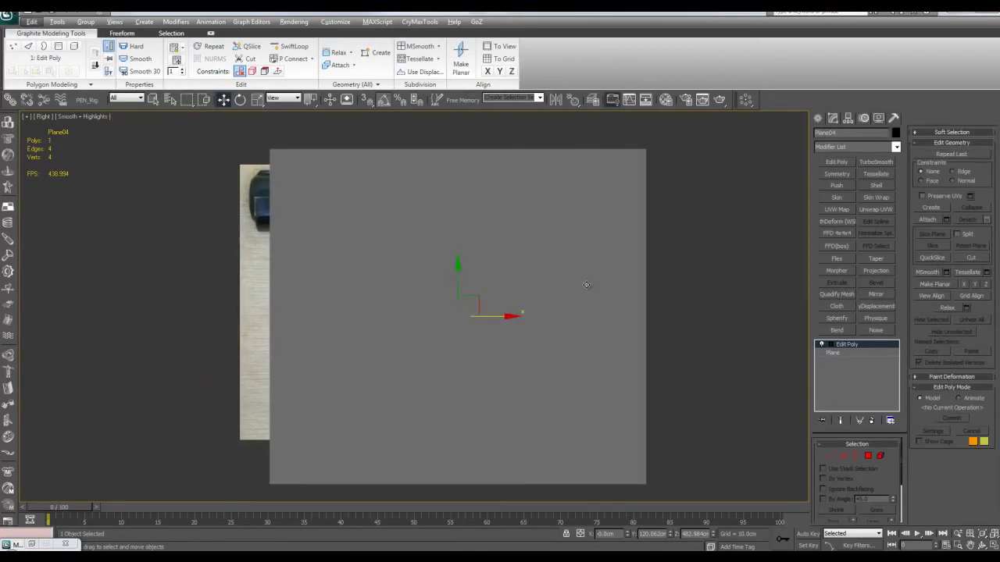
Make the new plane see-through and move its muzzle-side vertices inward along X to above the grip.
key(alt+x)
middle_drag(444, 210, 462, 230)
key(1)
drag(267, 154, 359, 273)
scroll(420, 391, down, 1)
middle_drag(421, 395, 420, 376)
scroll(420, 376, down, 1)
drag(317, 190, 407, 437)
scroll(449, 389, up, 1)
drag(378, 299, 520, 301)
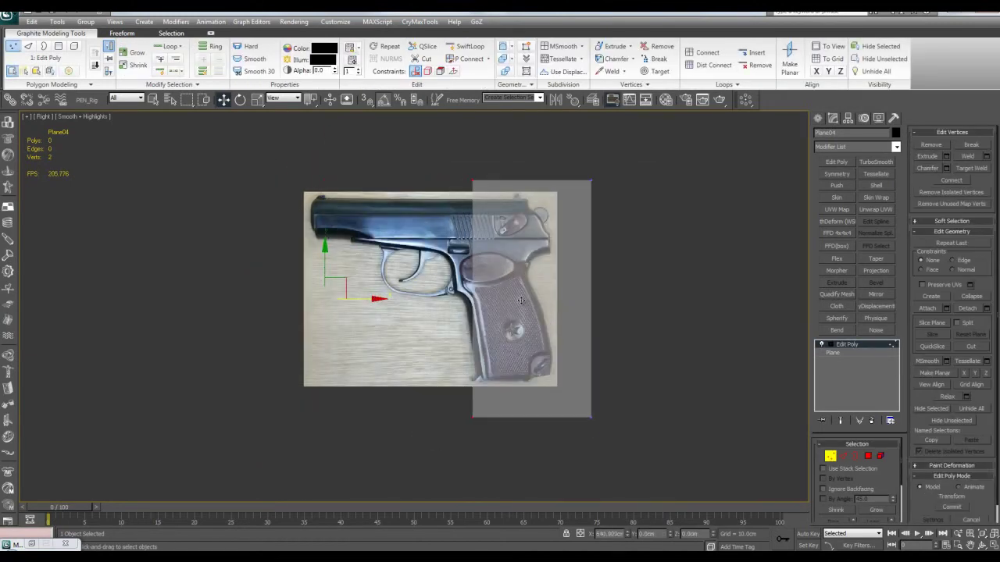
Move the opposite side's vertices inward along X to form a narrow strip over the grip, and show edged faces.
drag(647, 300, 551, 299)
scroll(551, 300, up, 2)
middle_drag(551, 300, 535, 378)
key(F4)
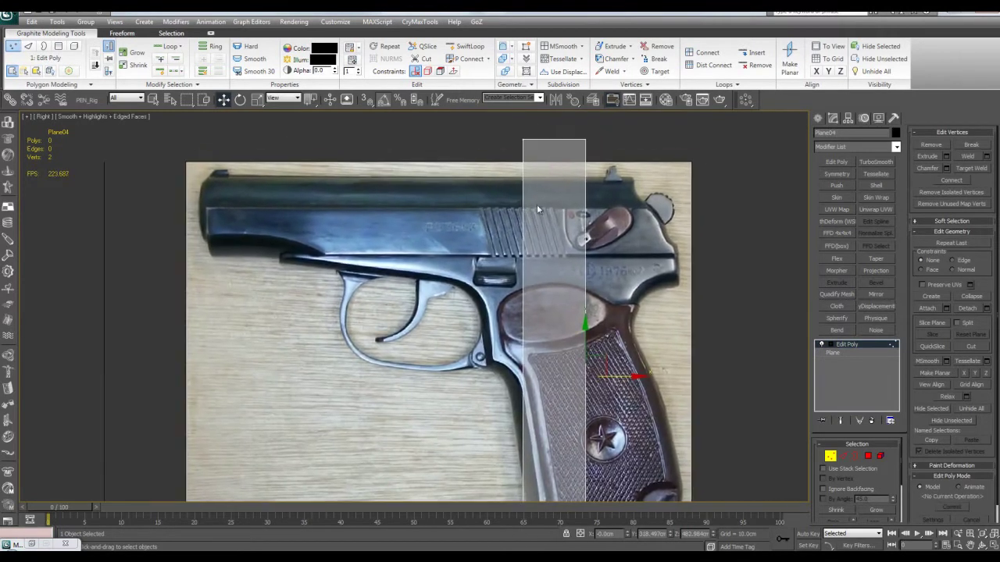
Try to fit the strip's upper edge to the grip's front by moving it down, scaling it narrower and rotating it.
key(2)
click(564, 140)
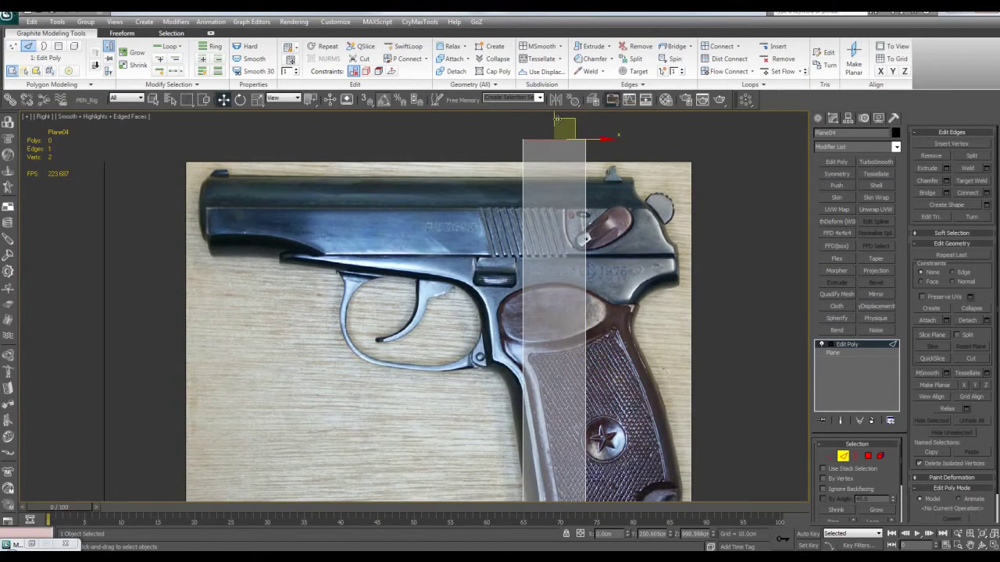
middle_drag(560, 119, 566, 148)
drag(571, 155, 544, 365)
middle_drag(552, 347, 545, 310)
scroll(544, 310, up, 1)
key(r)
drag(561, 346, 563, 390)
scroll(564, 383, up, 2)
middle_drag(563, 383, 615, 382)
key(e)
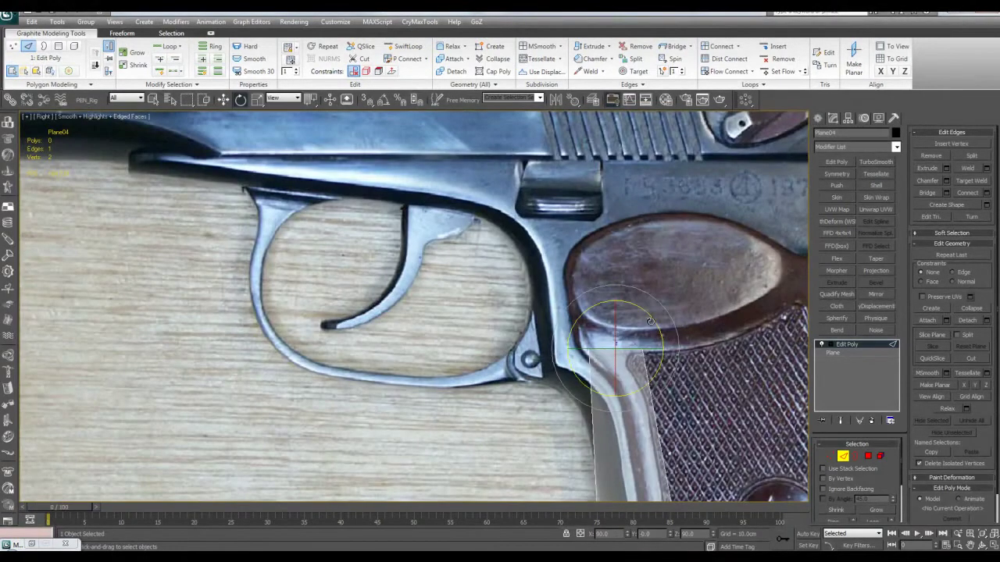
Try to extend the strip's upper edge along the front of the frame toward the trigger and adjust its vertices.
key(w)
drag(624, 338, 591, 261)
drag(596, 295, 477, 214)
key(1)
click(494, 227)
click(539, 237)
scroll(641, 247, down, 5)
middle_drag(679, 374, 665, 333)
key(1)
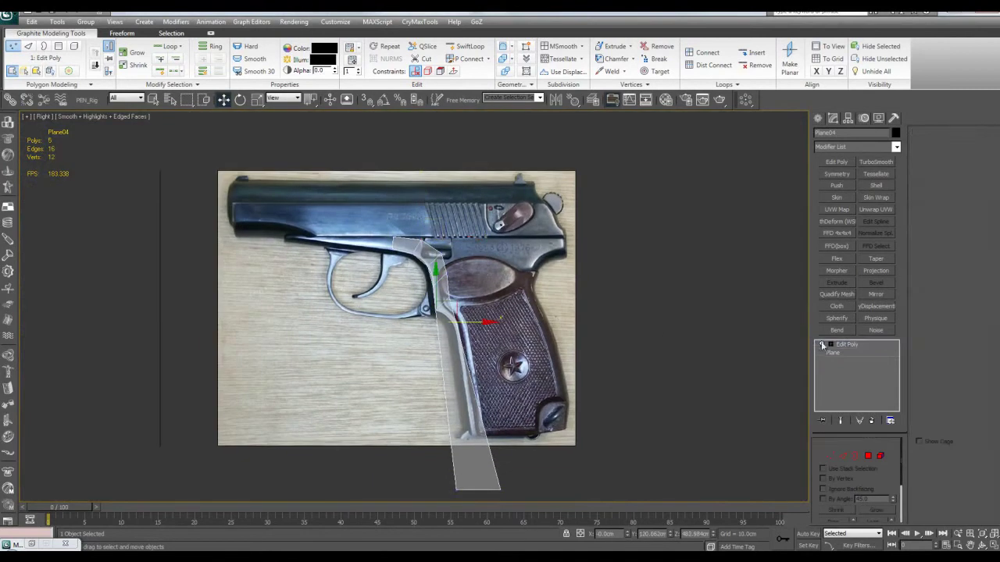
Replace the plane's Edit Poly modifier with a fresh one and position the full plane over the pistol.
right_click(836, 342)
click(862, 129)
middle_drag(459, 292, 498, 293)
drag(498, 294, 462, 289)
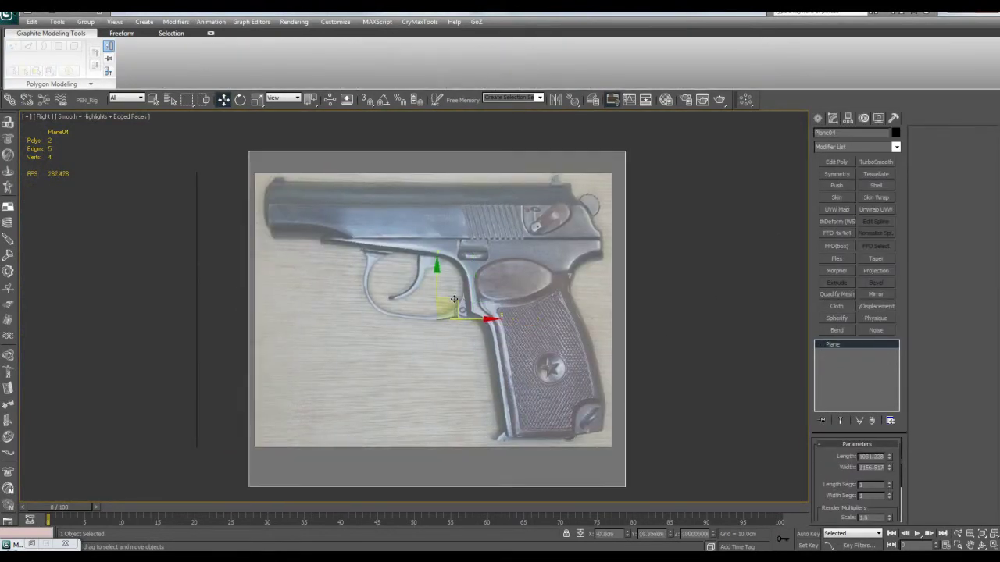
click(824, 163)
key(1)
Cut the plane along the frame's front contour, from the corner behind the trigger guard up to the underside above the trigger.
scroll(560, 291, up, 4)
middle_drag(560, 291, 568, 292)
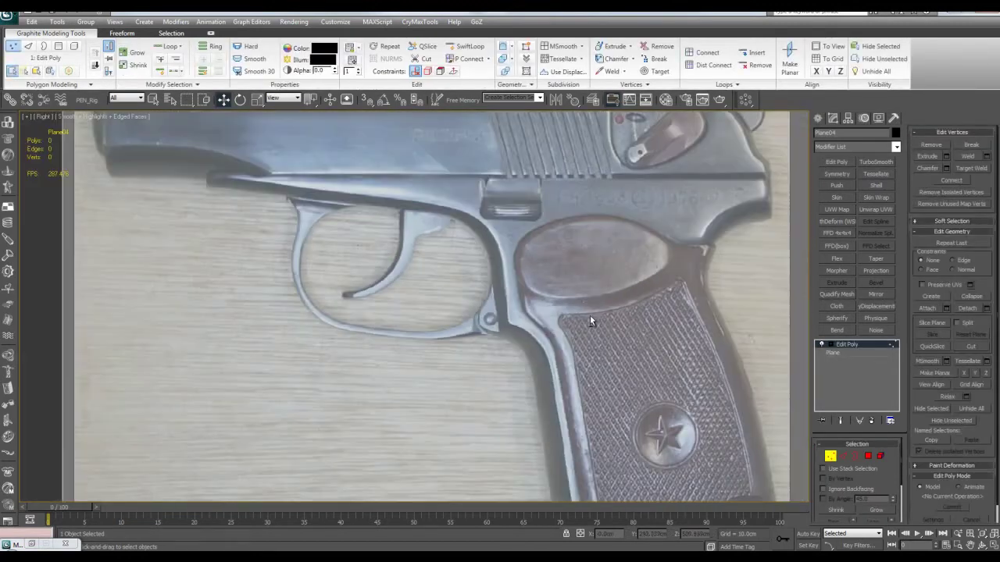
key(alt+c)
middle_drag(527, 328, 547, 366)
middle_drag(564, 332, 576, 354)
middle_drag(559, 403, 578, 408)
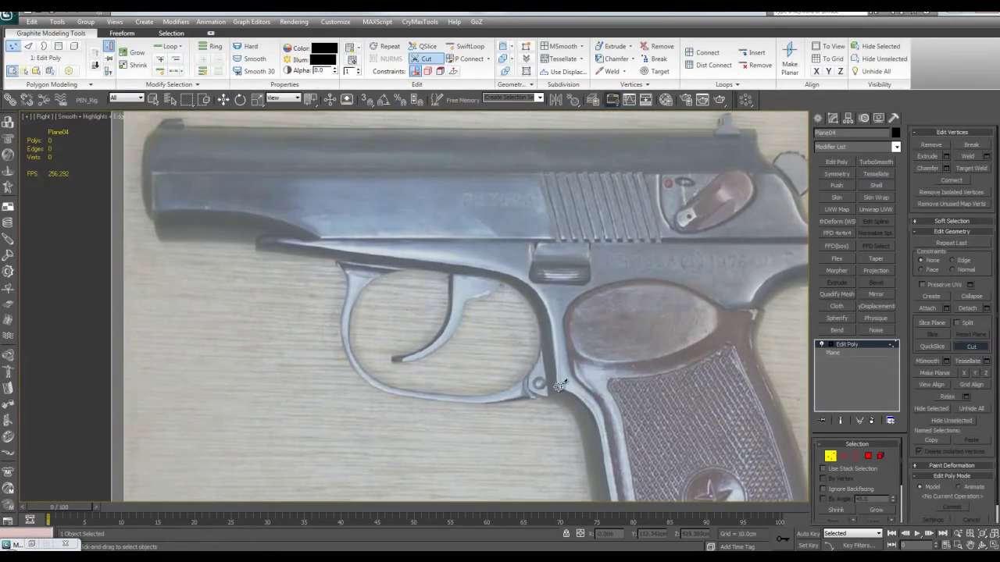
click(556, 387)
right_click(553, 297)
scroll(592, 319, down, 4)
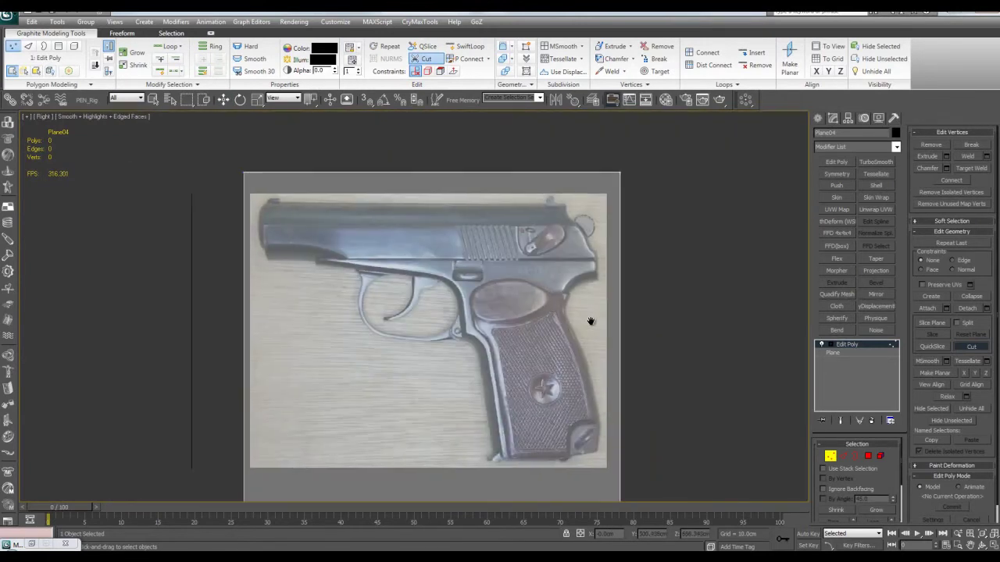
scroll(591, 321, up, 5)
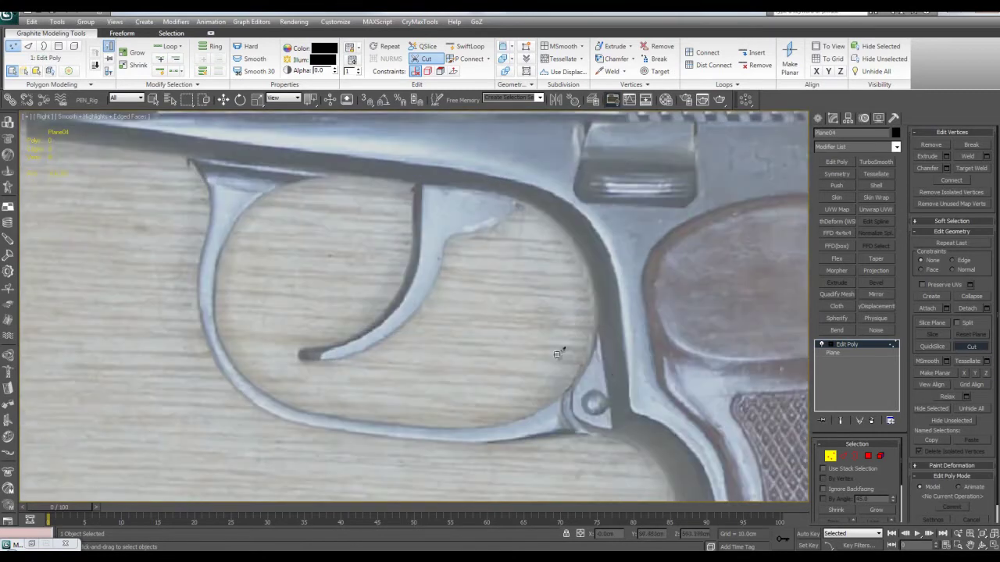
click(630, 403)
click(624, 322)
click(613, 257)
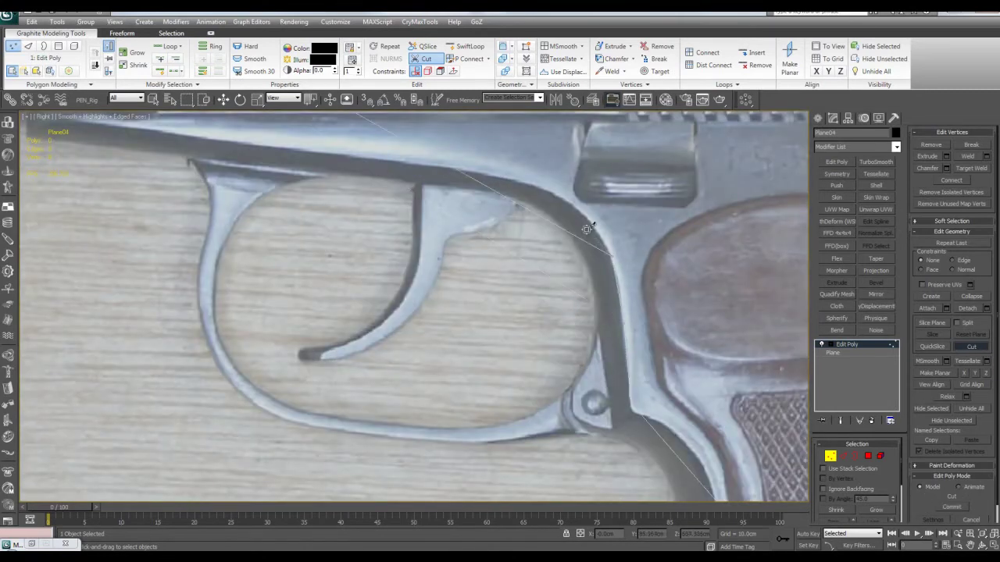
click(488, 173)
Move the cut's lowest vertex onto the frame corner behind the trigger guard.
middle_drag(722, 403, 531, 248)
scroll(508, 294, down, 2)
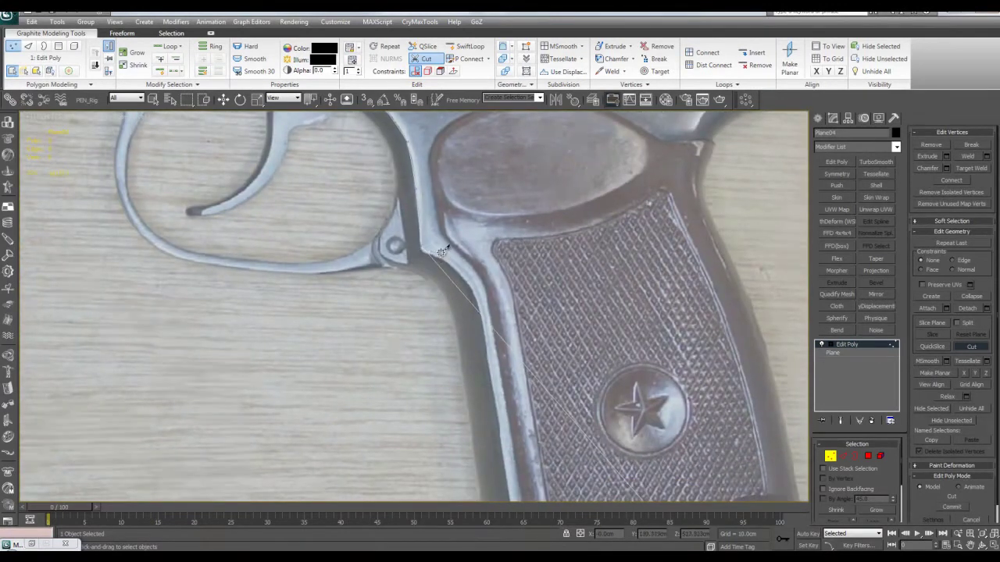
key(w)
drag(410, 227, 437, 260)
drag(441, 225, 440, 227)
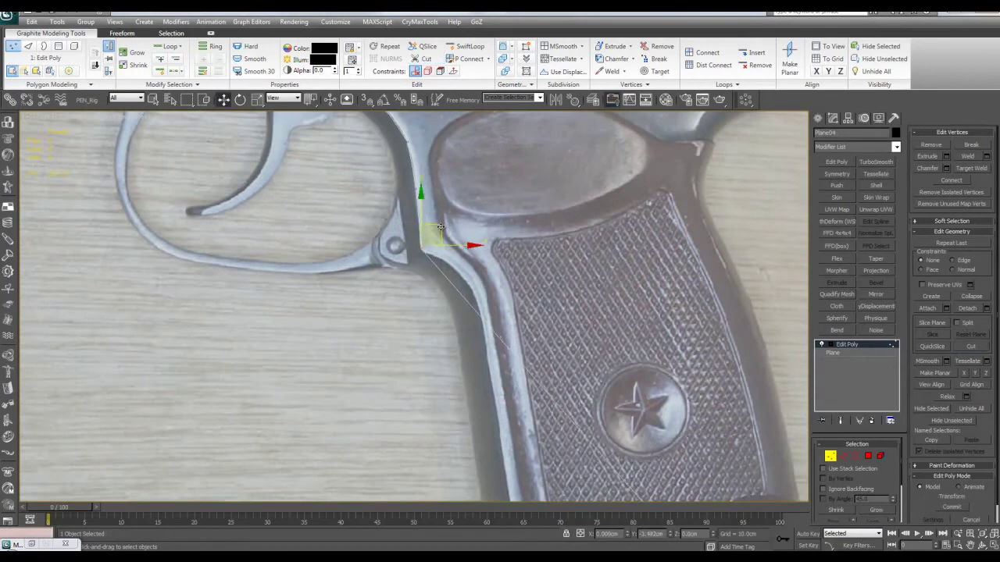
key(q)
Continue the cut from the frame corner down the grip's front edge to its bottom.
scroll(453, 232, up, 2)
key(alt+c)
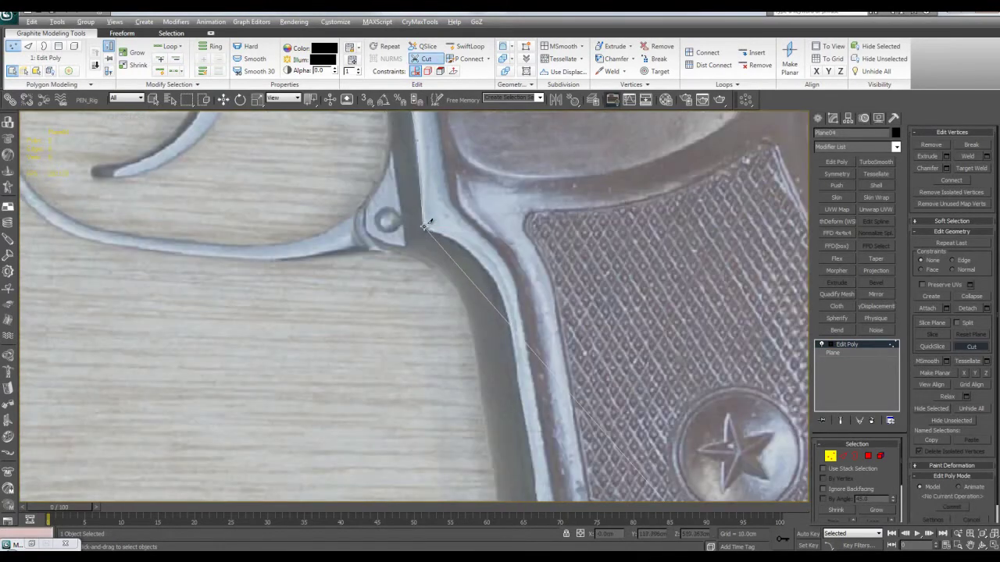
click(457, 240)
click(493, 277)
click(509, 324)
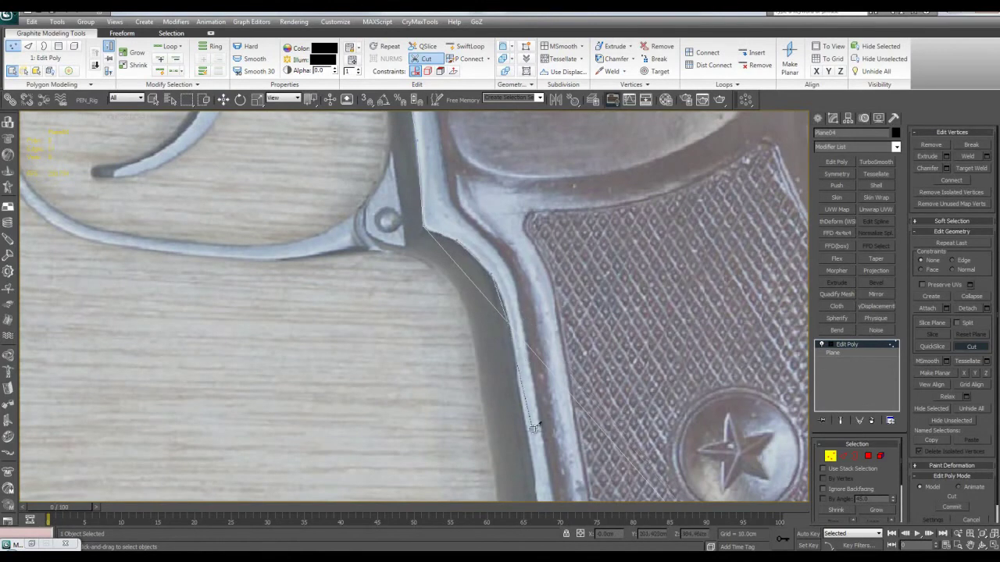
scroll(531, 439, down, 5)
scroll(486, 236, up, 3)
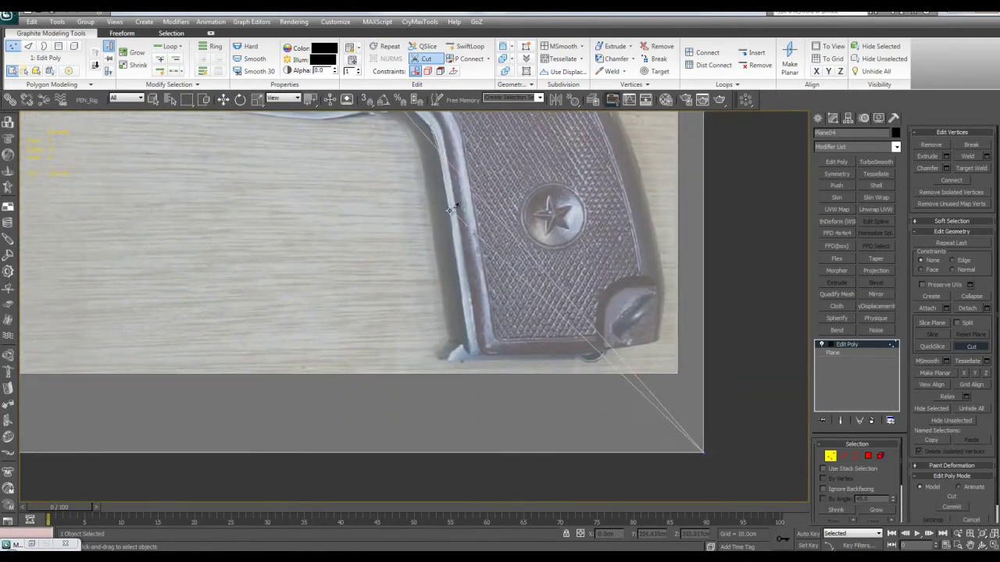
click(475, 354)
Cut along the bottom of the grip and up its back edge to the narrow part below the frame.
middle_drag(517, 317, 512, 421)
click(469, 457)
click(647, 449)
click(640, 335)
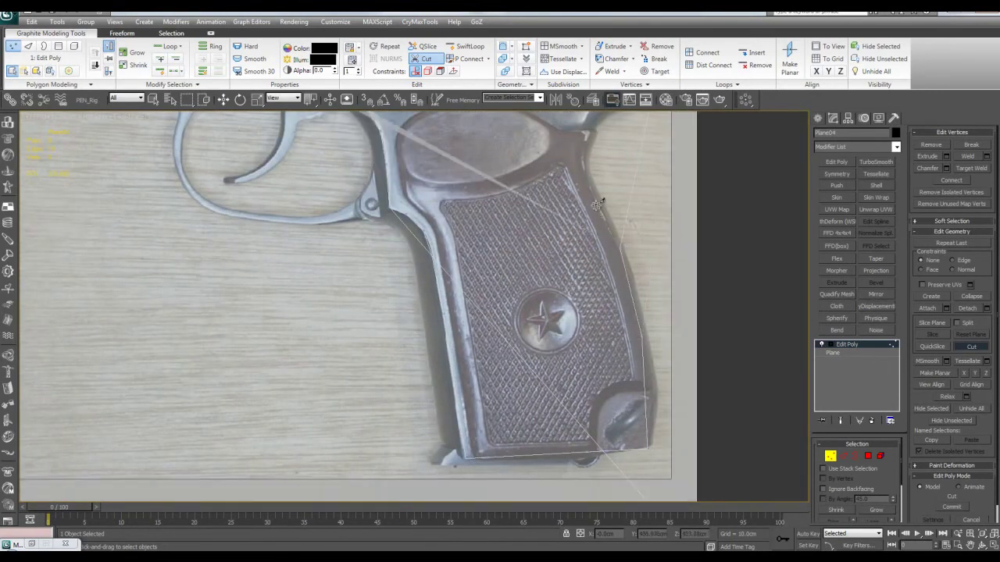
click(585, 169)
click(579, 157)
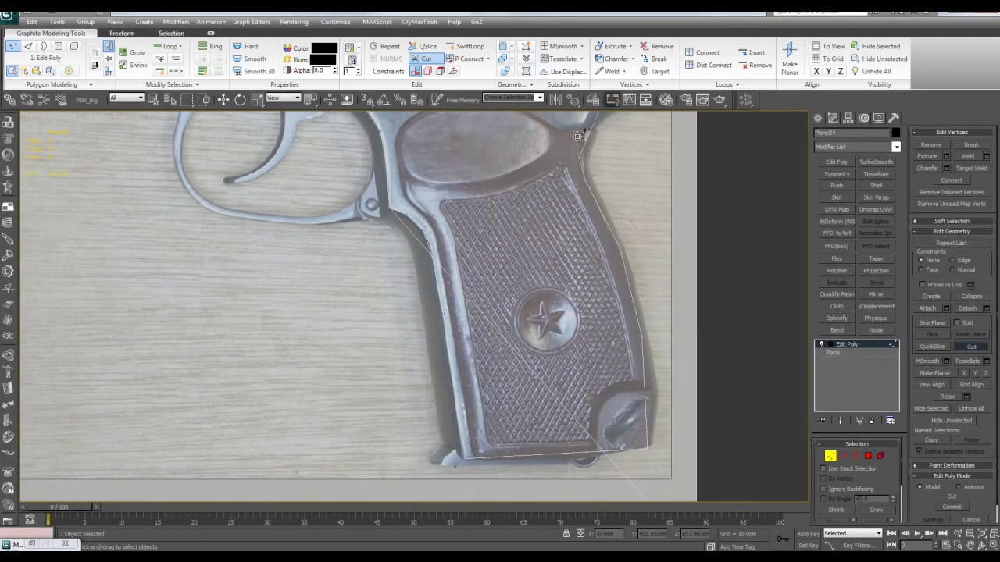
Close the outline by cutting around the rear of the frame and forward along the slide's lower line.
middle_drag(620, 155, 638, 307)
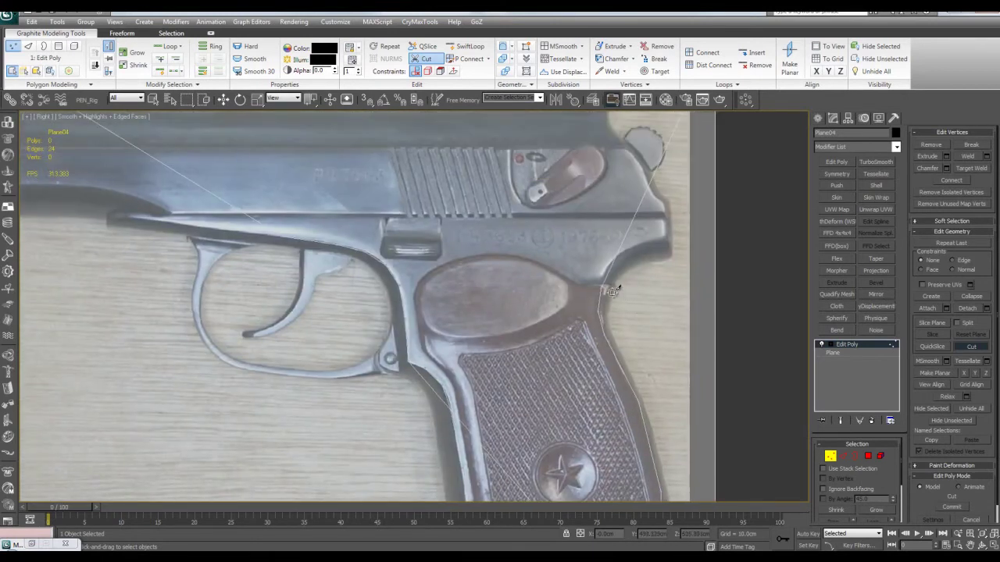
click(601, 286)
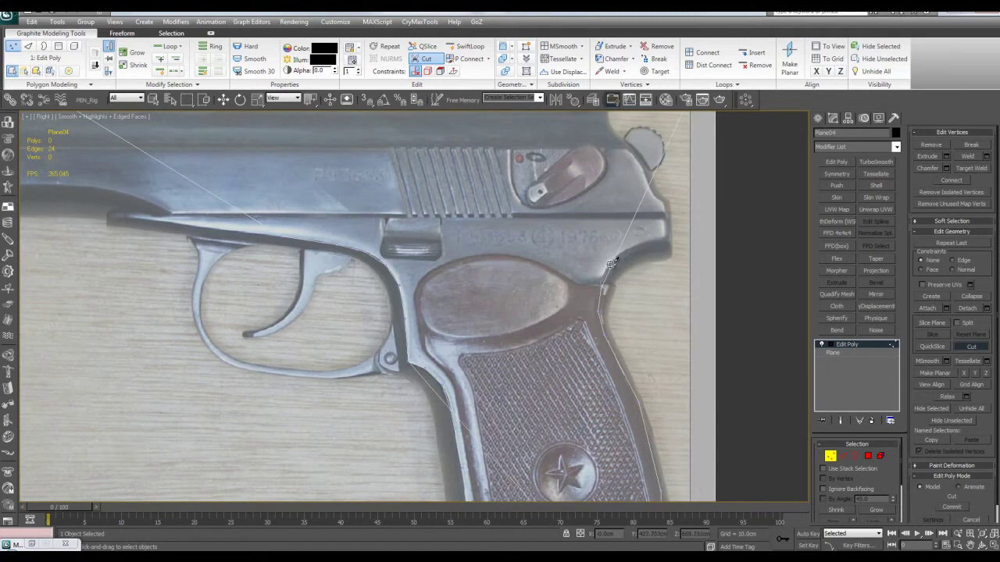
click(669, 242)
click(666, 220)
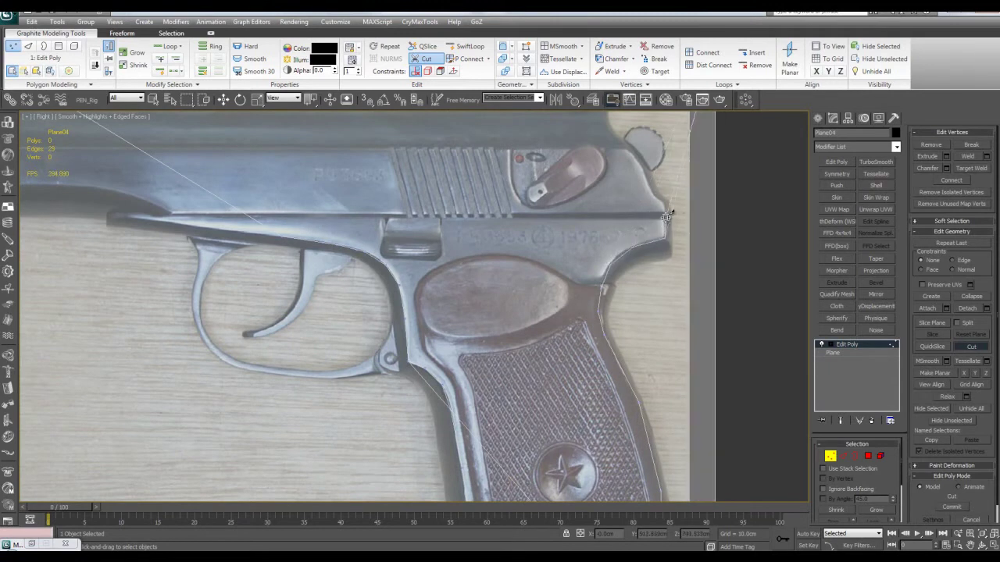
right_click(286, 228)
right_click(305, 228)
Select the frame and grip polygons inside the outline and delete all other polygons of the plane.
scroll(484, 273, down, 3)
middle_drag(524, 303, 514, 289)
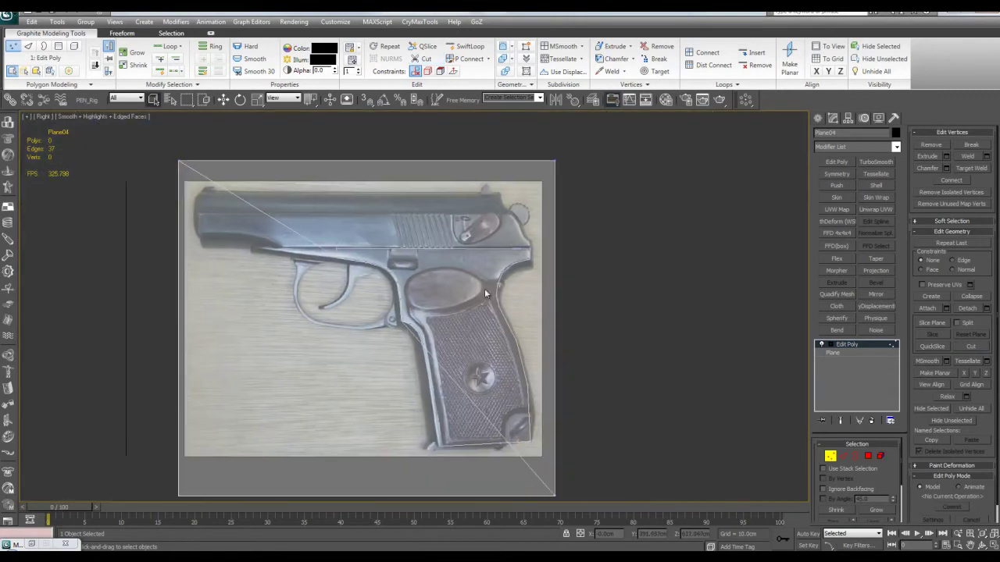
key(4)
click(436, 283)
ctrl+click(445, 405)
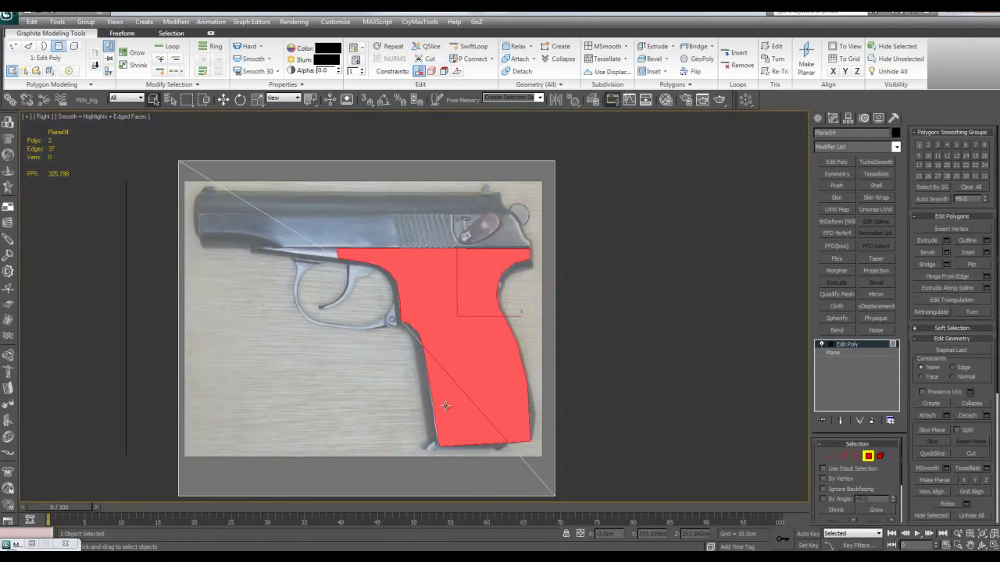
key(ctrl+i)
key(Delete)
Turn off see-through and examine the isolated frame and grip shape in the perspective view.
middle_drag(486, 400, 502, 300)
scroll(503, 299, up, 2)
middle_drag(535, 242, 526, 291)
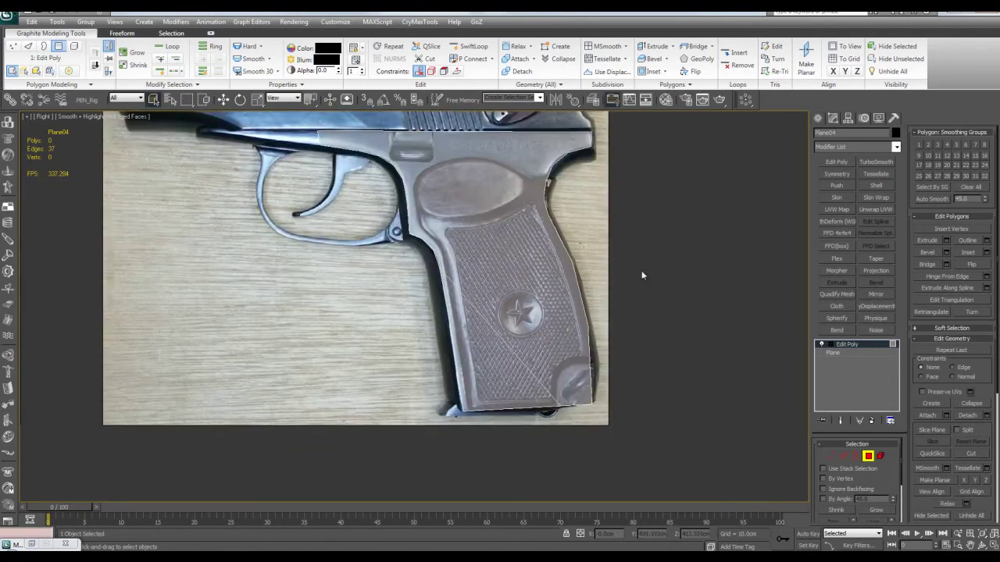
middle_drag(617, 325, 619, 370)
key(4)
key(alt+x)
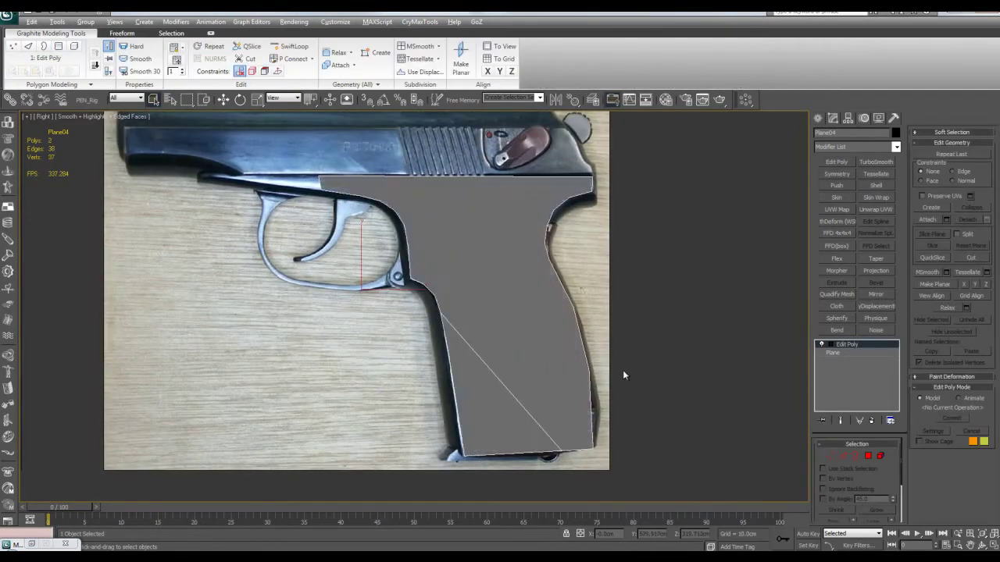
key(alt+w)
key(alt+w)
scroll(611, 358, up, 5)
scroll(569, 331, down, 2)
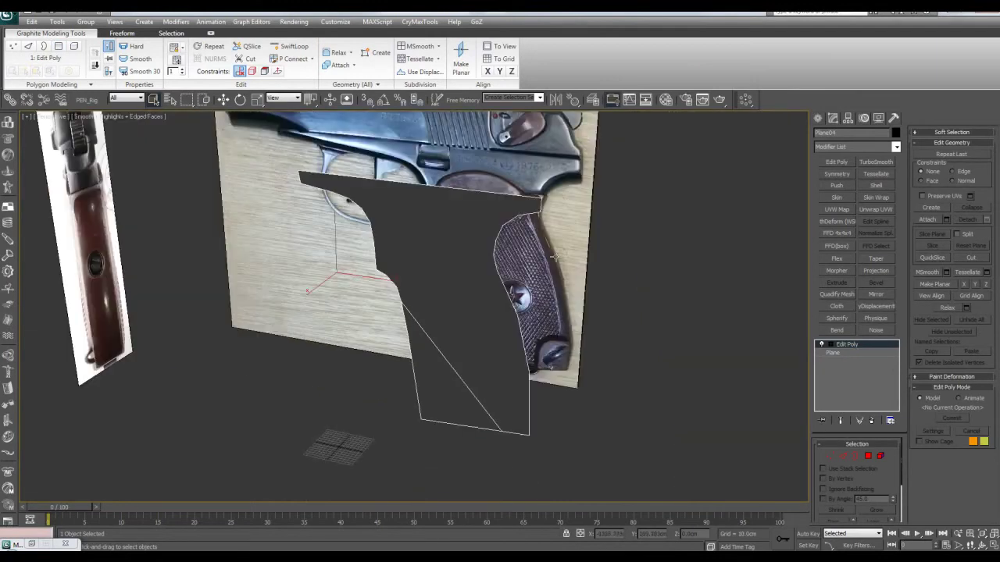
Make the shape see-through and remove the leftover diagonal edge across the grip.
alt+middle_drag(572, 394, 597, 361)
scroll(597, 361, up, 2)
key(2)
alt+middle_drag(530, 383, 541, 391)
key(alt+x)
click(465, 348)
middle_drag(611, 320, 629, 337)
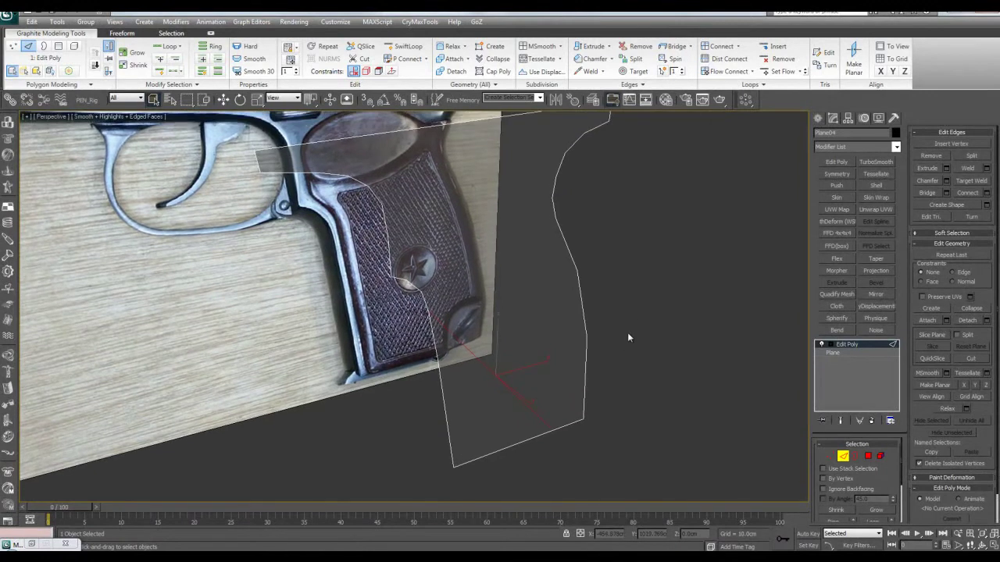
click(924, 154)
Check the contour's vertices and remove the extra vertex on the grip's bottom edge.
middle_drag(658, 254, 667, 255)
key(1)
alt+middle_drag(507, 220, 508, 270)
middle_drag(508, 270, 540, 284)
scroll(556, 354, up, 3)
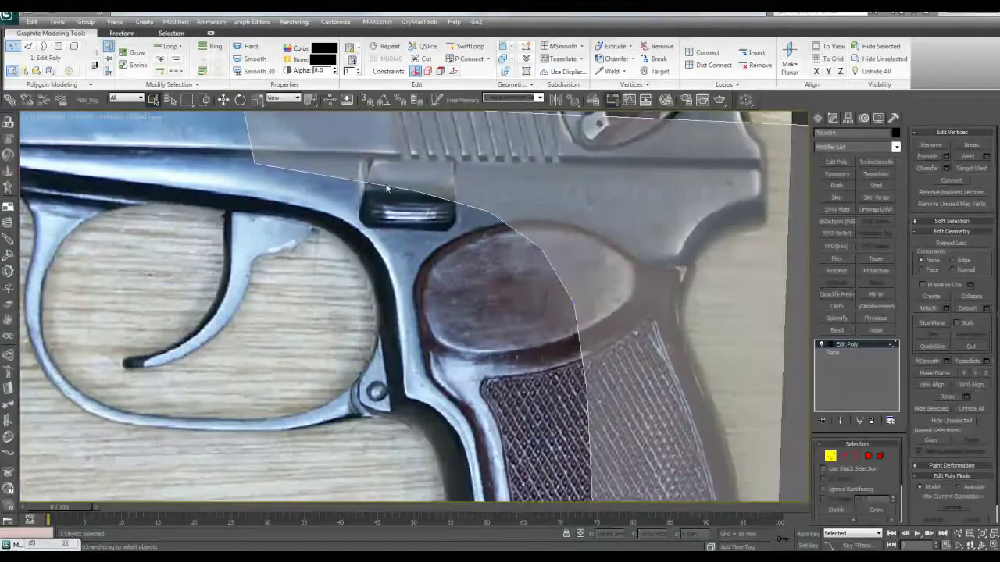
middle_drag(477, 212, 502, 275)
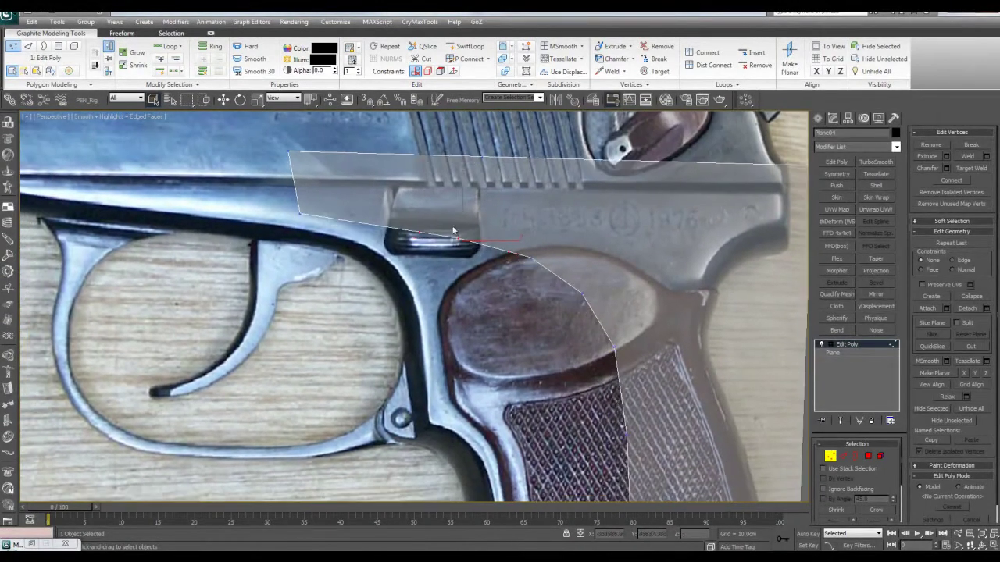
middle_drag(559, 332, 567, 223)
middle_drag(651, 328, 576, 252)
middle_drag(572, 317, 573, 309)
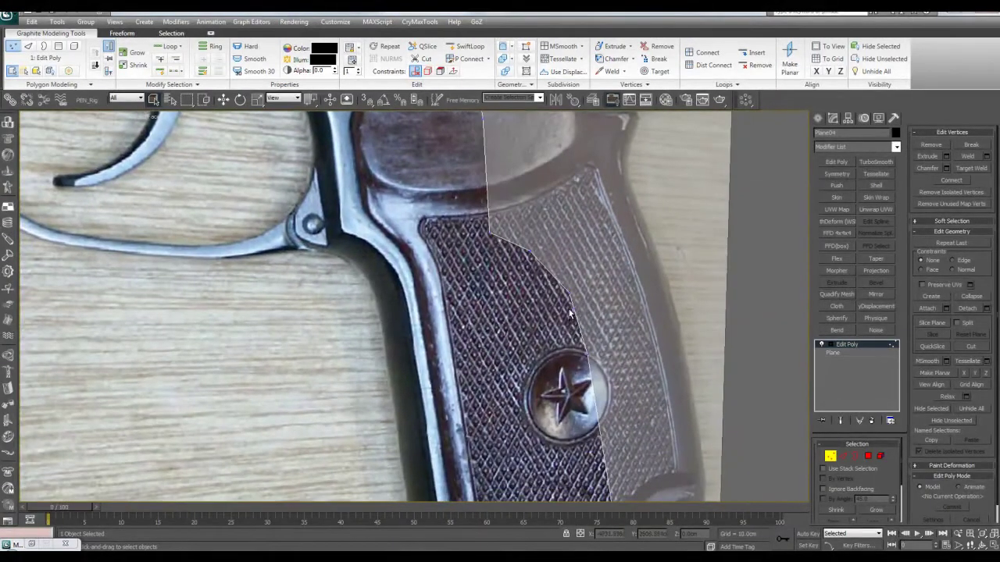
middle_drag(655, 403, 571, 235)
scroll(528, 214, down, 4)
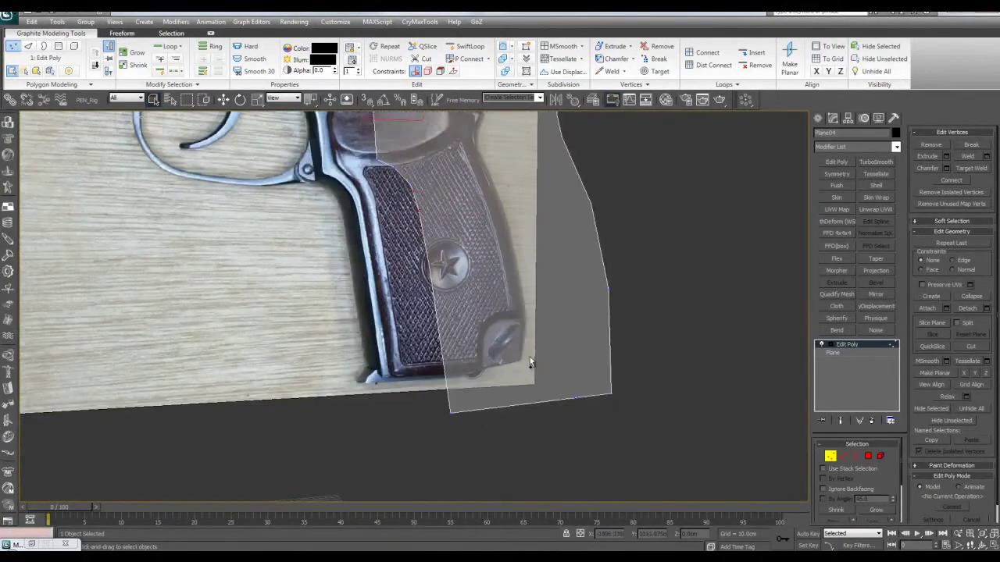
drag(583, 417, 584, 418)
click(938, 146)
Connect opposite front and back contour vertices across the frame and upper grip with roughly horizontal edges.
middle_drag(589, 142, 586, 312)
scroll(585, 313, up, 3)
drag(723, 223, 724, 224)
ctrl+click(662, 271)
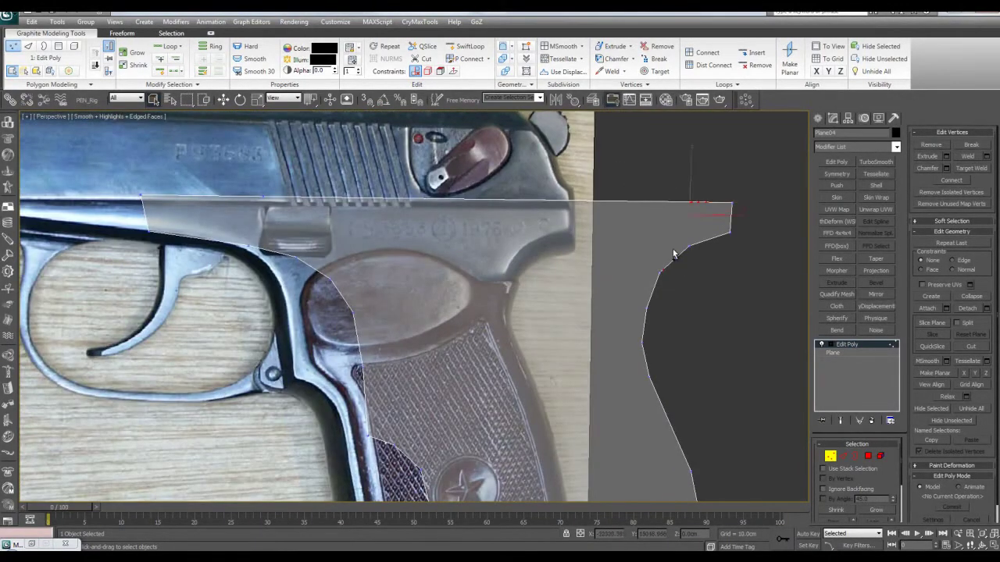
scroll(467, 271, up, 2)
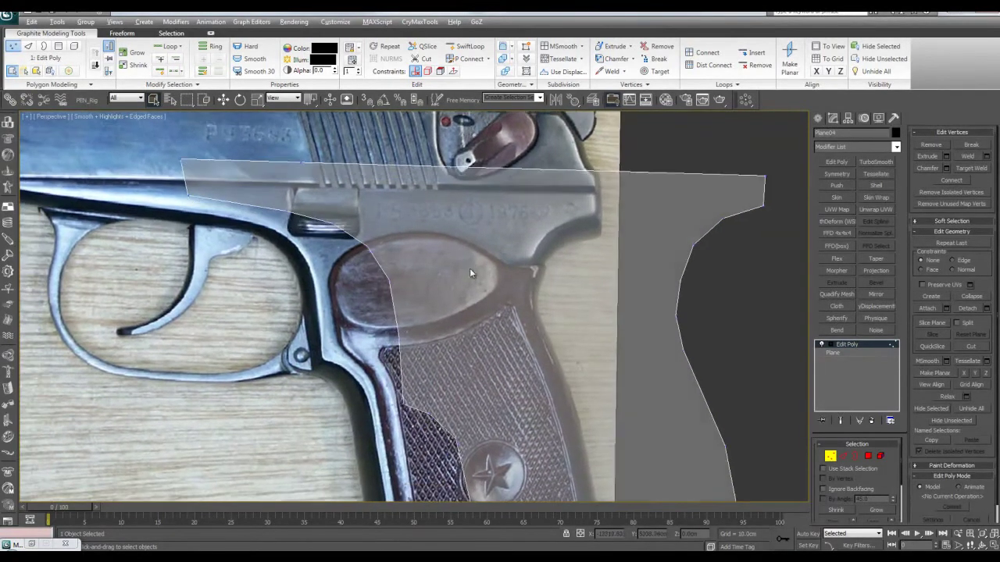
drag(696, 322, 695, 321)
drag(652, 283, 694, 279)
key(ctrl+shift+e)
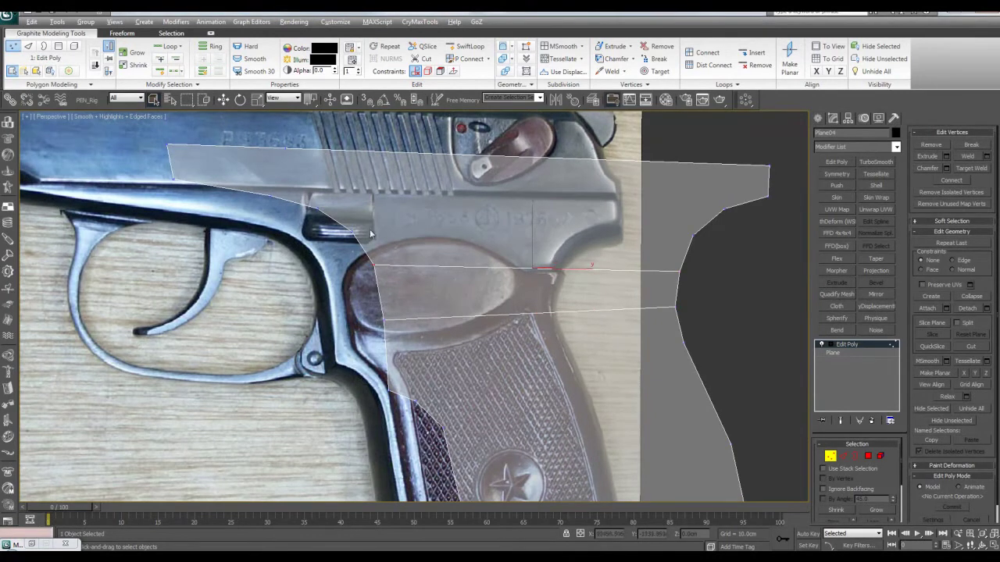
drag(602, 249, 746, 220)
key(ctrl+shift+e)
key(ctrl+shift+e)
Connect the front corner vertex at the top of the grip to the opposite vertex on the grip's back contour.
middle_drag(556, 312, 570, 209)
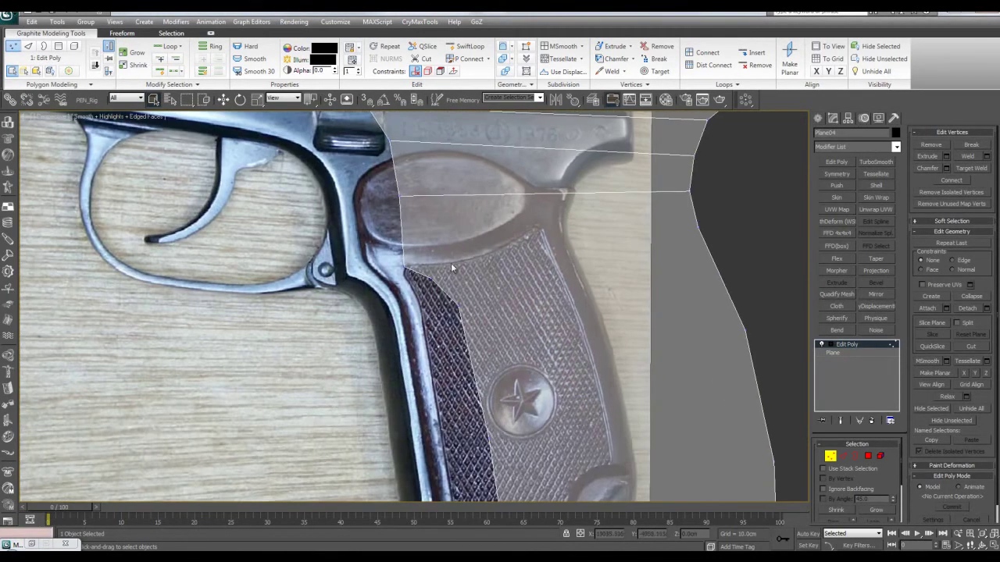
drag(408, 275, 409, 275)
middle_drag(433, 271, 423, 276)
drag(332, 248, 404, 278)
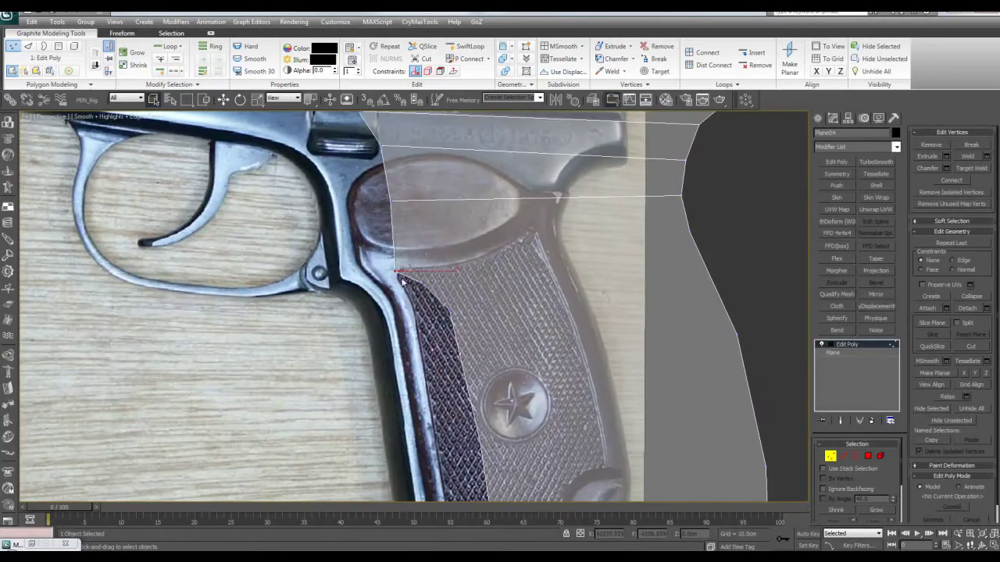
drag(728, 264, 728, 264)
key(ctrl+shift+e)
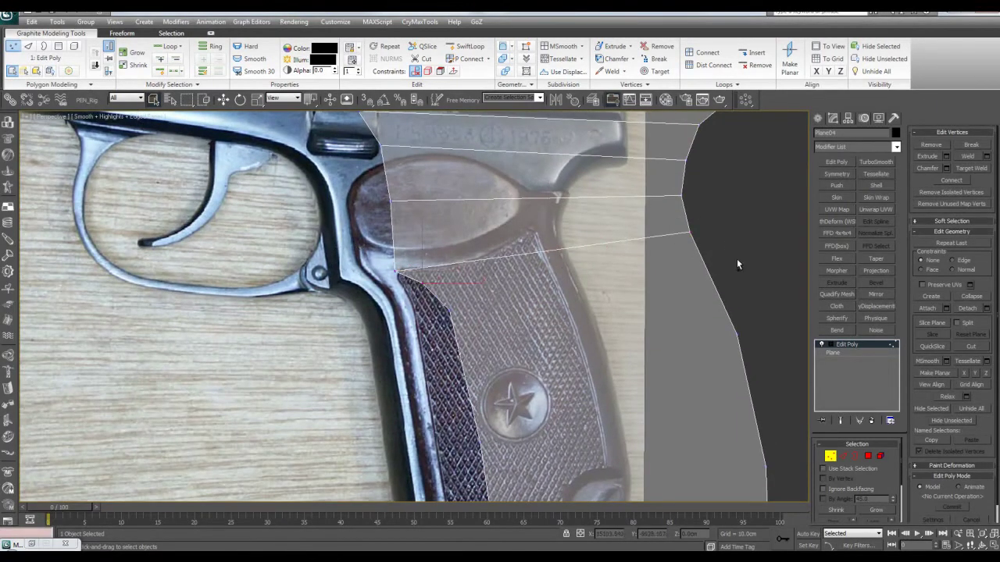
Cut two edges across the upper grip, from the two front vertices below the top corner to the back contour.
key(alt+c)
click(424, 282)
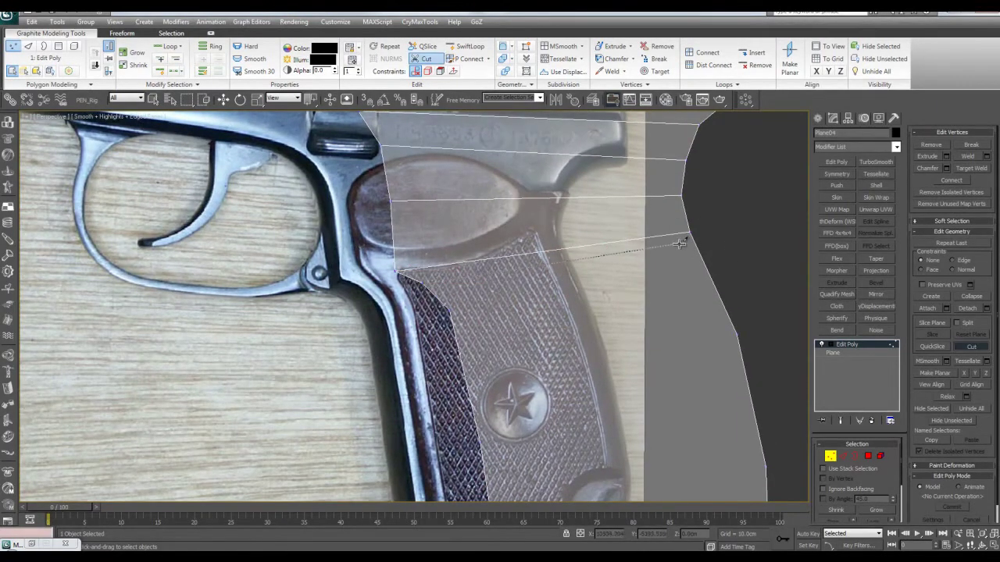
click(698, 242)
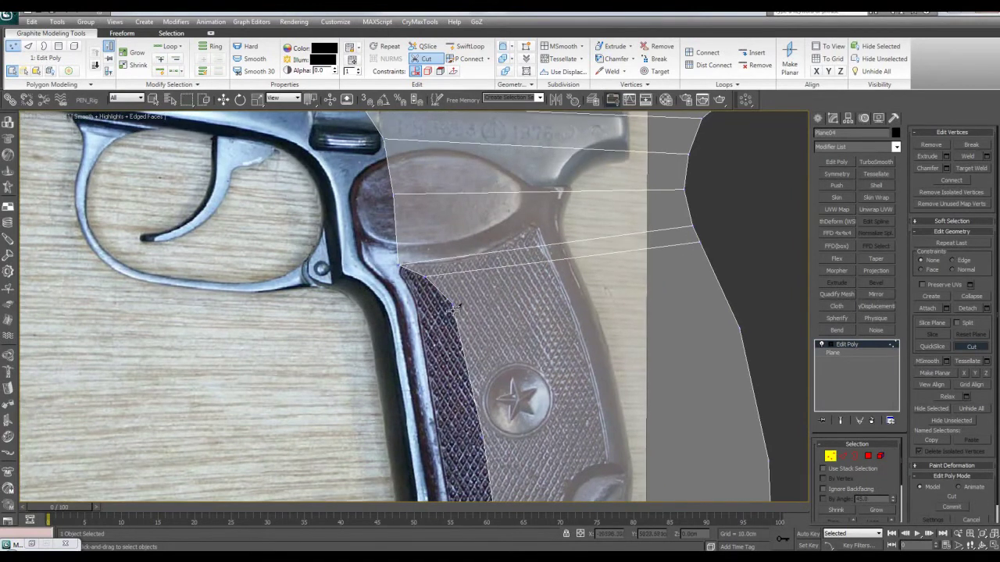
click(456, 305)
click(713, 271)
right_click(720, 310)
Connect the front and back contour vertices at mid-grip with a slanted edge through the star emblem area.
middle_drag(692, 344, 664, 274)
drag(382, 279, 486, 392)
middle_drag(653, 319, 647, 317)
ctrl+drag(732, 277, 734, 280)
key(ctrl+shift+e)
Cut an edge across the lower grip from the back contour's lower vertex to the front contour.
middle_drag(702, 392, 685, 304)
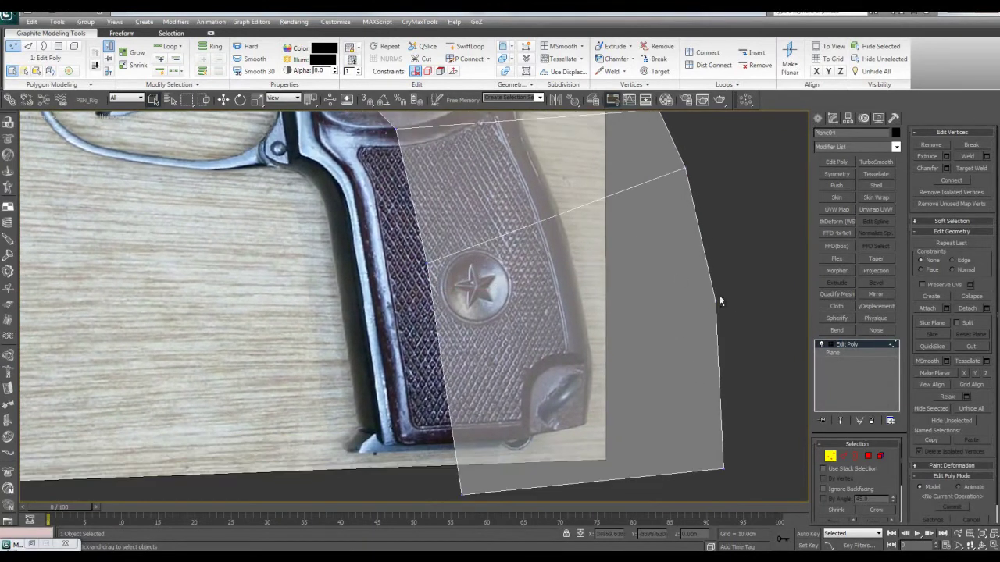
key(alt+c)
click(717, 301)
click(438, 344)
right_click(536, 332)
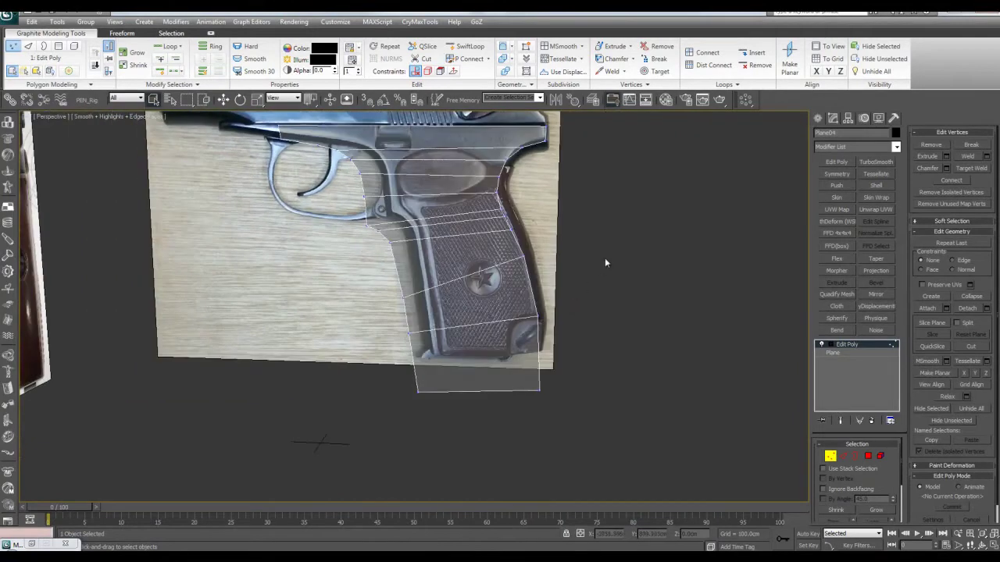
Inspect the divided frame plane from several angles and check how many vertices its lower grip section contains.
middle_drag(586, 273, 603, 304)
scroll(528, 265, up, 3)
alt+middle_drag(514, 271, 551, 258)
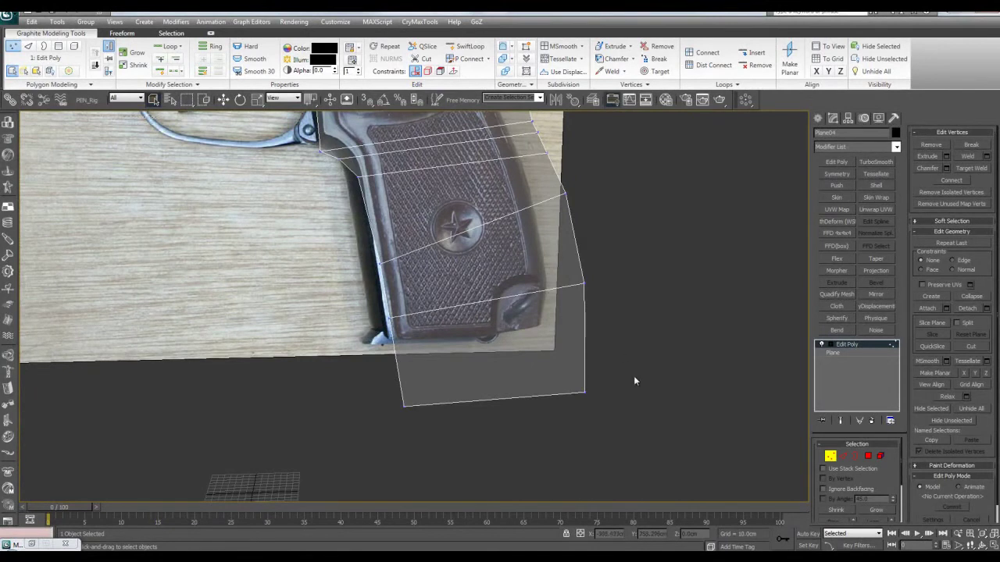
alt+middle_drag(681, 419, 669, 399)
scroll(654, 386, down, 5)
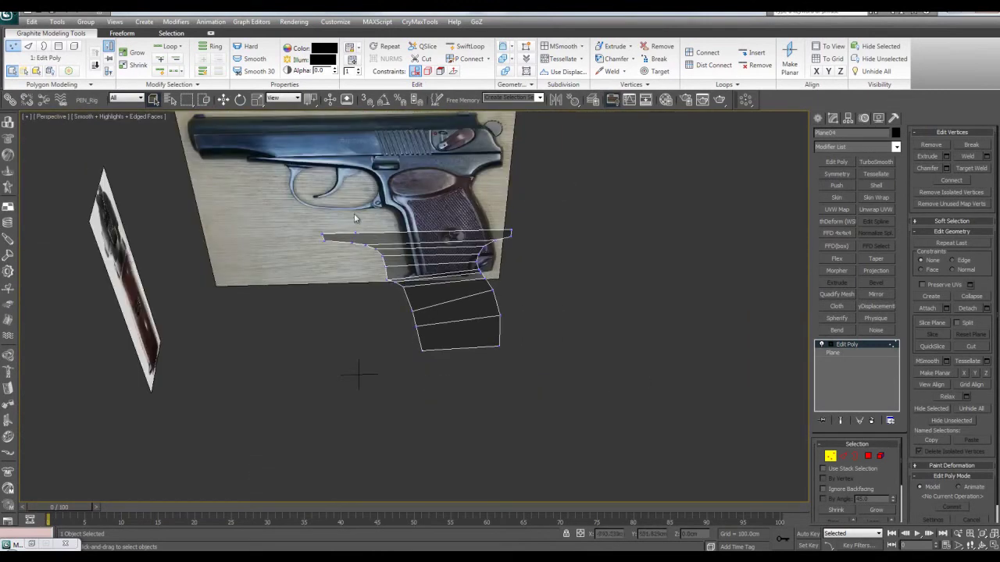
scroll(550, 323, up, 4)
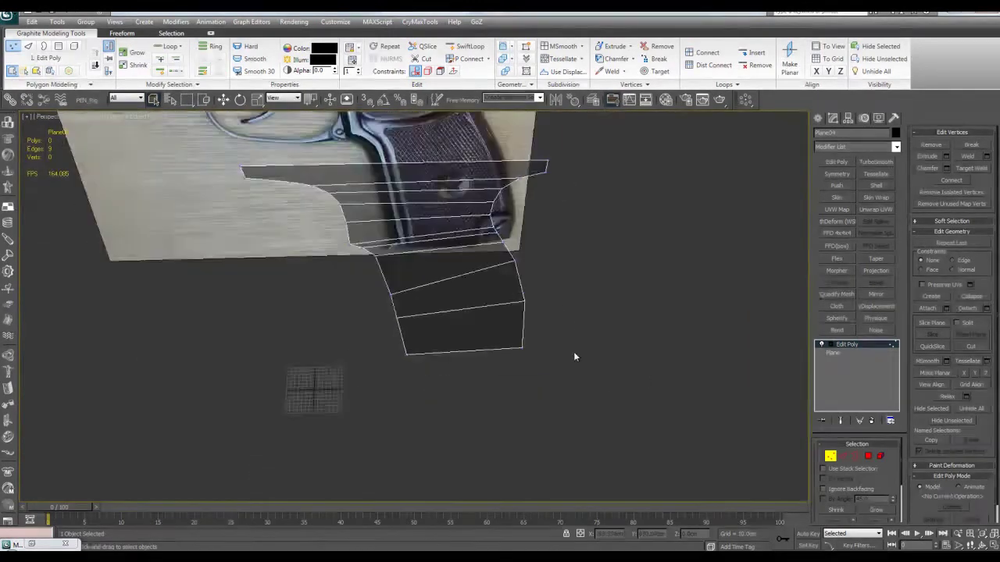
alt+middle_drag(571, 349, 597, 425)
drag(617, 454, 282, 271)
alt+middle_drag(282, 271, 144, 175)
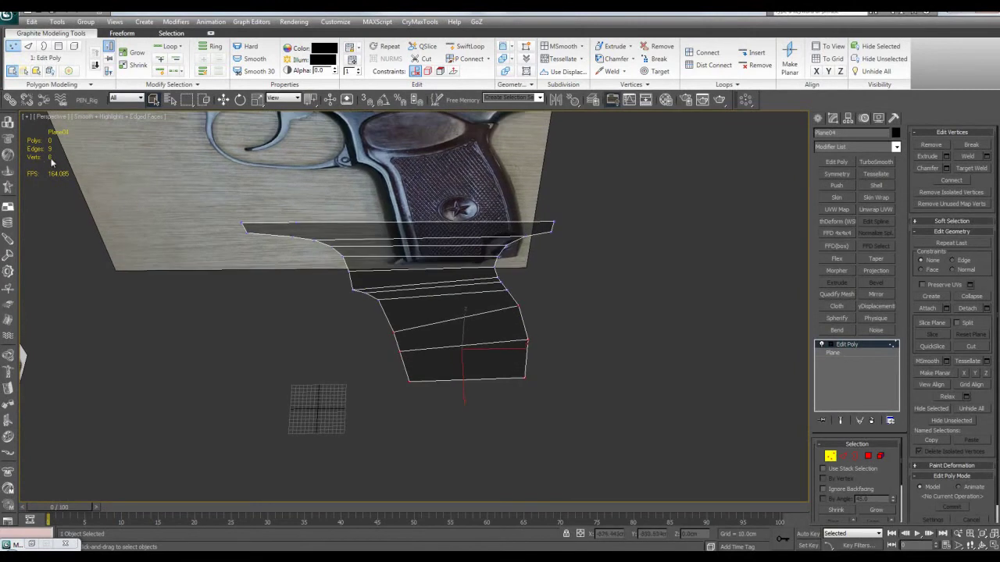
Isolate the frame plane and resume vertex editing at the front end of its top strip.
alt+middle_drag(315, 286, 348, 275)
scroll(401, 219, up, 3)
middle_drag(401, 219, 406, 186)
click(853, 344)
key(alt+q)
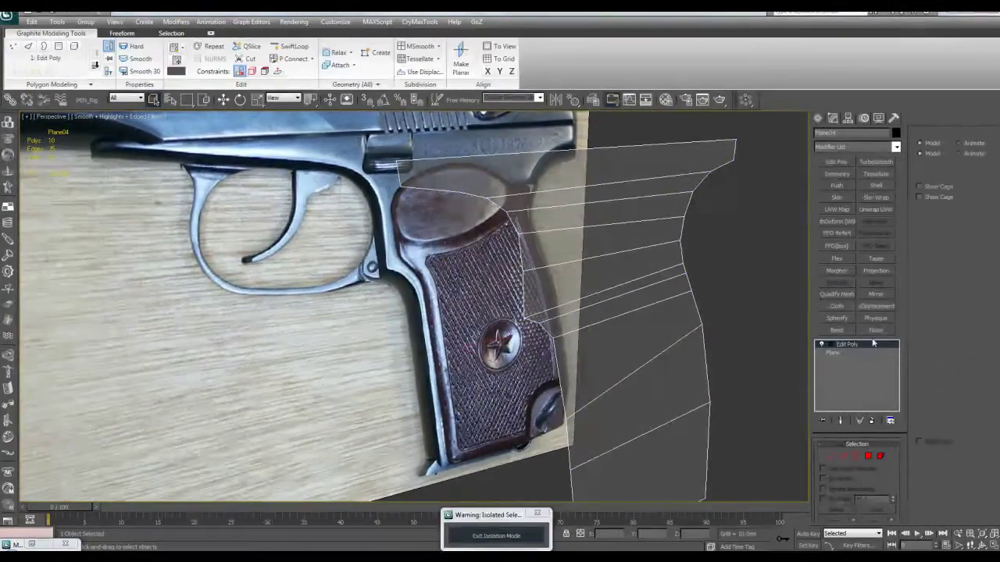
alt+middle_drag(513, 268, 461, 249)
key(1)
middle_drag(337, 162, 408, 279)
scroll(412, 268, up, 3)
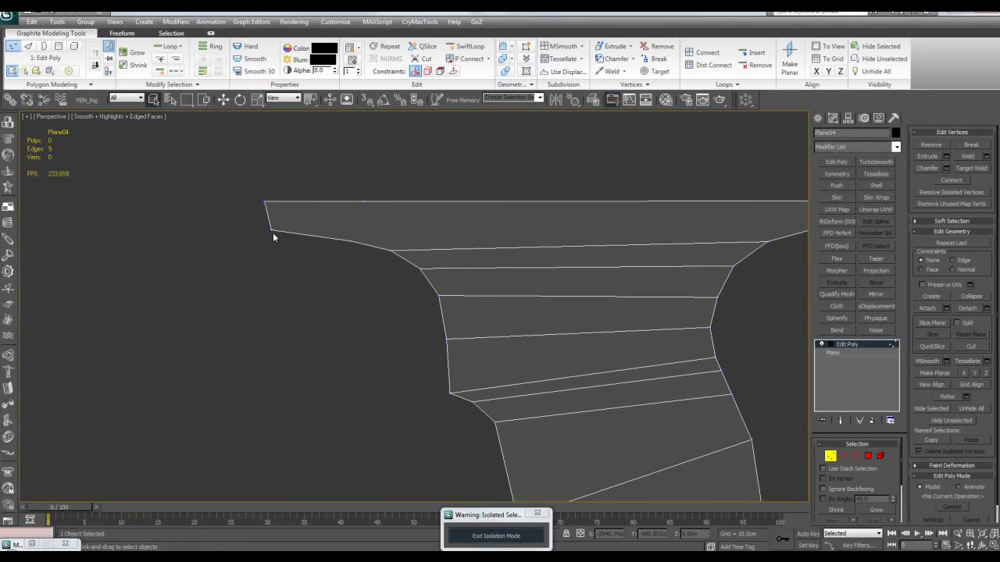
Try dividing the top strip near its front end with two roughly vertical edges.
drag(239, 172, 400, 272)
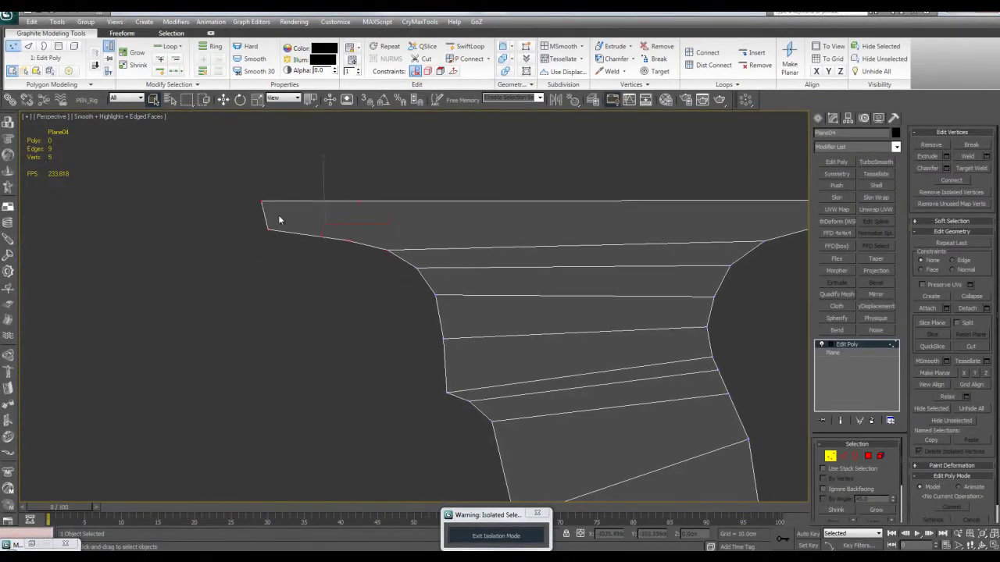
key(w)
drag(396, 228, 385, 201)
key(q)
drag(338, 179, 364, 258)
key(alt+c)
click(388, 249)
click(392, 201)
right_click(392, 202)
right_click(648, 253)
middle_drag(723, 257, 512, 238)
middle_drag(561, 211, 620, 211)
middle_drag(636, 251, 650, 228)
scroll(651, 236, down, 2)
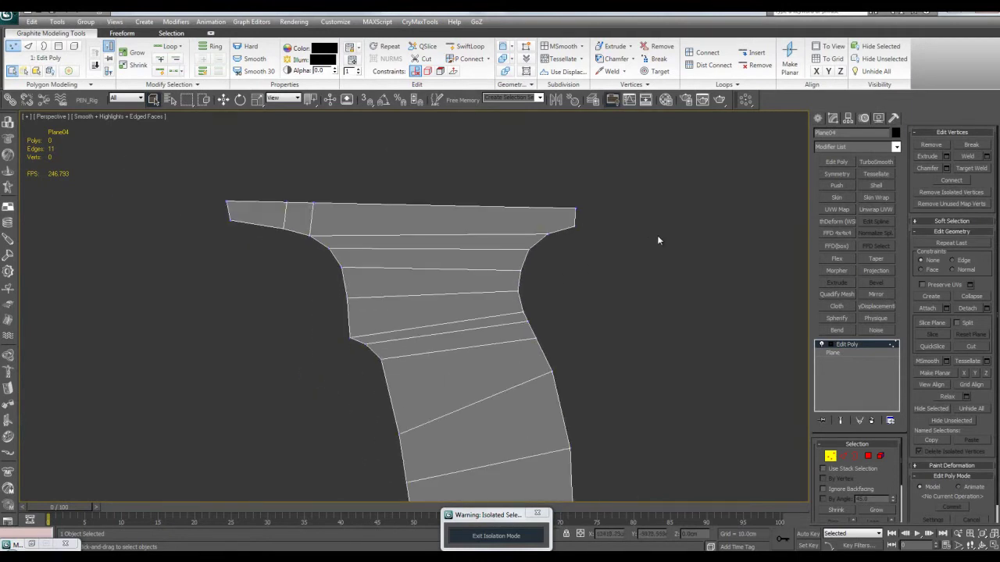
Undo the two vertical edges at the top strip's front end.
middle_drag(510, 188, 591, 229)
scroll(578, 210, up, 4)
scroll(542, 241, down, 3)
key(ctrl+z)
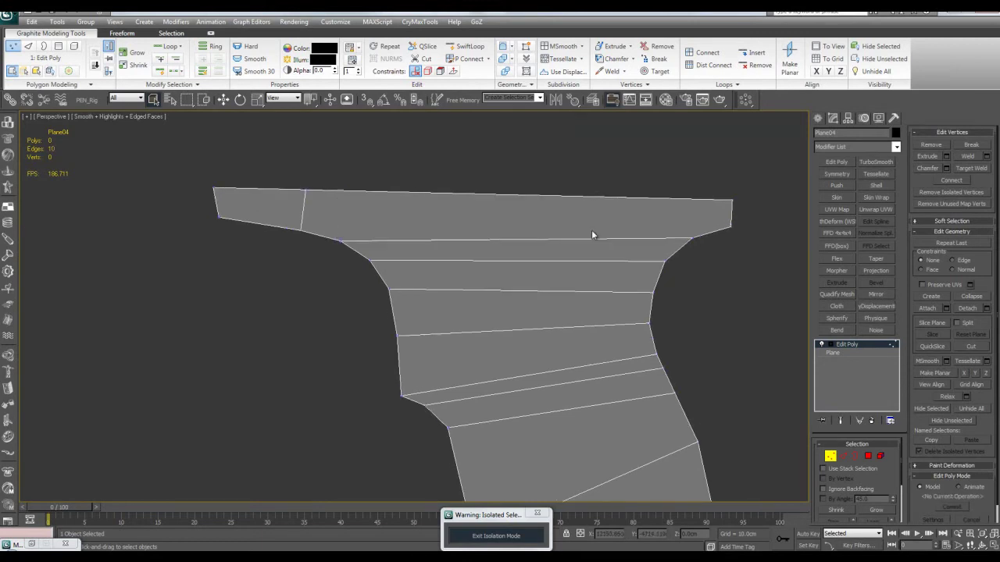
key(ctrl+z)
Leave vertex editing, apply TurboSmooth with 2 iterations and examine the smoothed edge flow on the grip and top strip.
click(725, 324)
key(1)
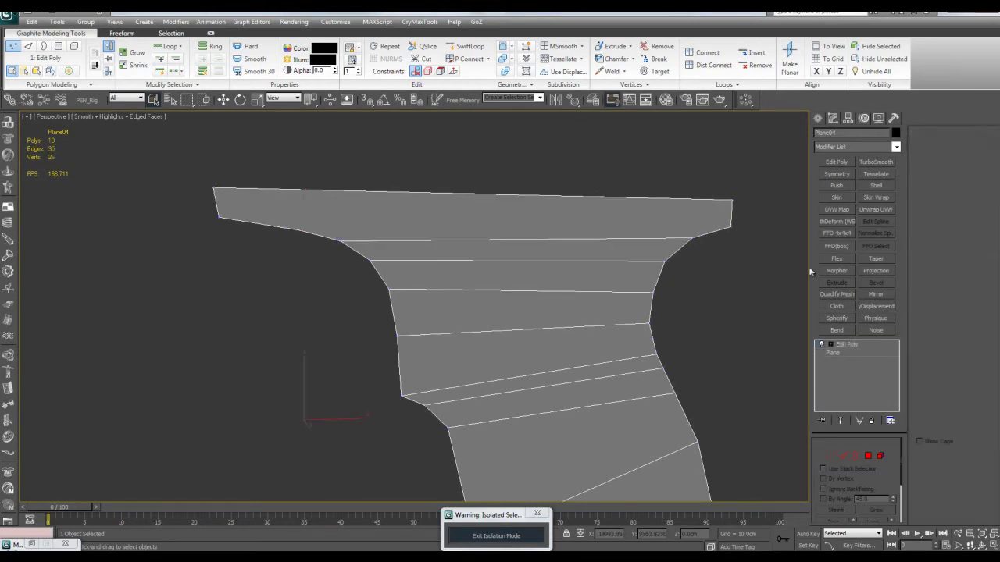
click(877, 162)
click(891, 460)
scroll(656, 331, down, 3)
scroll(662, 331, up, 2)
middle_drag(664, 331, 660, 258)
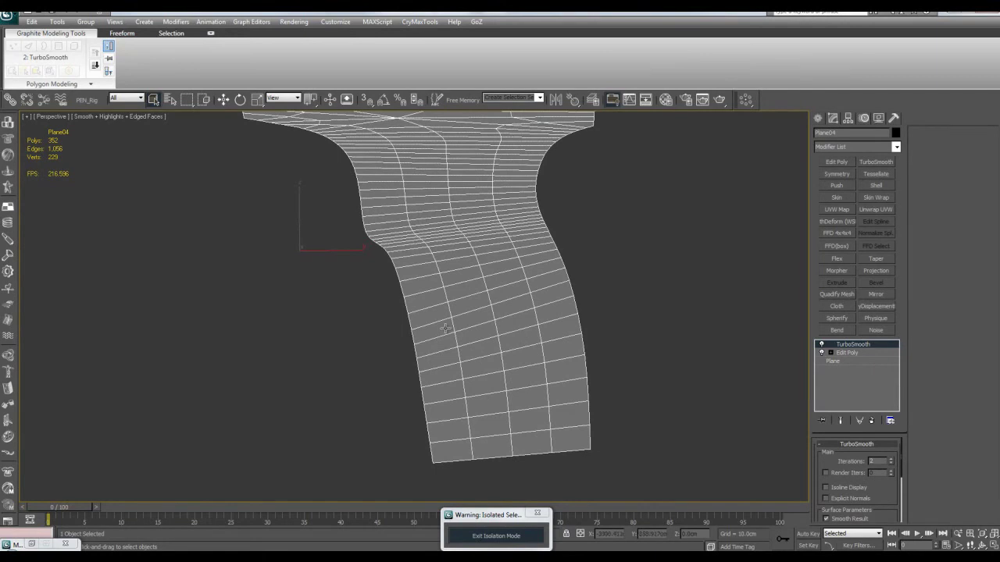
middle_drag(520, 195, 553, 328)
scroll(580, 351, up, 2)
scroll(515, 261, down, 3)
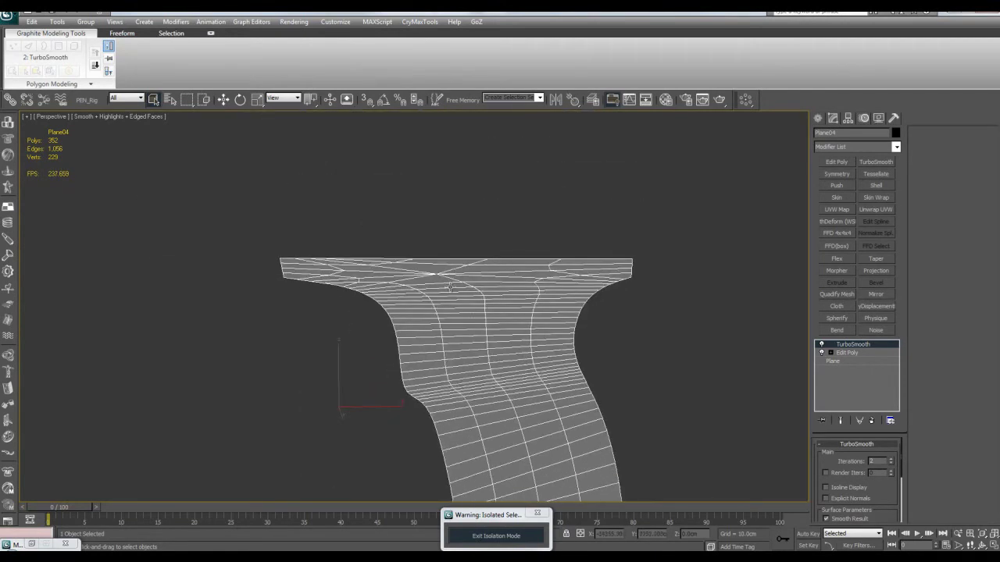
Add a second Edit Poly modifier beneath TurboSmooth and connect the top and bottom vertices near the top strip's front end.
click(862, 354)
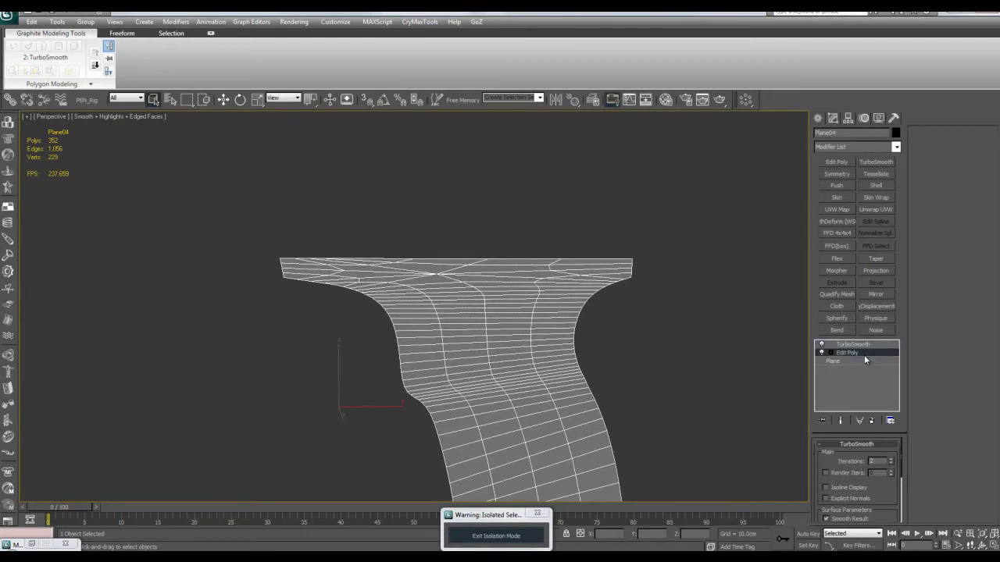
click(835, 161)
scroll(625, 235, up, 2)
key(1)
click(428, 287)
drag(398, 232, 457, 331)
key(ctrl+shift+e)
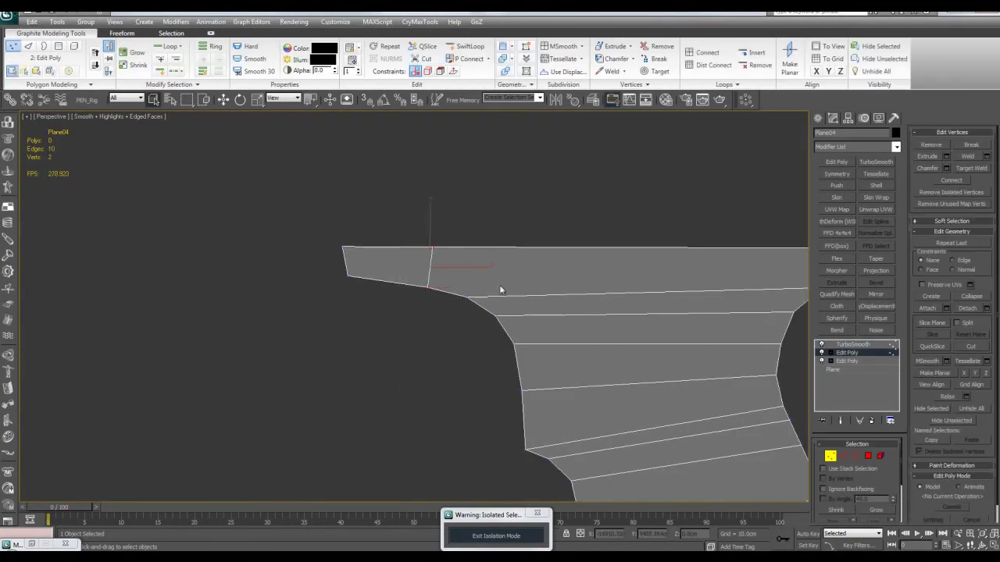
Cut two more roughly vertical edges across the top strip, from the front and back ends of its lower edge.
key(alt+c)
click(467, 296)
click(474, 248)
middle_drag(658, 268, 625, 267)
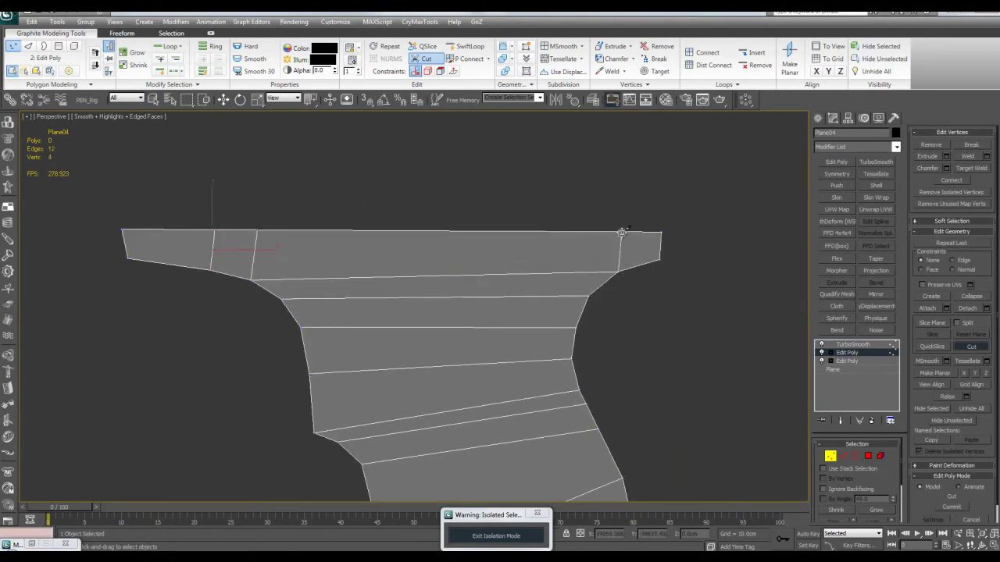
click(623, 232)
right_click(678, 309)
middle_drag(678, 347, 695, 302)
key(ctrl+q)
middle_drag(689, 336, 765, 309)
click(841, 420)
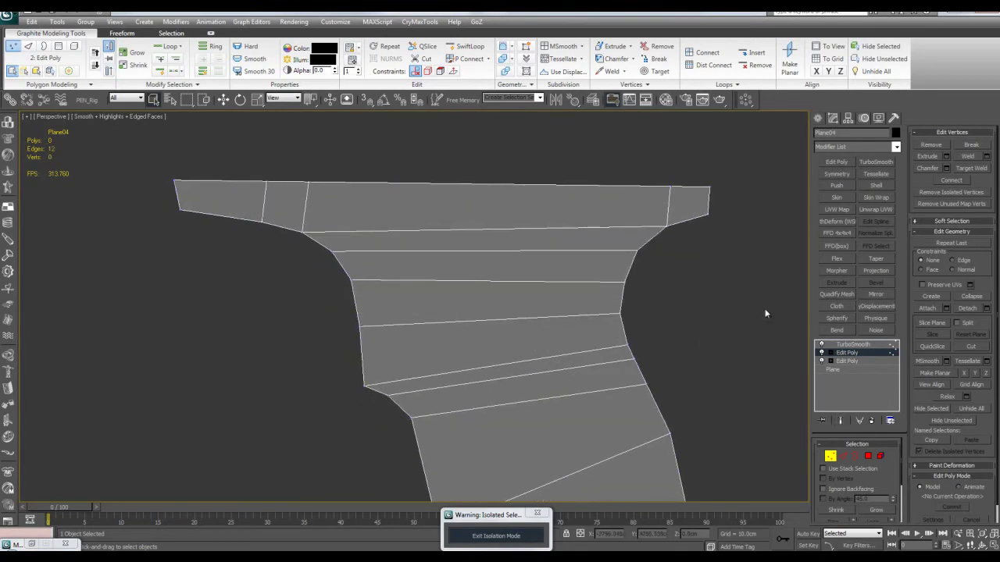
key(4)
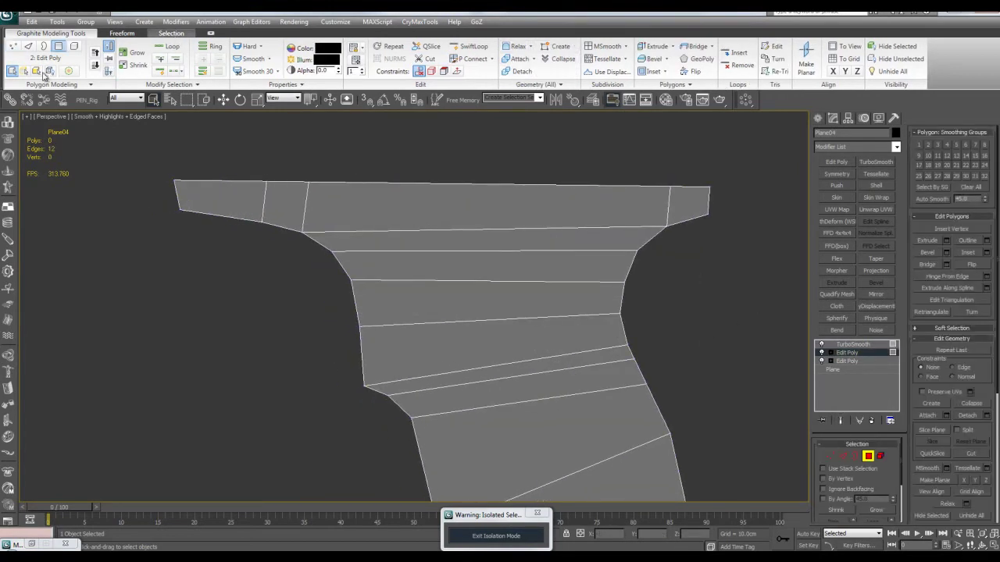
click(32, 73)
click(32, 74)
click(32, 73)
scroll(620, 331, down, 4)
middle_drag(621, 330, 588, 282)
key(4)
middle_drag(505, 275, 521, 296)
scroll(521, 254, up, 2)
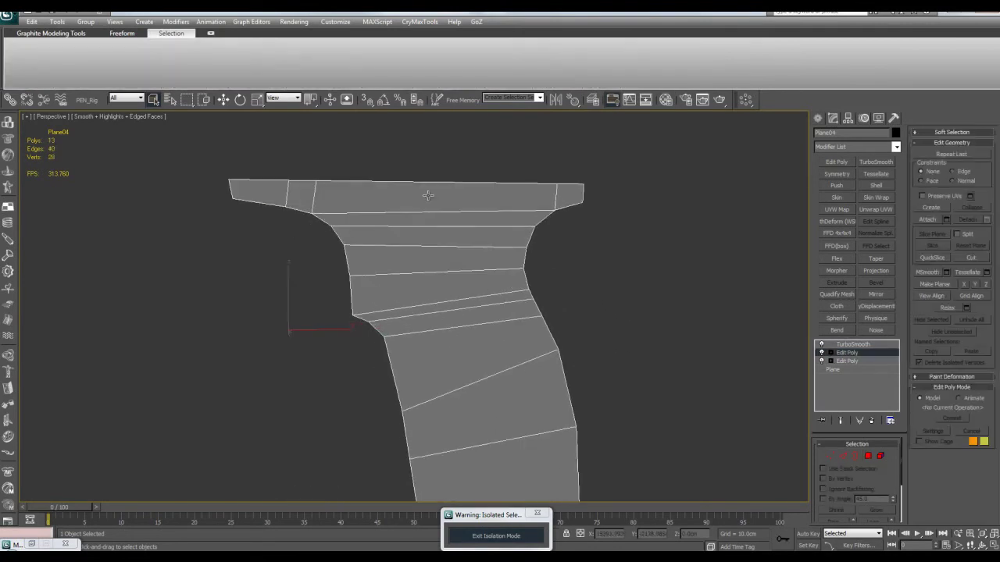
Exit isolation mode and compare the frame plane with the front and side reference images in perspective.
click(509, 541)
scroll(600, 370, down, 2)
alt+middle_drag(601, 371, 531, 340)
scroll(540, 336, up, 3)
key(alt+w)
middle_drag(571, 165, 579, 169)
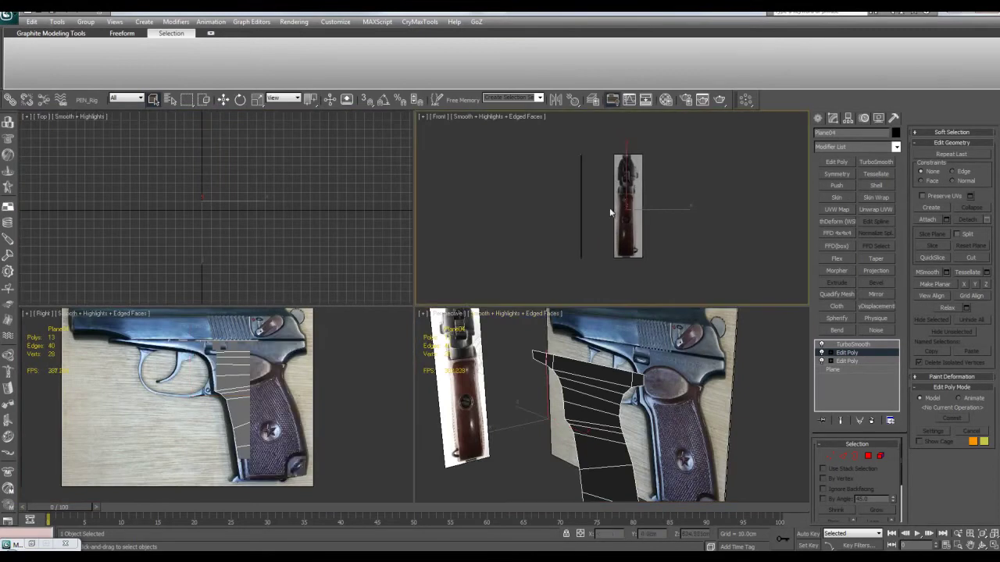
middle_drag(227, 332, 234, 357)
key(alt+w)
alt+middle_drag(634, 390, 603, 395)
Delete the TurboSmooth modifier from the frame plane.
click(859, 345)
right_click(859, 346)
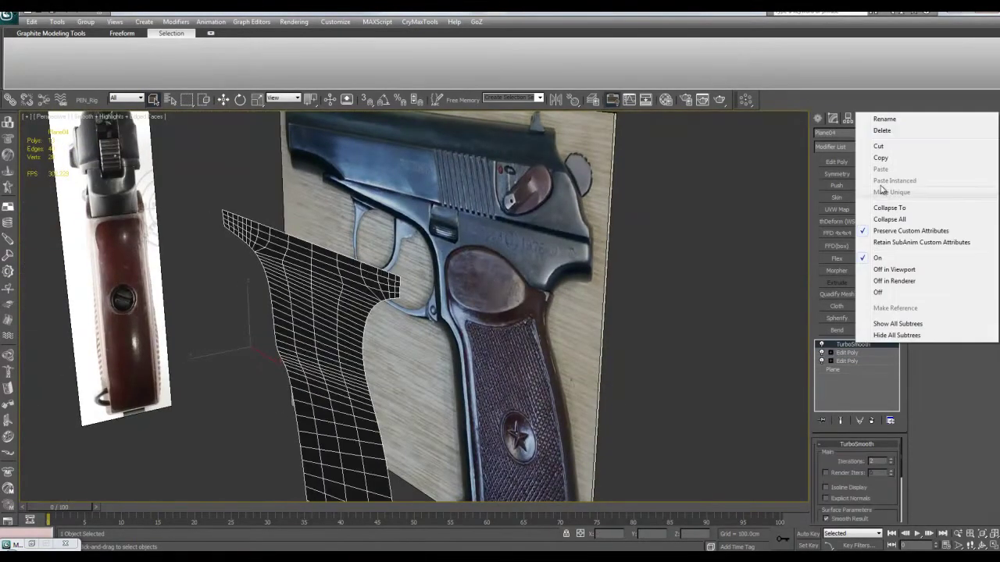
click(877, 131)
Reset the frame plane's transform with Reset XForm.
click(893, 119)
click(856, 246)
click(856, 316)
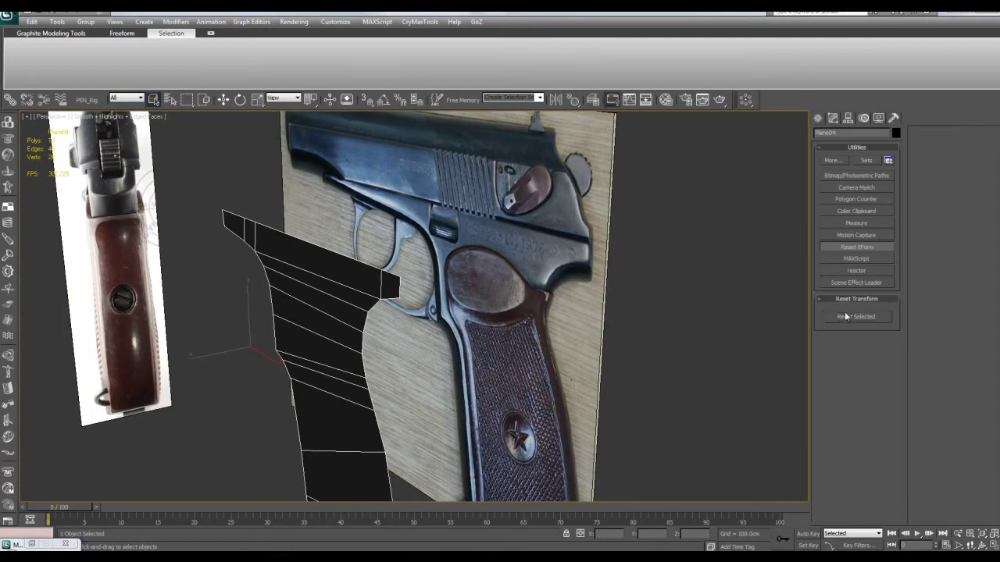
Add an Edit Poly modifier above XForm and collapse the stack into an Editable Poly.
click(834, 119)
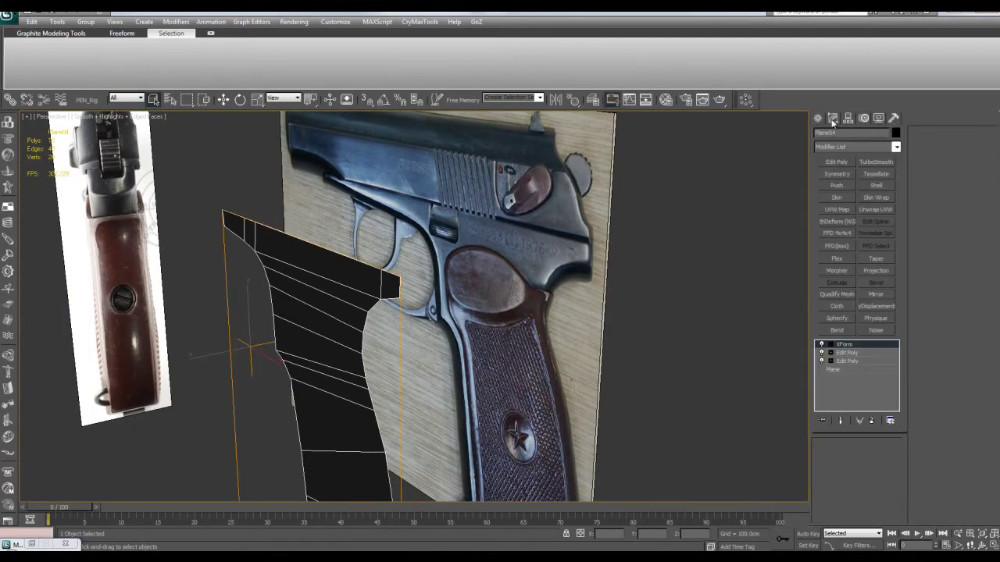
click(835, 162)
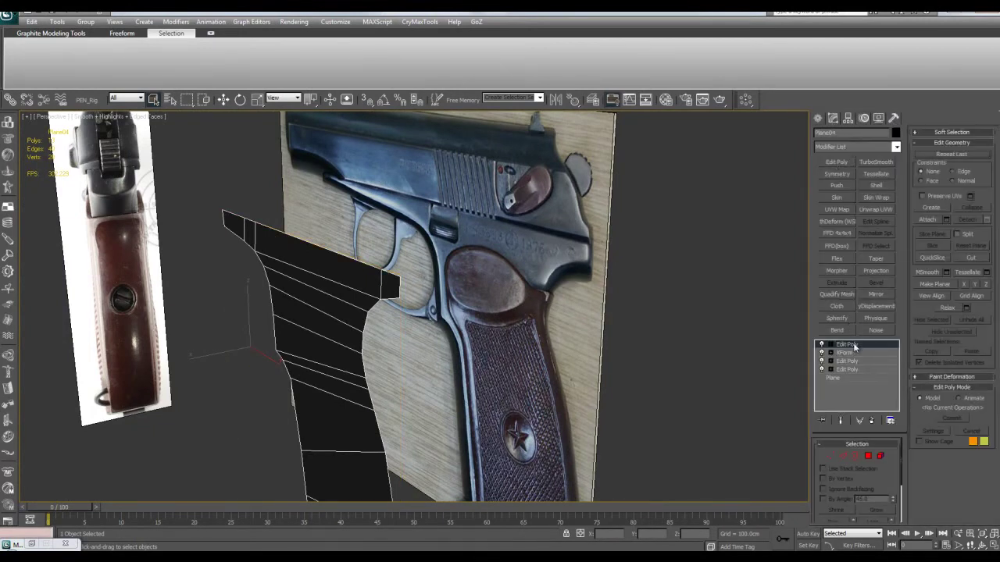
right_click(855, 345)
click(877, 209)
Maximize the front viewport, switch it to the Back view and center the grip's rear reference image.
alt+middle_drag(546, 297, 538, 261)
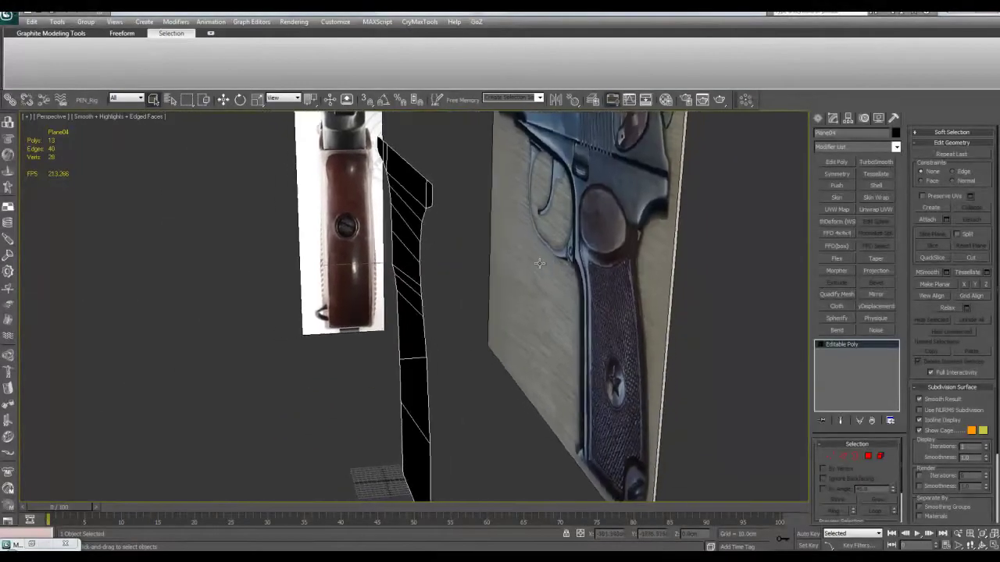
key(alt+w)
key(alt+w)
scroll(512, 220, up, 5)
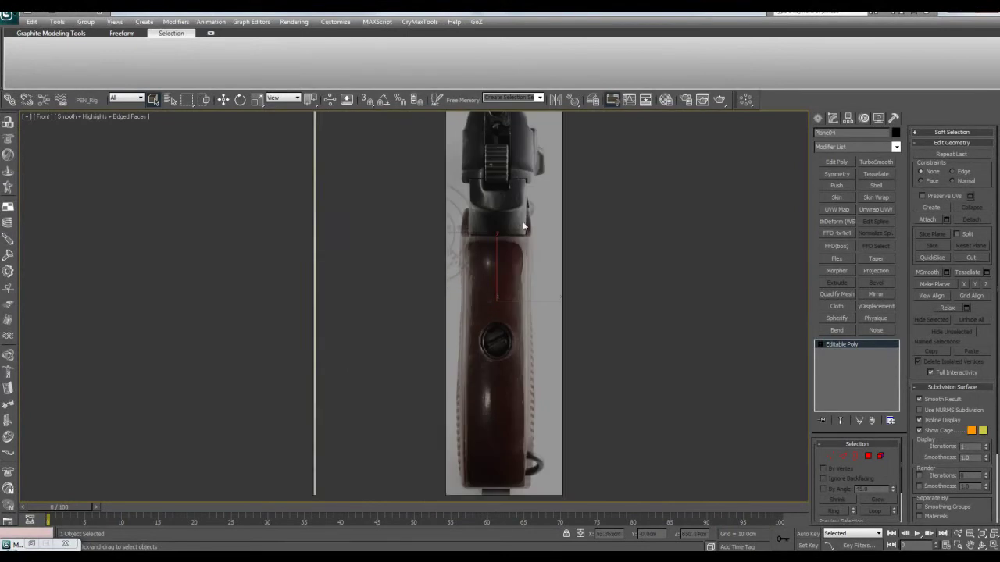
middle_drag(524, 229, 520, 217)
key(w)
key(e)
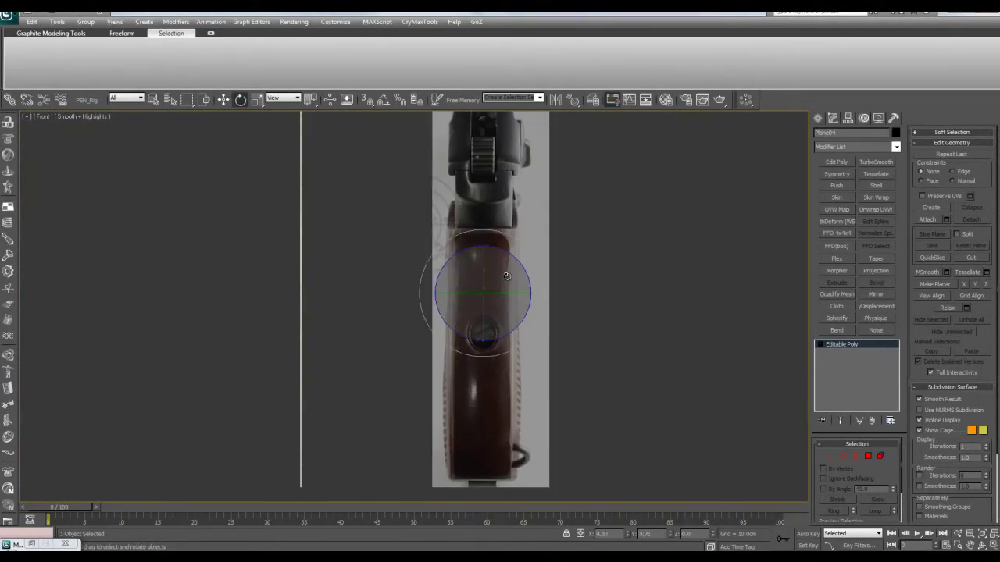
click(43, 115)
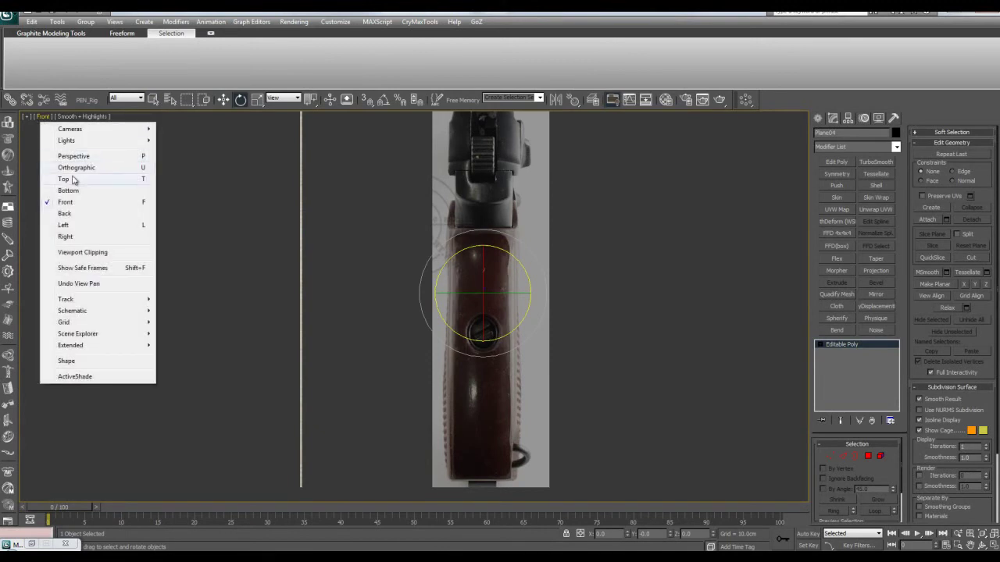
click(78, 213)
key(w)
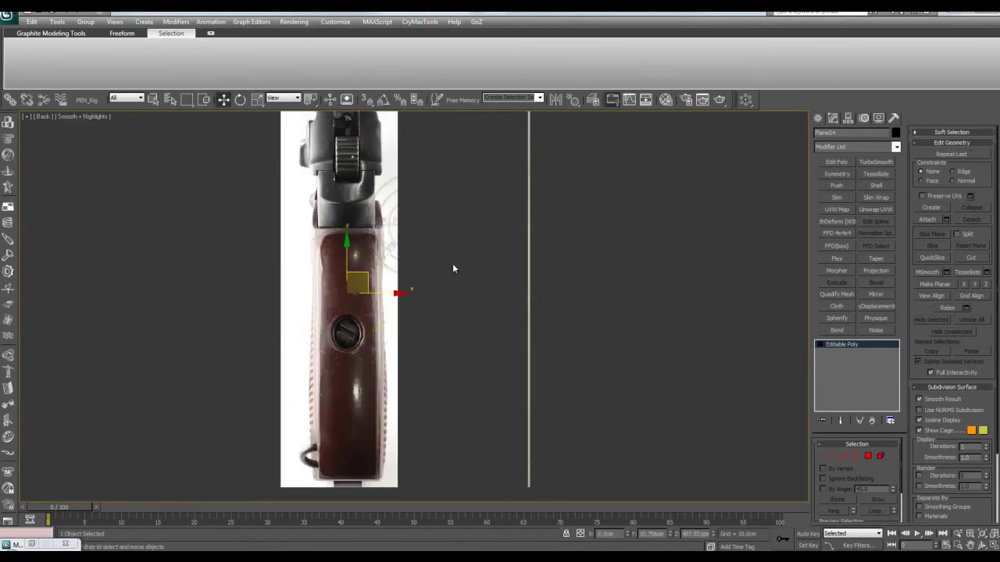
middle_drag(341, 266, 408, 264)
key(e)
drag(413, 272, 434, 284)
key(ctrl+z)
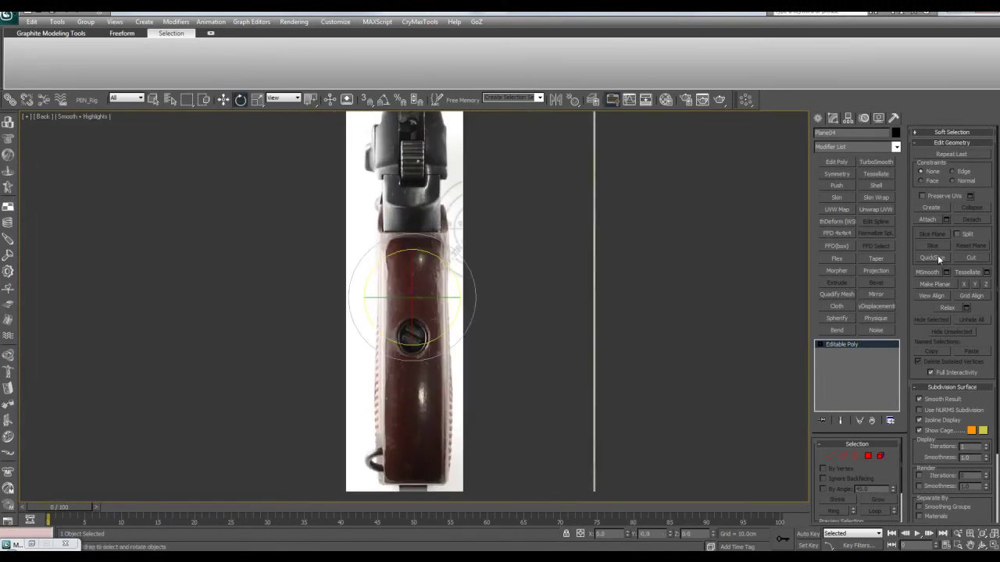
Apply a Shell modifier to the frame plane and display edged faces in the Back view.
click(877, 185)
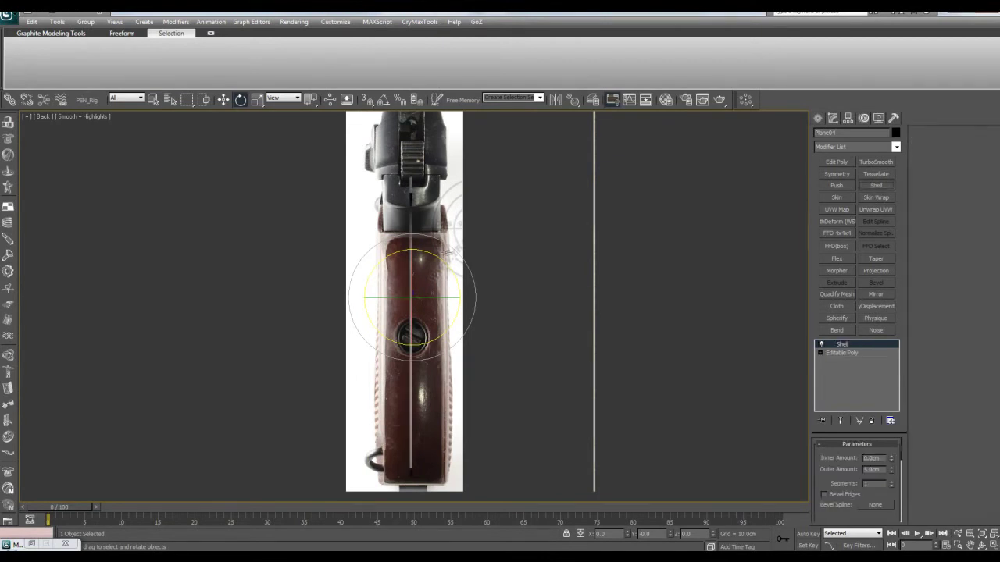
scroll(550, 250, up, 2)
key(F4)
middle_drag(550, 250, 554, 250)
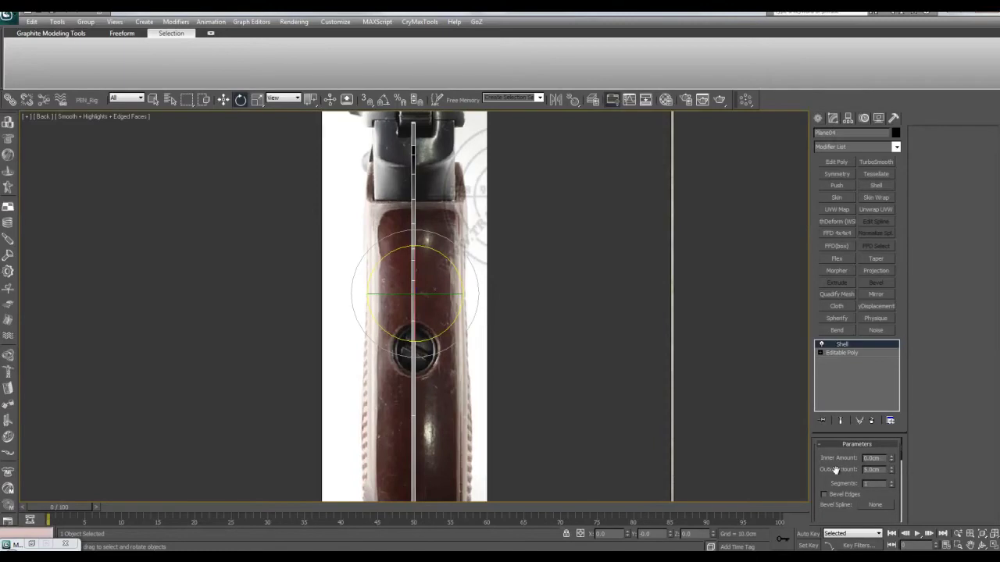
Set the Shell's Outer Amount to about 59 cm so the half thickness reaches the frame's edge in the rear reference.
drag(891, 469, 634, 290)
middle_drag(505, 188, 587, 322)
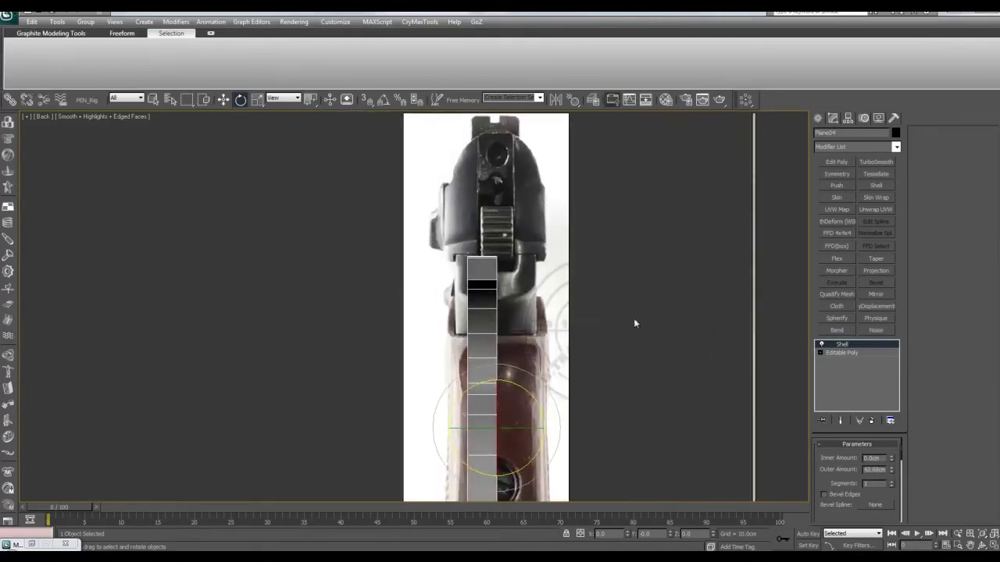
scroll(484, 328, up, 2)
middle_drag(606, 367, 598, 318)
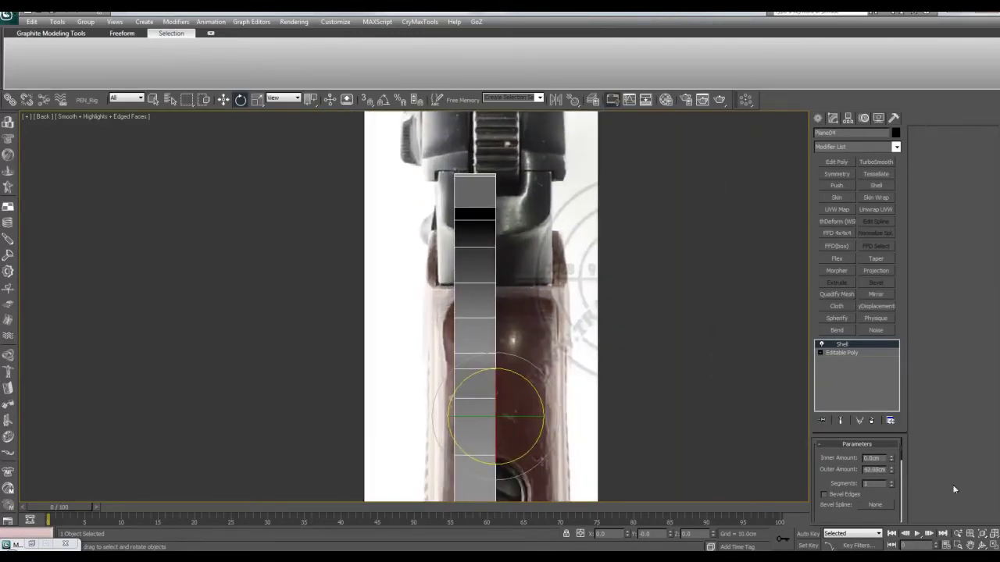
drag(894, 474, 902, 145)
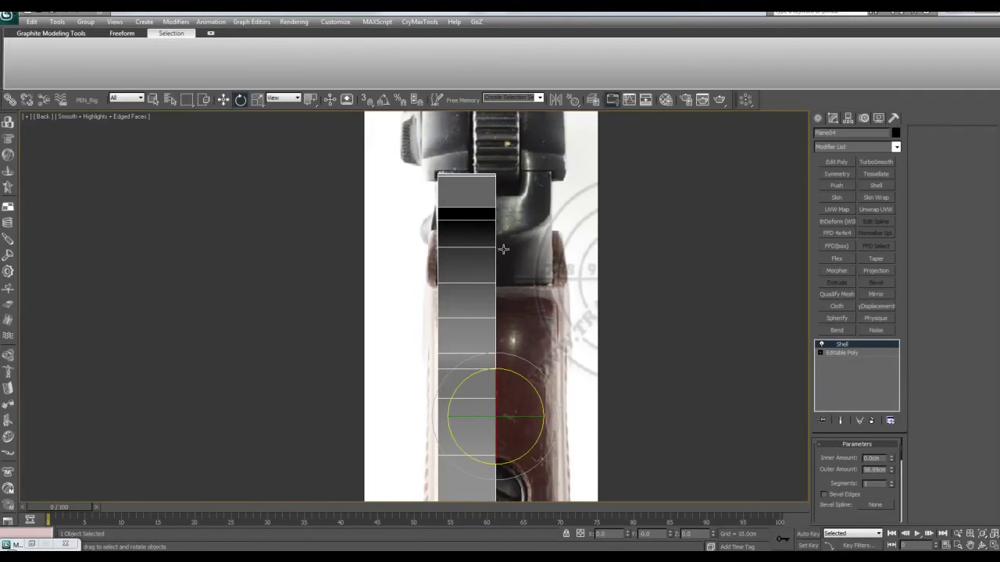
key(alt+w)
key(alt+w)
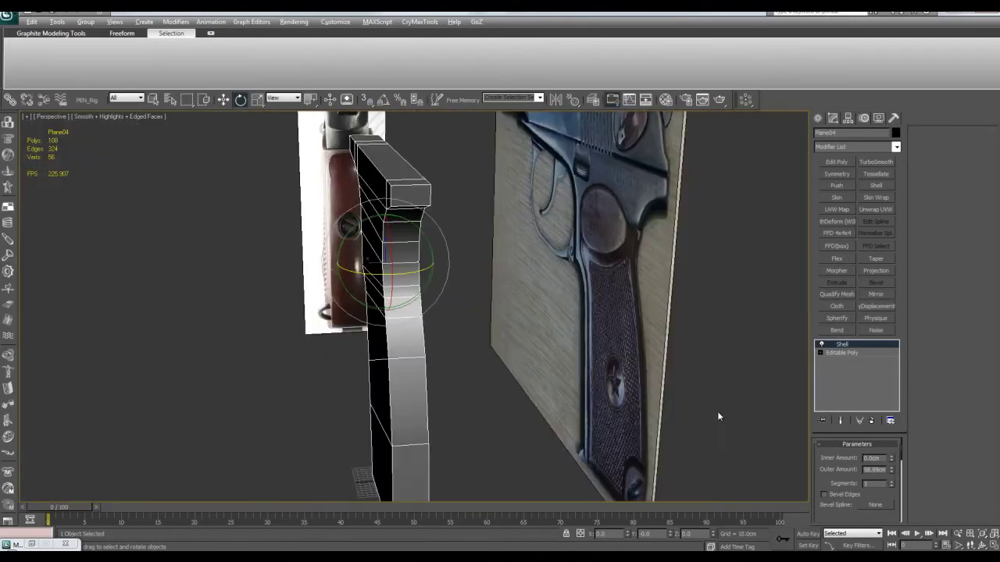
Add an Edit Poly modifier above Shell and delete the inner side polygons along the frame's center plane.
click(836, 162)
alt+middle_drag(783, 179, 509, 170)
drag(508, 170, 409, 452)
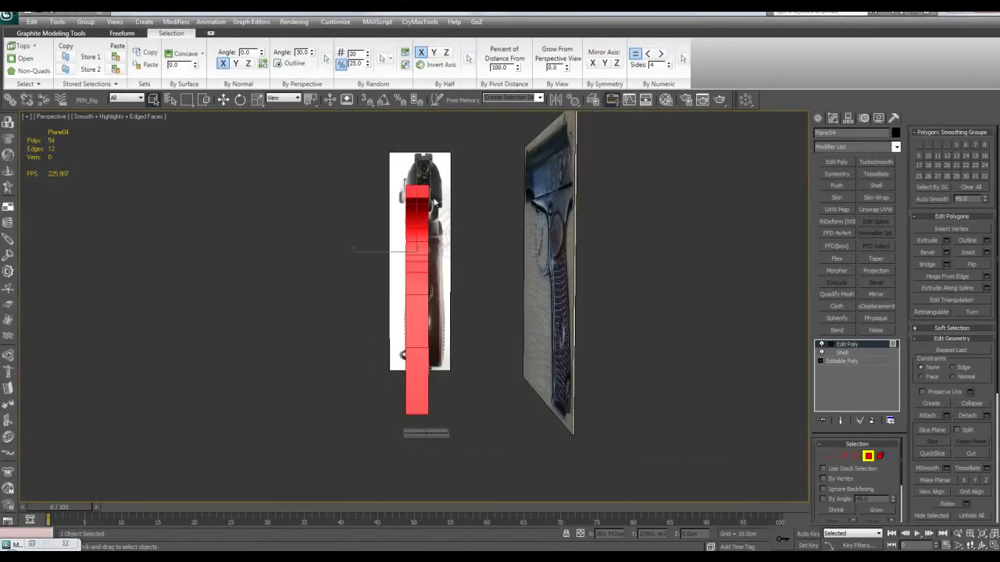
drag(371, 218, 413, 475)
alt+middle_drag(413, 475, 490, 354)
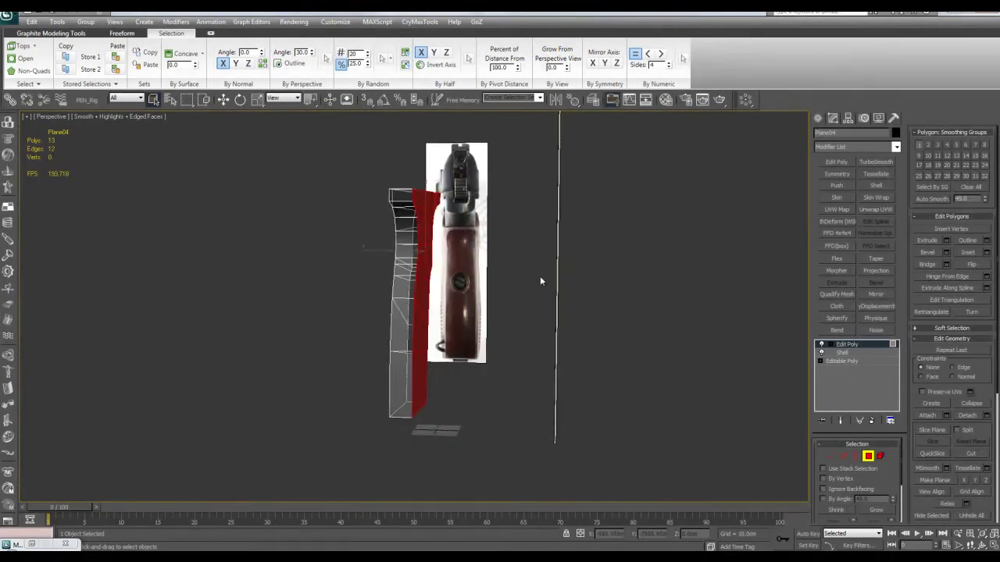
key(Delete)
scroll(538, 277, up, 3)
key(ctrl+z)
middle_drag(561, 275, 555, 278)
Clear the smoothing groups on all polygons and mirror the half with Symmetry on X, using a 0.01 cm weld threshold.
key(ctrl+a)
click(965, 189)
key(4)
scroll(704, 259, up, 3)
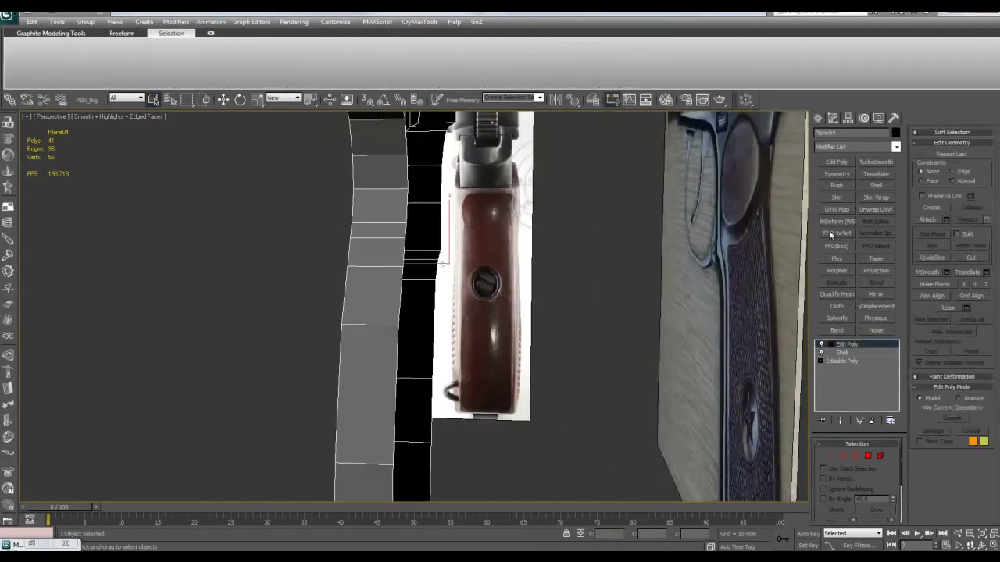
click(838, 173)
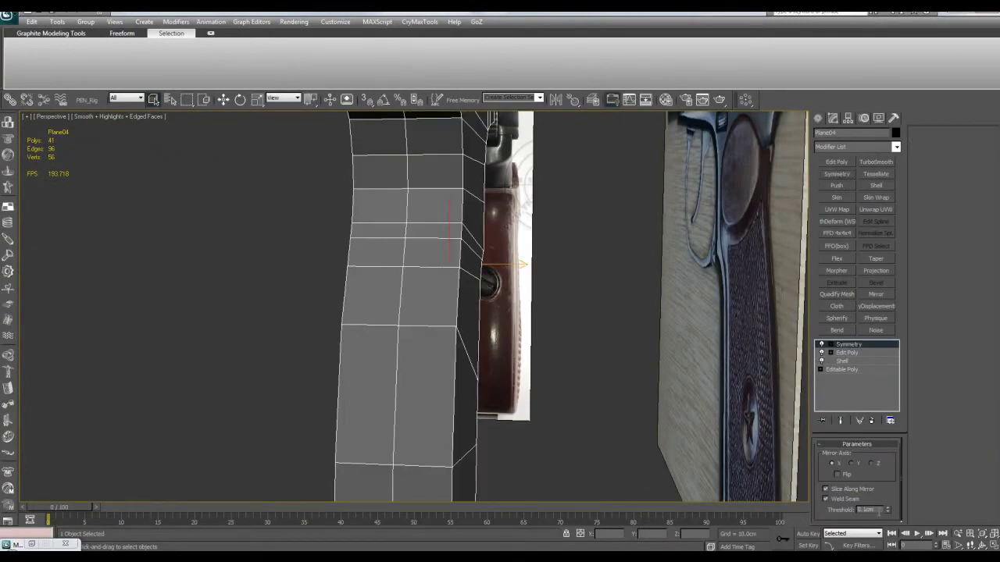
middle_drag(587, 317, 511, 306)
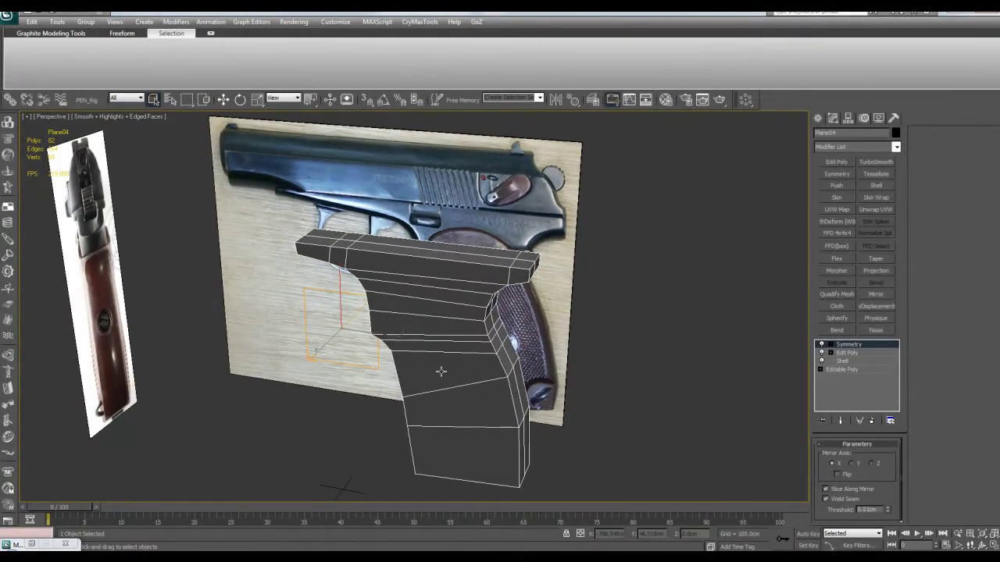
Examine the mirrored frame and grip from several angles against the side and rear references.
alt+middle_drag(461, 276, 511, 272)
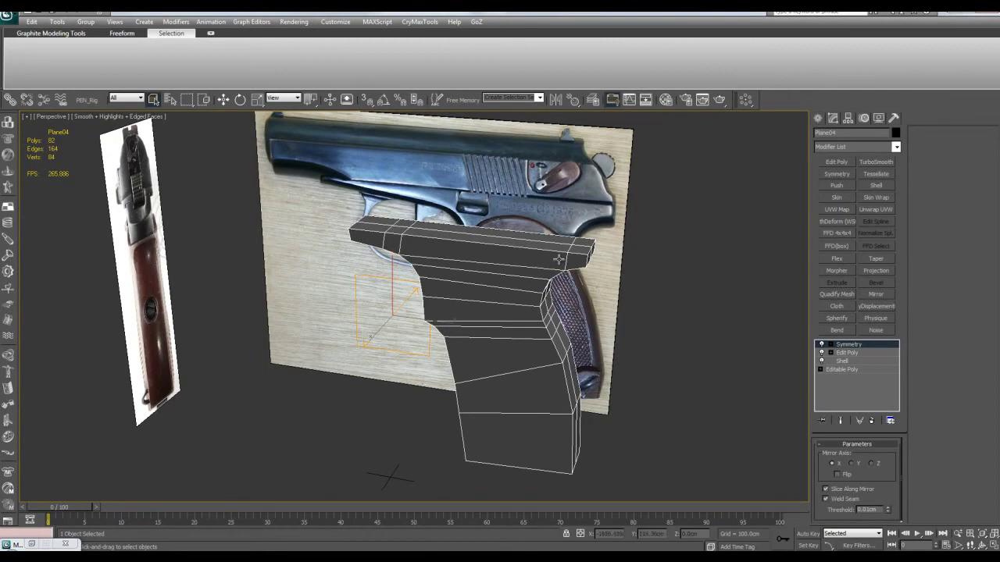
alt+middle_drag(560, 260, 588, 271)
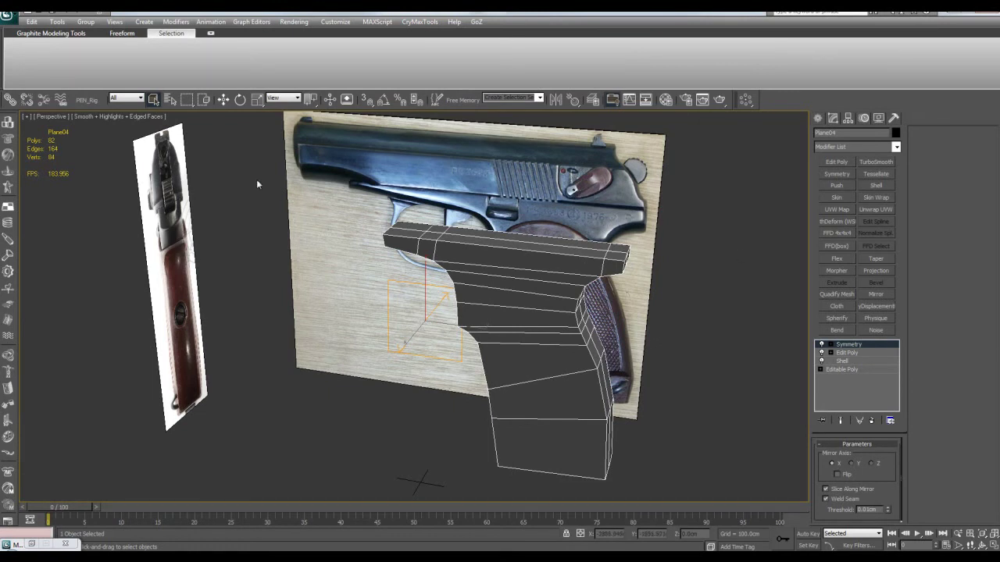
alt+middle_drag(509, 278, 528, 268)
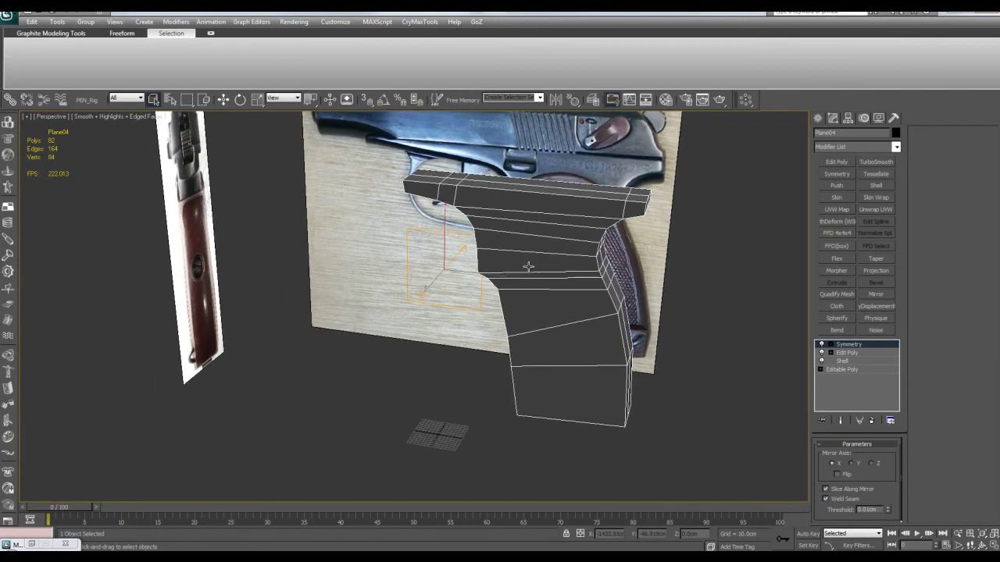
key(r)
drag(453, 260, 580, 295)
key(q)
scroll(688, 300, up, 3)
scroll(677, 306, down, 6)
alt+middle_drag(675, 308, 663, 279)
scroll(654, 288, up, 3)
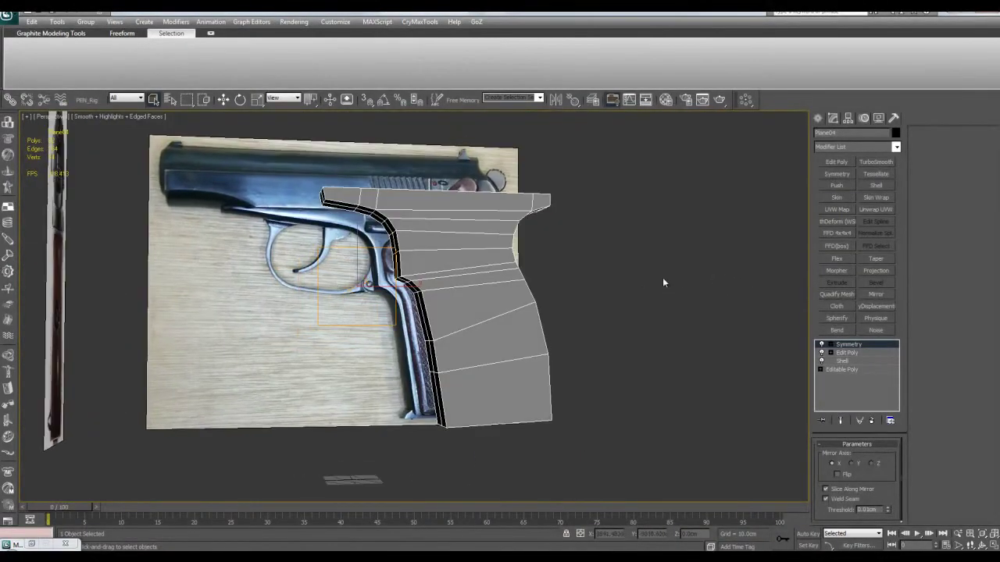
Insert an Edit Poly modifier below Symmetry, make the mesh see-through and select only the front centerline edges.
click(841, 355)
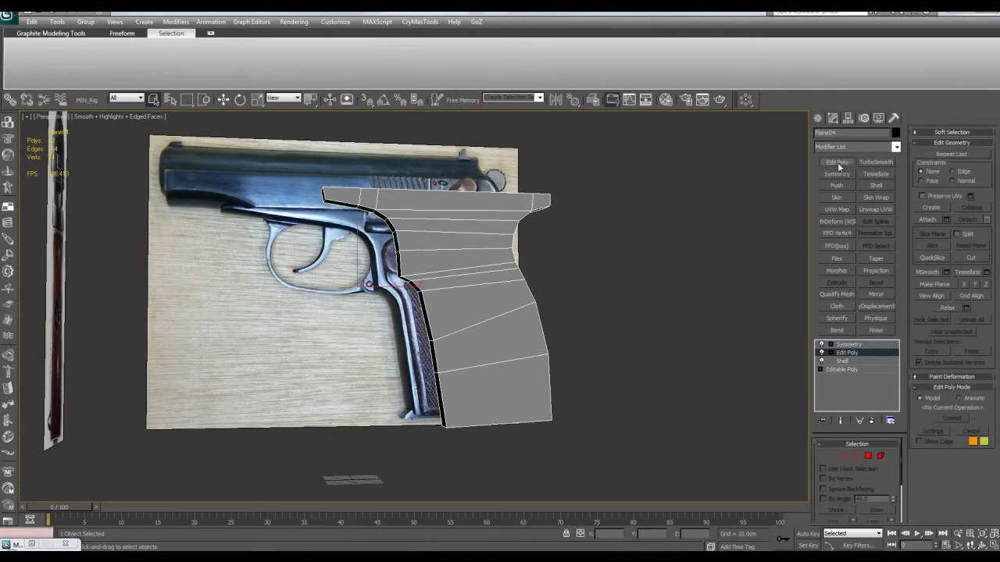
scroll(500, 295, up, 3)
double_click(503, 301)
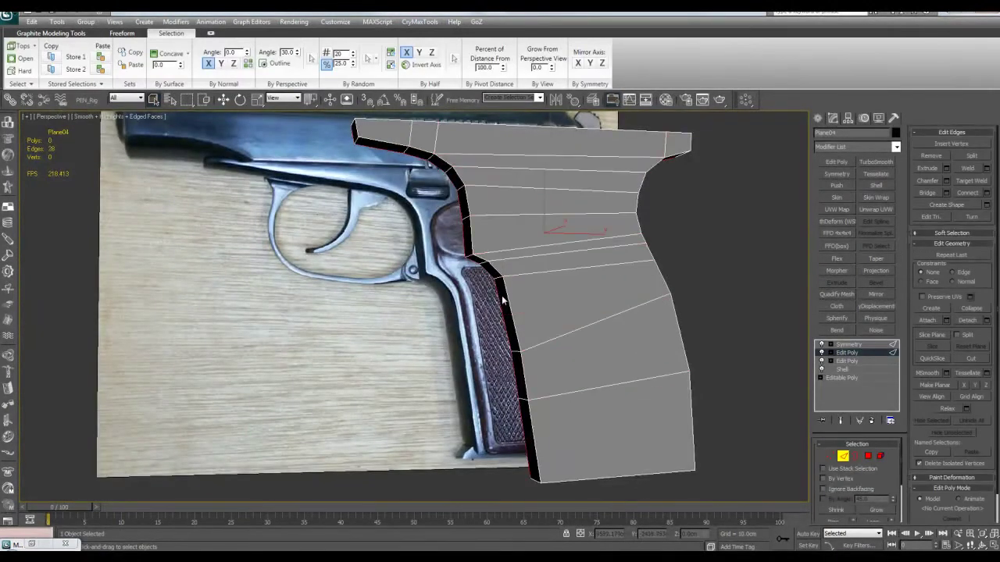
key(alt+x)
alt+middle_drag(580, 325, 559, 330)
scroll(560, 328, down, 3)
alt+drag(541, 180, 715, 486)
scroll(348, 205, up, 2)
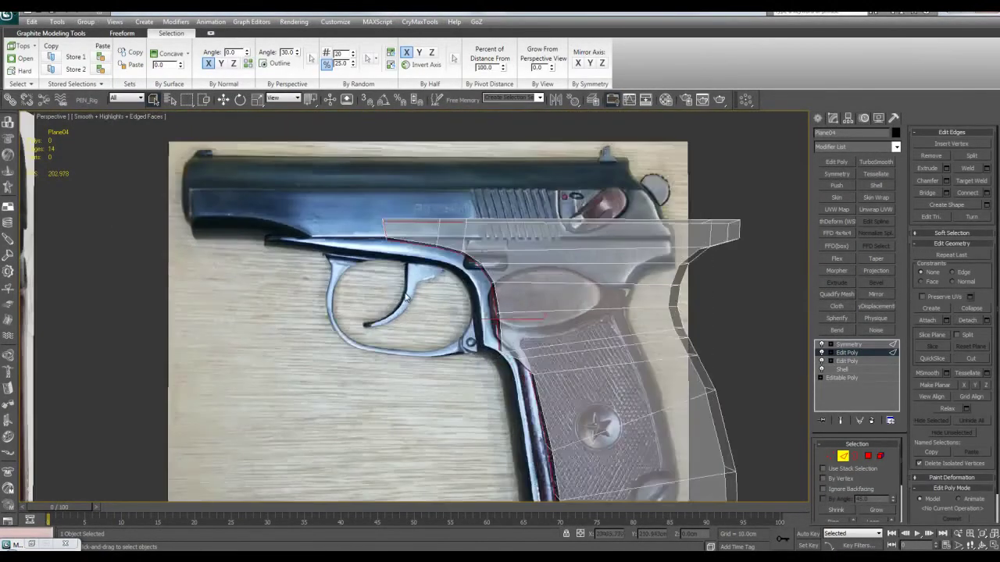
Move the selected front centerline edges outward in the Right view to start rounding the frame's front.
alt+middle_drag(502, 268, 522, 234)
key(alt+w)
right_click(596, 254)
right_click(259, 363)
key(alt+w)
middle_drag(361, 299, 405, 262)
scroll(405, 262, up, 2)
key(w)
middle_drag(542, 301, 511, 251)
shift+drag(473, 216, 465, 226)
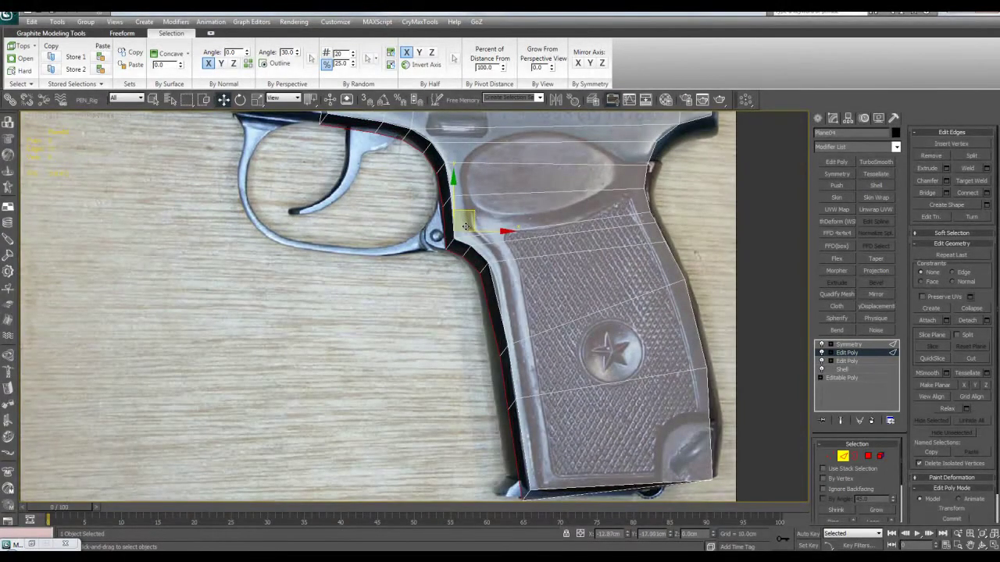
Deselect the upper centerline edges and move the lower front grip edges to follow the side reference.
middle_drag(444, 214, 441, 253)
key(q)
drag(279, 139, 450, 267)
middle_drag(459, 296, 446, 270)
key(w)
key(q)
alt+click(451, 281)
middle_drag(526, 361, 522, 313)
key(w)
drag(504, 328, 500, 305)
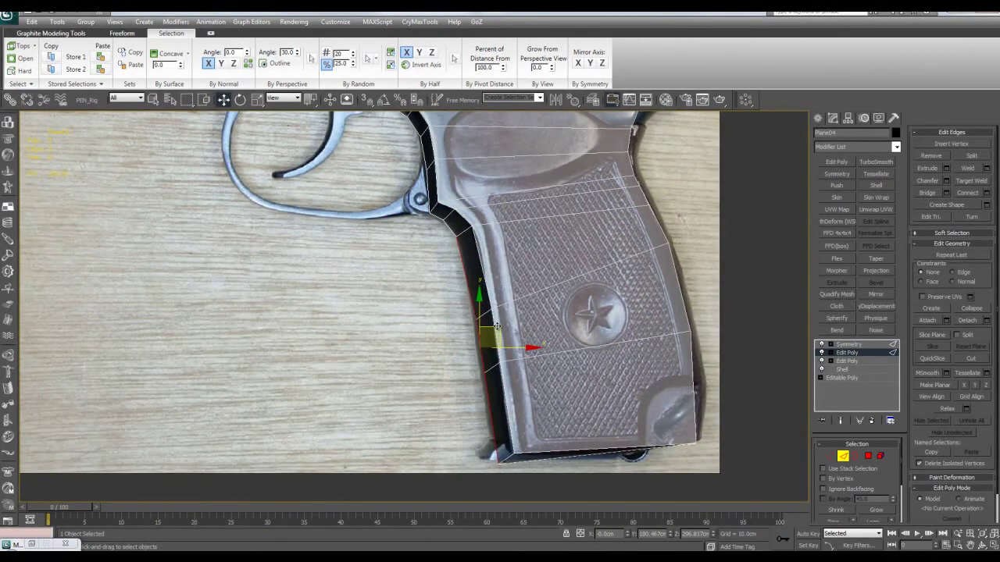
Adjust the lower front centerline vertices to match the grip's front strap and bottom corner in the reference.
click(830, 457)
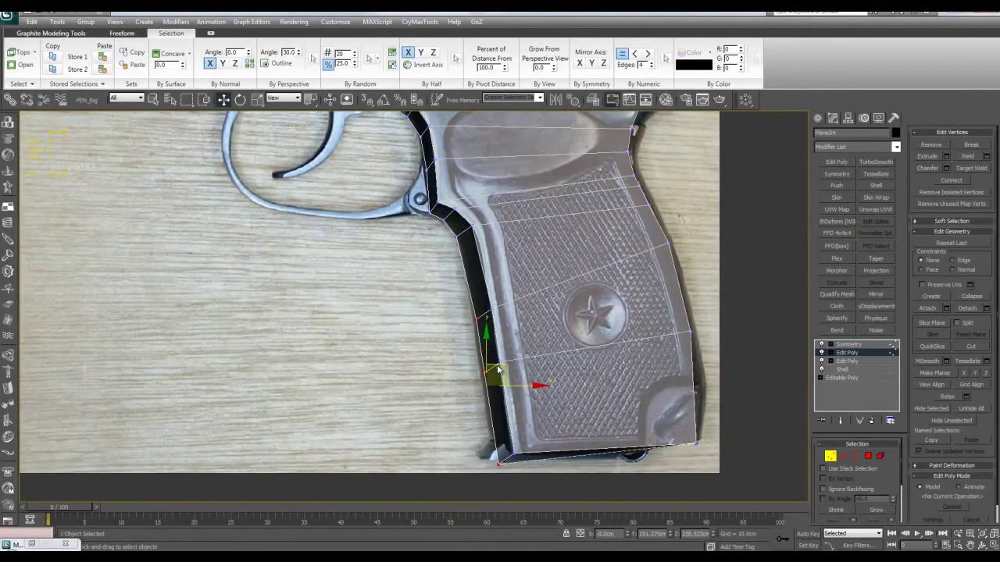
drag(504, 363, 501, 362)
middle_drag(501, 362, 502, 324)
key(q)
click(529, 431)
key(w)
click(496, 419)
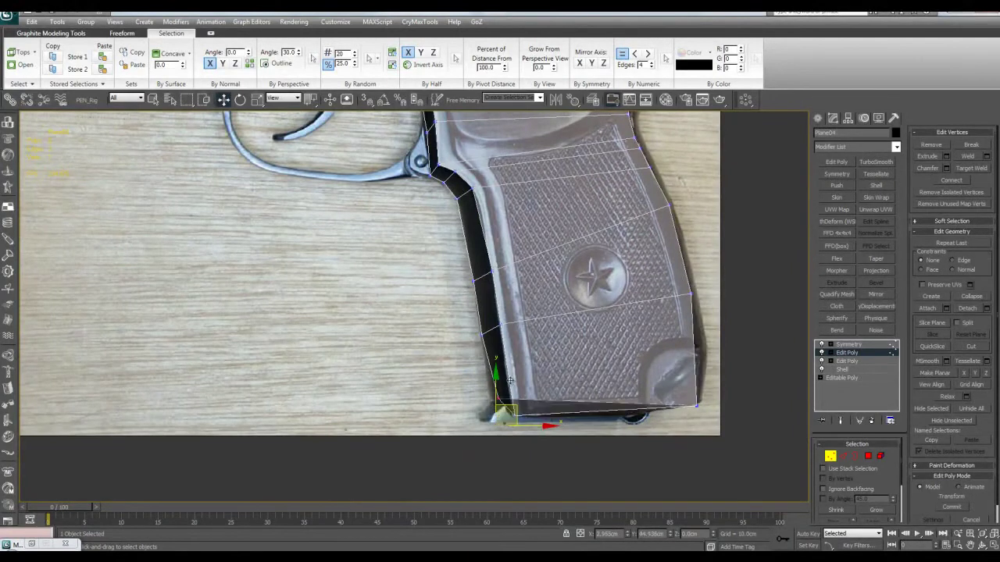
drag(511, 396, 507, 393)
key(q)
click(497, 348)
Move the centerline vertices on the curve behind the trigger to follow the trigger guard opening.
middle_drag(561, 238, 640, 399)
scroll(613, 295, up, 2)
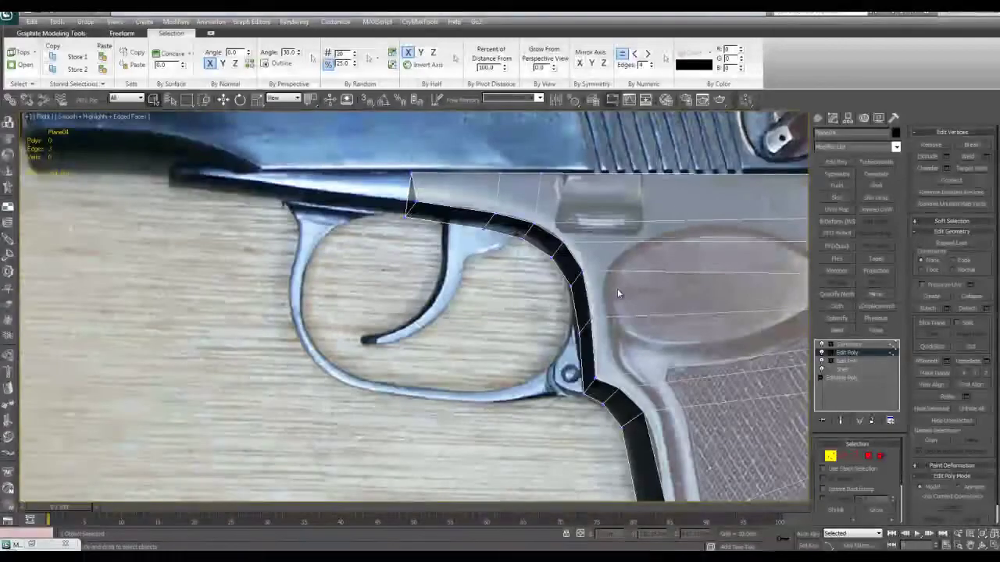
key(w)
drag(500, 220, 579, 248)
click(521, 247)
click(523, 238)
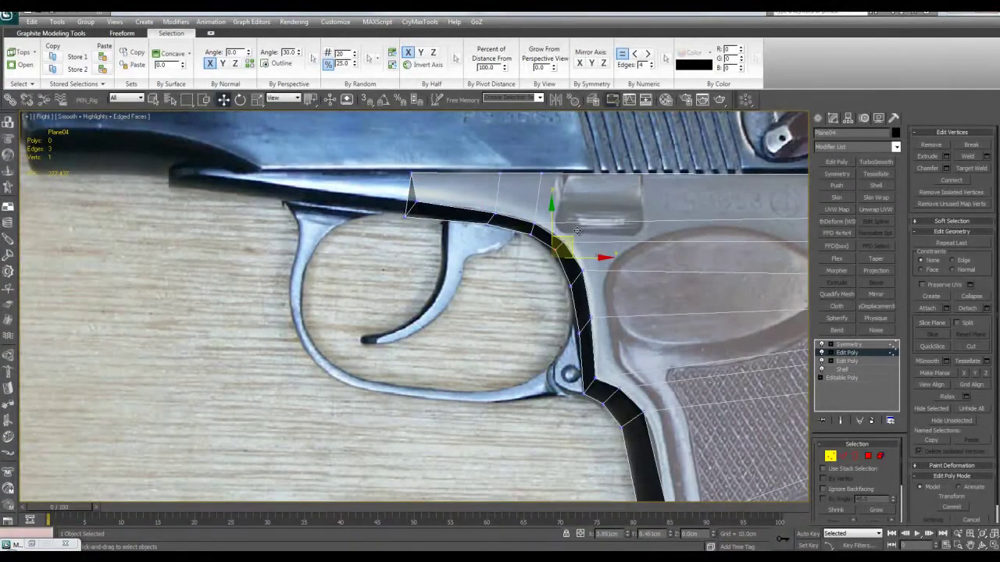
key(q)
click(565, 287)
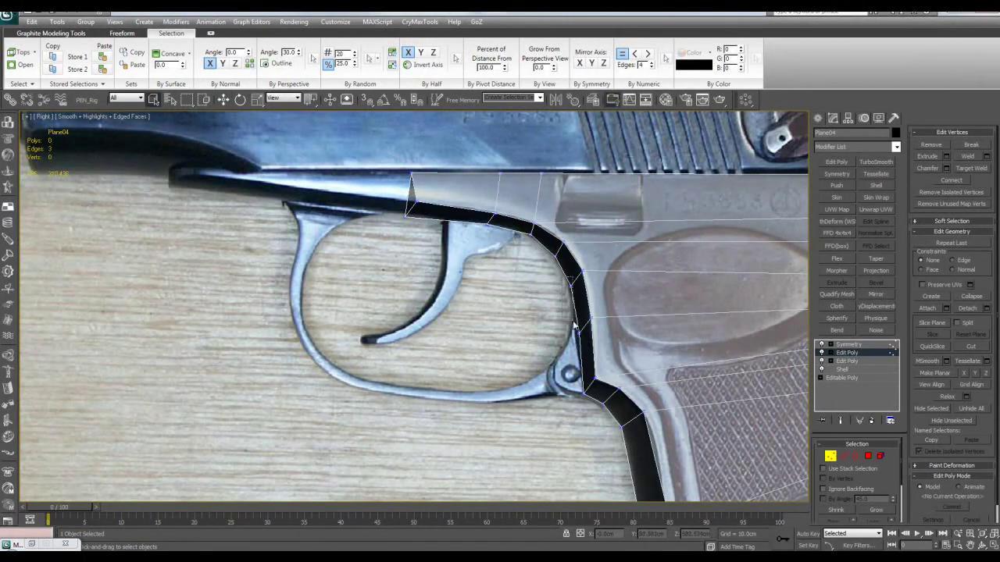
Adjust the remaining centerline vertices behind the trigger and at the frame's front end to match the reference.
drag(582, 350, 592, 286)
key(w)
key(q)
middle_drag(426, 201, 441, 246)
key(w)
drag(407, 249, 453, 243)
key(w)
drag(409, 235, 439, 282)
drag(450, 237, 445, 235)
scroll(477, 268, down, 3)
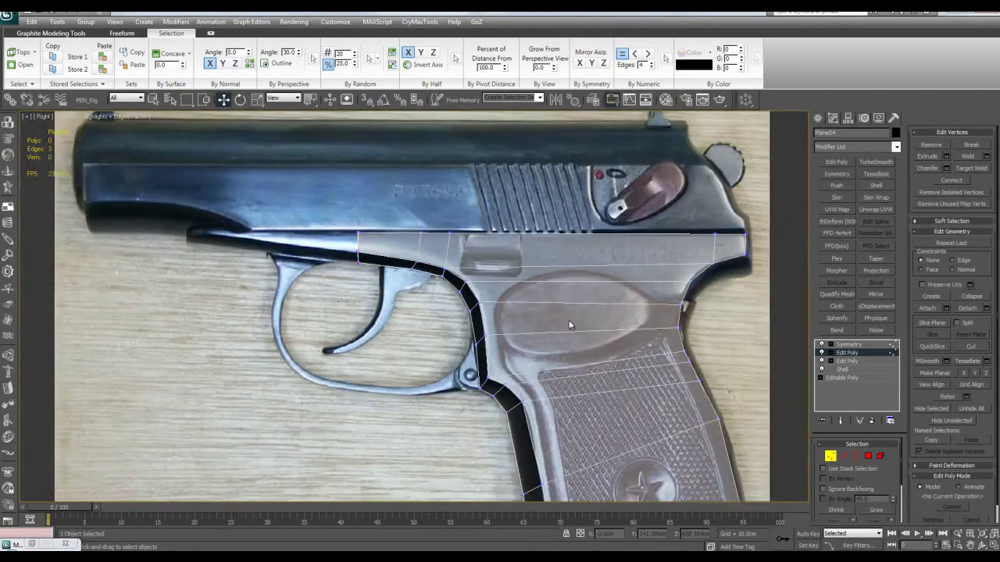
Select the centerline vertices under the frame's rear tang and move them outward to round its underside.
middle_drag(742, 353, 603, 284)
middle_drag(603, 352, 593, 265)
middle_drag(592, 180, 576, 352)
scroll(575, 293, up, 2)
key(alt+w)
alt+middle_drag(731, 391, 645, 373)
scroll(670, 420, up, 3)
alt+middle_drag(697, 446, 654, 394)
alt+middle_drag(655, 351, 580, 362)
key(q)
drag(607, 381, 624, 359)
ctrl+drag(660, 329, 687, 352)
key(w)
middle_drag(273, 378, 270, 360)
scroll(281, 364, up, 3)
middle_drag(341, 400, 316, 380)
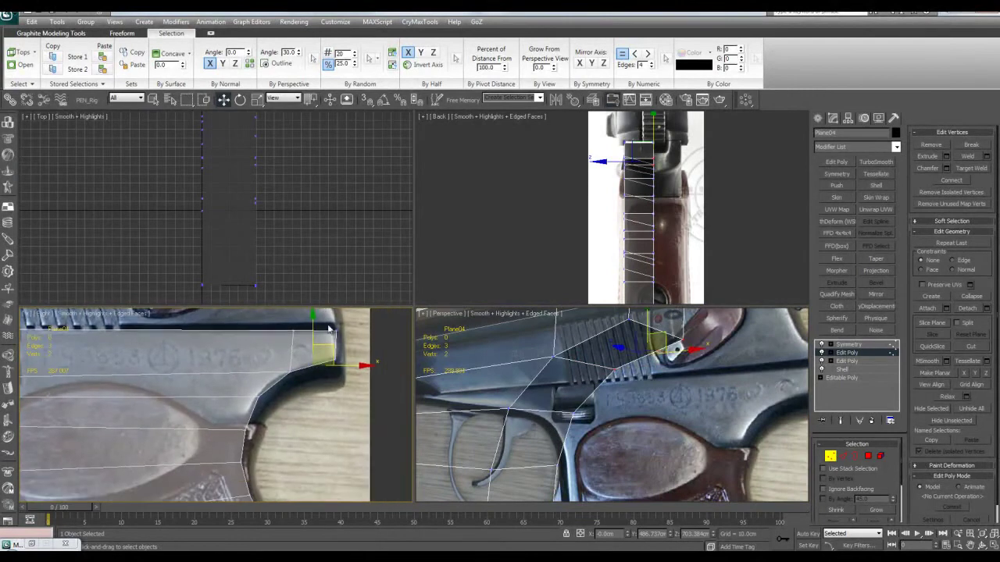
drag(312, 330, 345, 399)
click(364, 351)
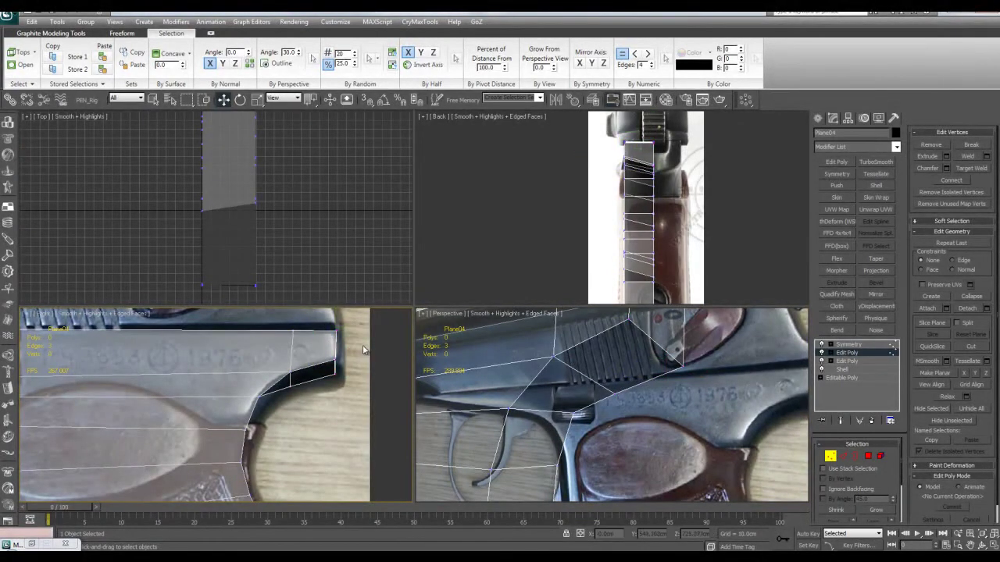
Move the tang's rear end vertices backward and reposition the centerline vertex in the curve beneath it.
drag(321, 325, 346, 396)
drag(365, 349, 372, 349)
click(581, 388)
alt+middle_drag(592, 401, 586, 397)
middle_drag(277, 382, 289, 349)
key(w)
drag(283, 356, 290, 366)
Shift the centerline vertices just below the tang backward to the upper back strap's outline.
middle_drag(549, 392, 549, 344)
key(q)
drag(545, 382, 578, 473)
middle_drag(292, 401, 290, 378)
key(w)
drag(283, 394, 290, 394)
key(q)
Move the centerline vertices along the grip's lower back strap rearward to round the grip's back.
click(617, 410)
alt+middle_drag(625, 410, 578, 396)
middle_drag(578, 395, 607, 412)
alt+middle_drag(669, 469, 616, 356)
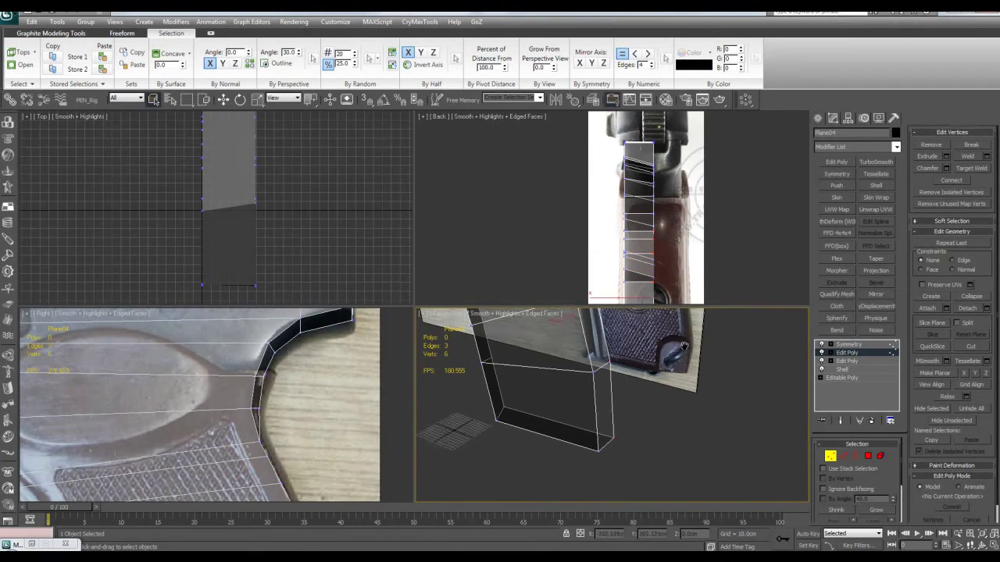
alt+middle_drag(681, 354, 669, 406)
key(w)
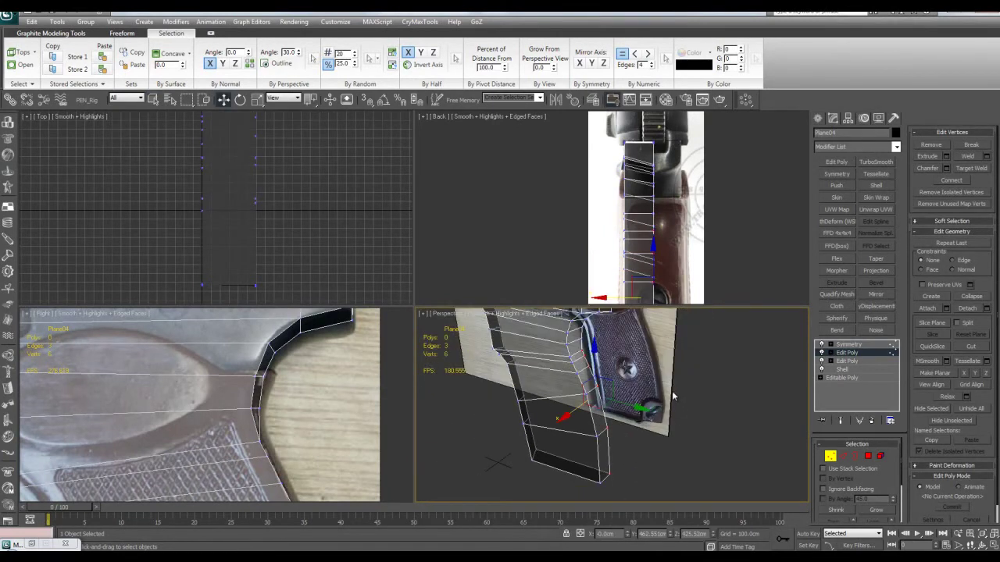
alt+middle_drag(608, 341, 657, 353)
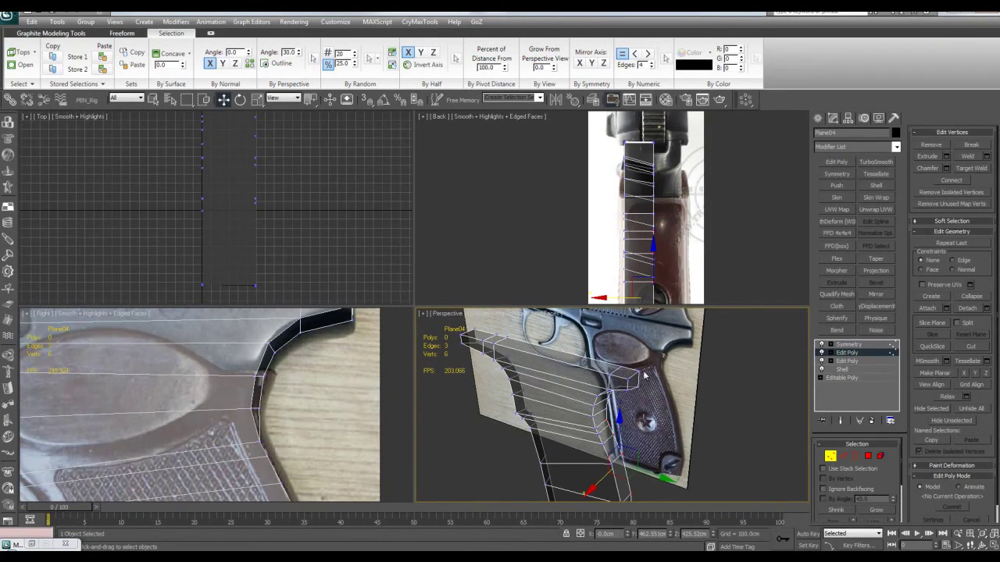
alt+middle_drag(649, 407, 628, 397)
click(623, 390)
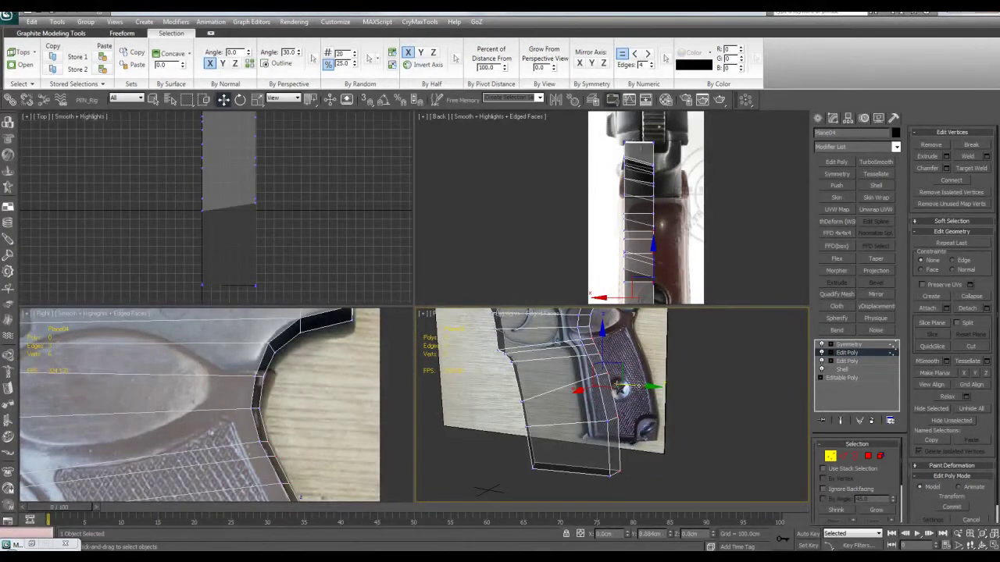
drag(638, 386, 644, 385)
Reposition the remaining upper back strap centerline vertex rearward and maximize the perspective view.
key(q)
click(262, 409)
key(w)
drag(292, 408, 298, 407)
click(663, 424)
key(q)
key(alt+w)
alt+middle_drag(565, 397, 678, 359)
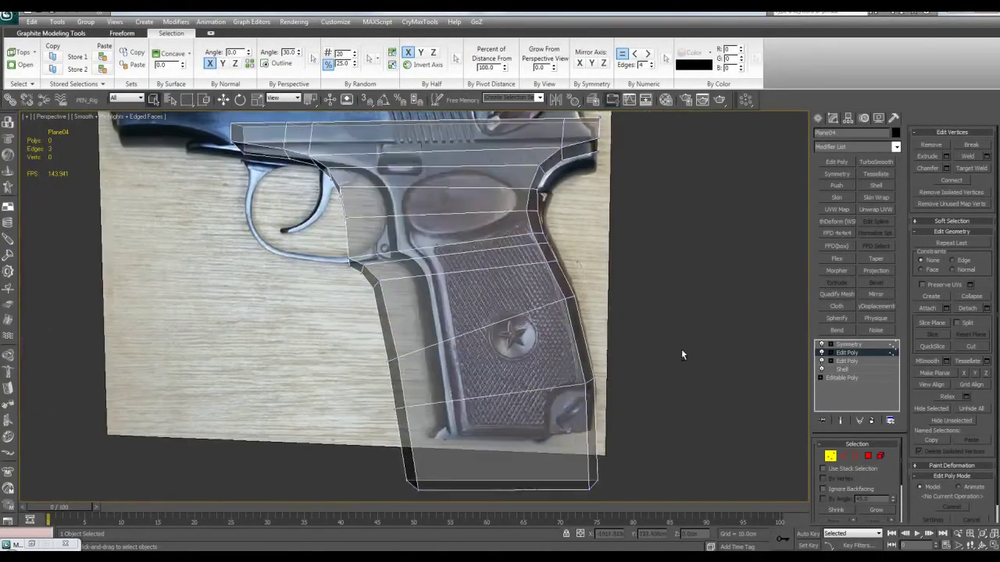
Add TurboSmooth above Symmetry with 3 iterations and Isoline Display on to preview the smoothed frame.
click(848, 344)
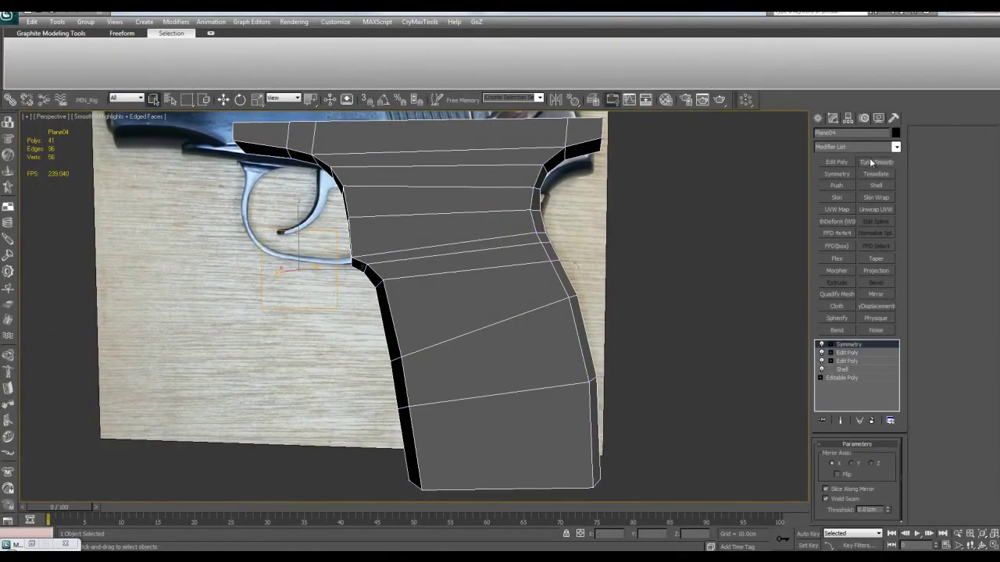
click(876, 162)
click(892, 460)
click(891, 459)
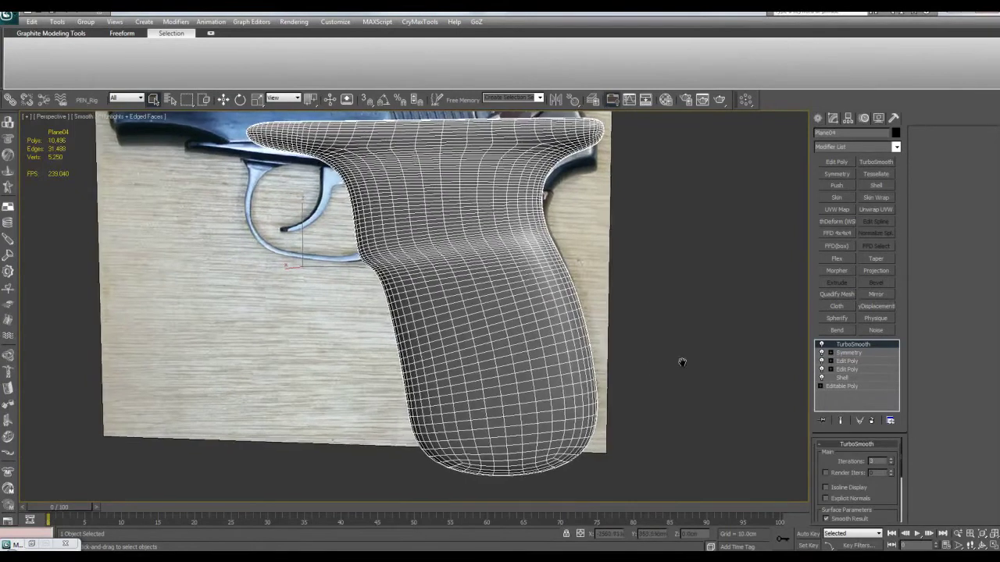
scroll(651, 361, up, 2)
key(7)
scroll(604, 402, down, 2)
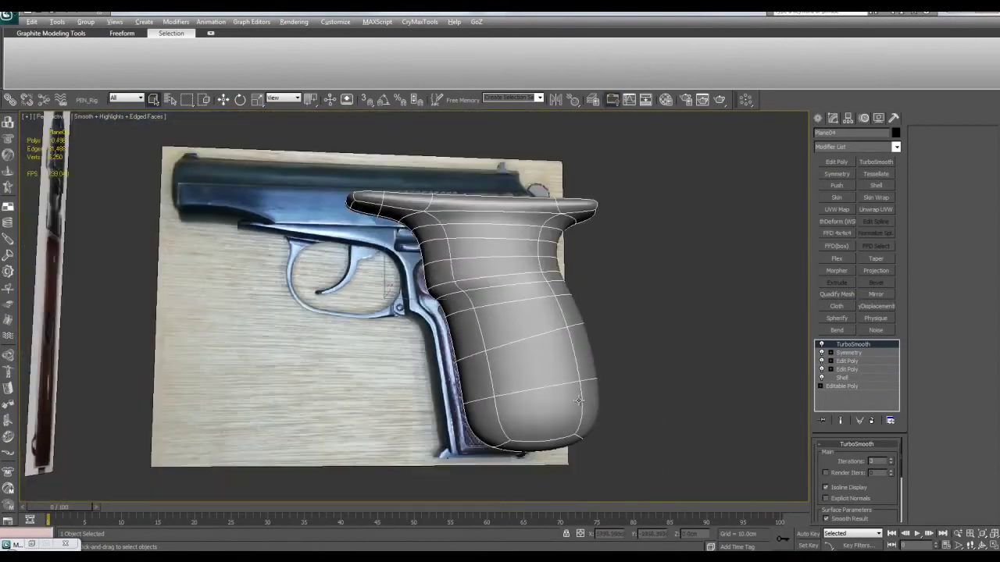
alt+middle_drag(599, 399, 581, 380)
scroll(581, 379, up, 2)
click(868, 362)
click(836, 162)
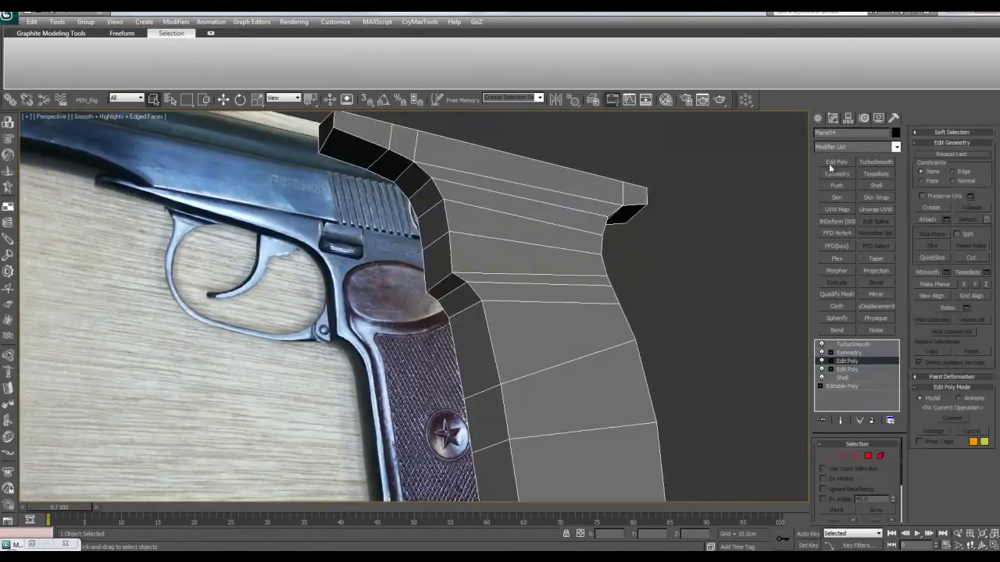
key(1)
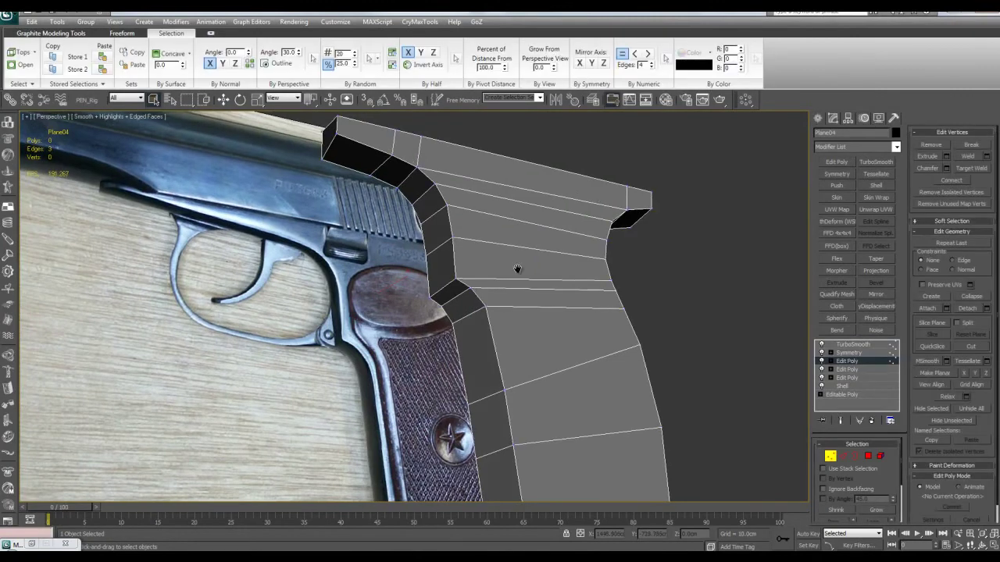
scroll(500, 273, up, 1)
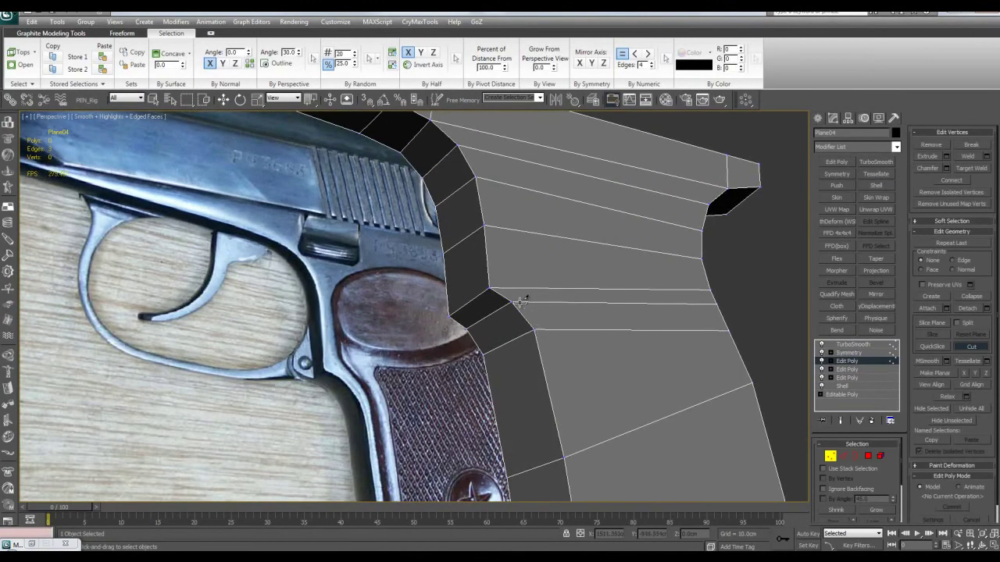
key(ctrl+z)
key(ctrl+z)
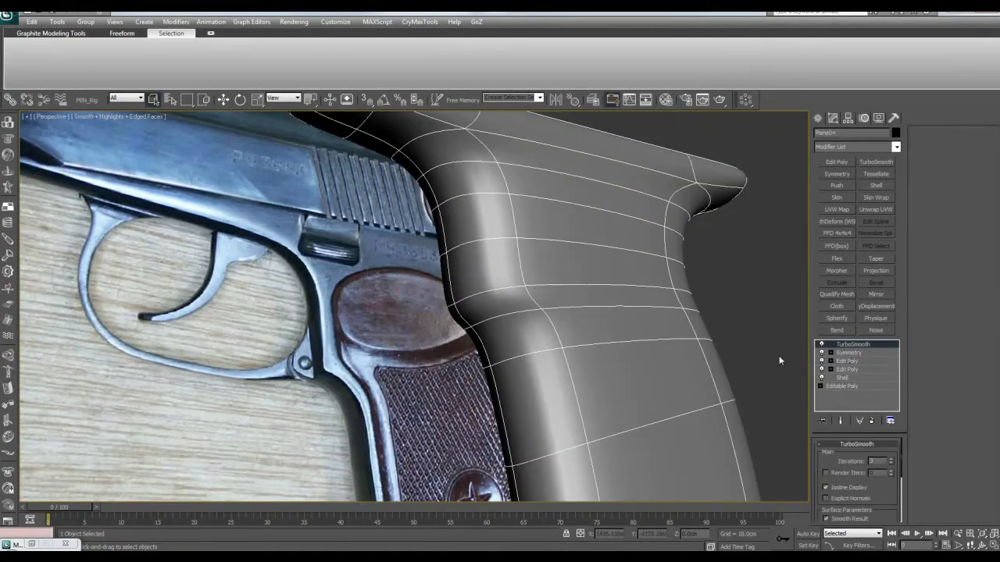
Add a supporting edge loop in the Edit Poly just inside the grip's front edge, running up to the frame's top.
click(851, 361)
key(1)
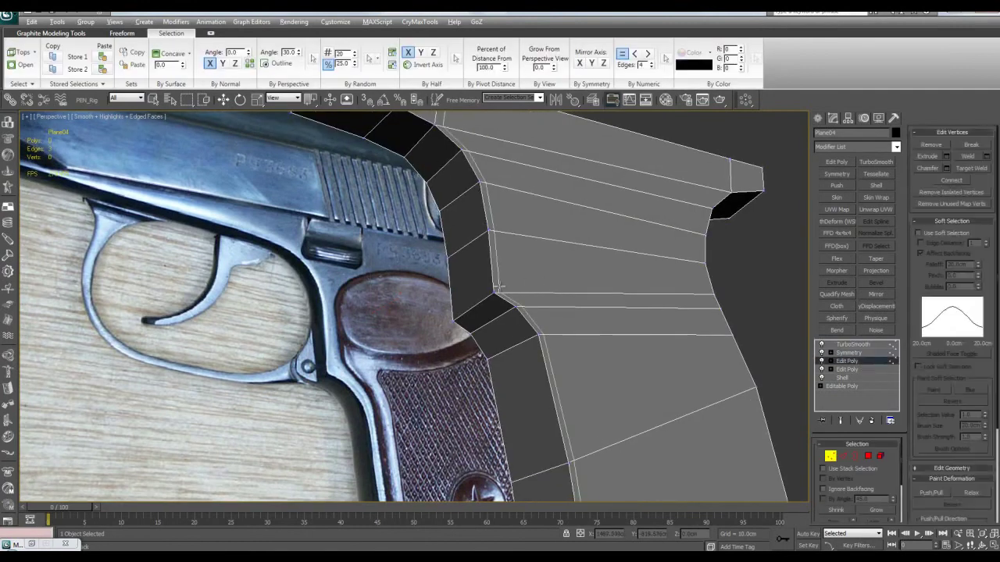
scroll(555, 312, down, 5)
key(q)
key(alt+x)
alt+middle_drag(553, 346, 540, 313)
scroll(552, 260, up, 2)
key(alt+x)
scroll(523, 289, up, 3)
middle_drag(508, 203, 467, 305)
scroll(500, 268, up, 3)
scroll(467, 305, up, 3)
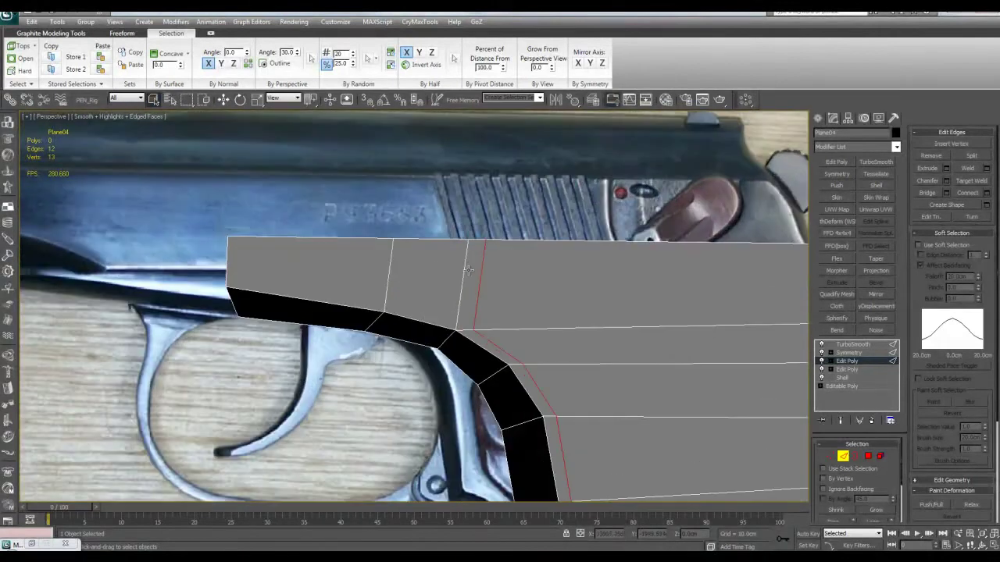
alt+middle_drag(492, 268, 515, 268)
Cut a supporting edge along the front extension's lower edge and around its end, and delete the two polygons closing that end.
key(1)
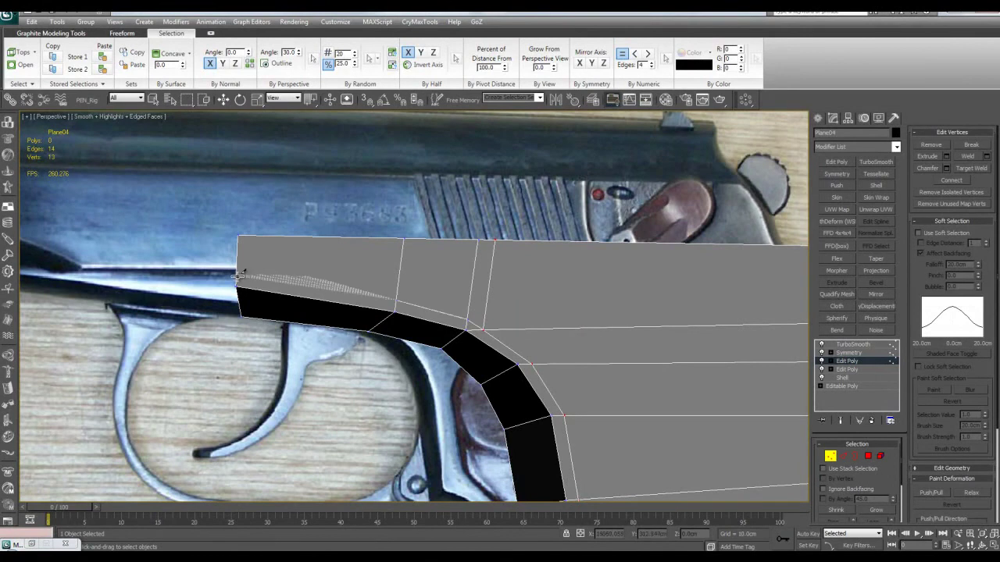
alt+middle_drag(351, 266, 474, 305)
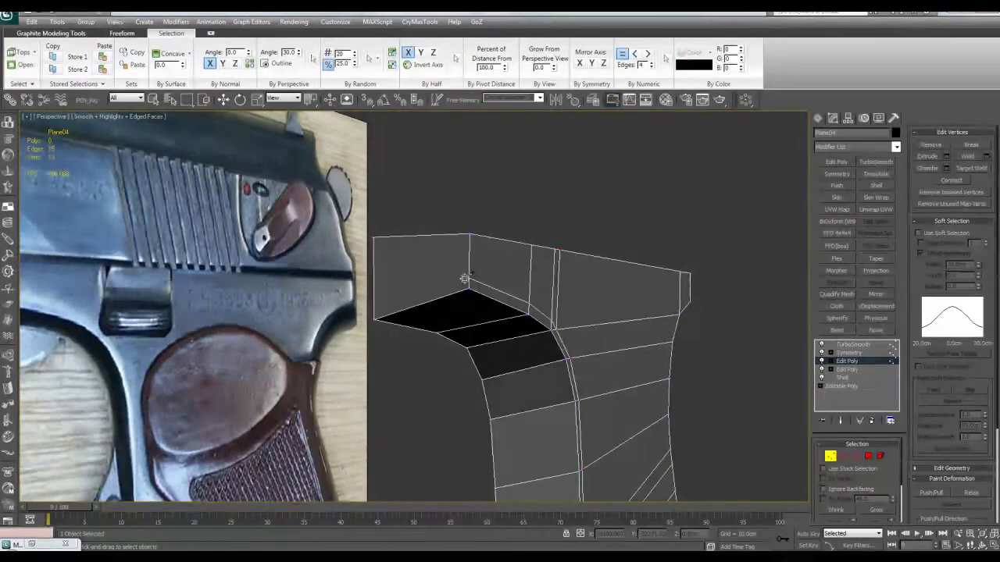
key(4)
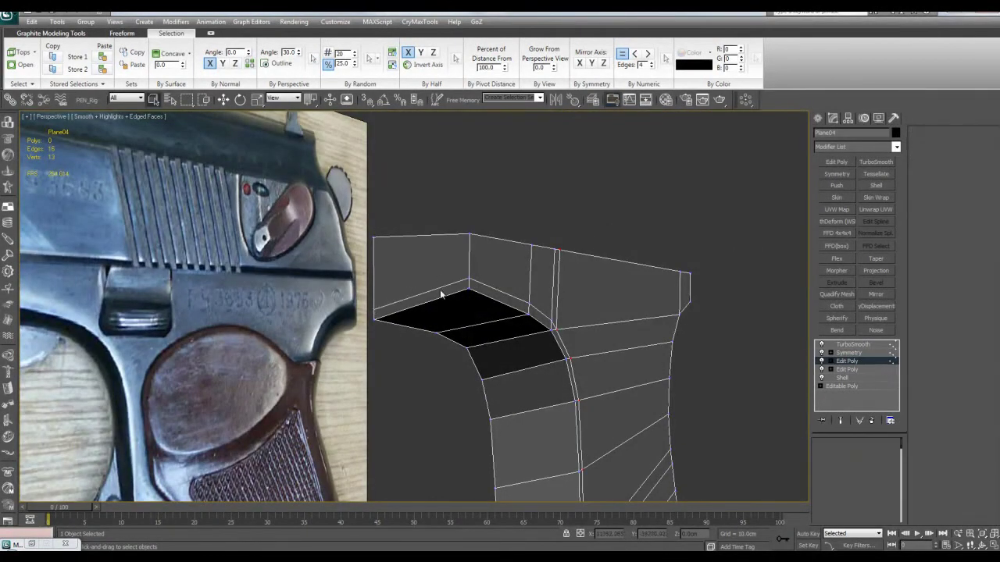
click(442, 292)
ctrl+click(440, 272)
key(Delete)
Target-weld the supporting edge's vertices at the frame's front and remove the redundant vertical edge there.
middle_drag(540, 280, 451, 268)
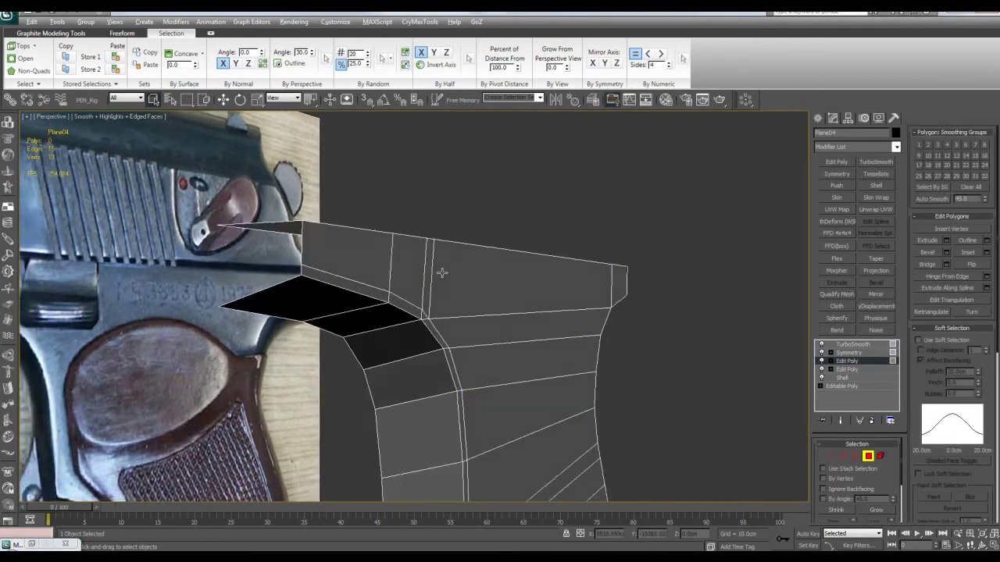
scroll(421, 265, up, 2)
key(1)
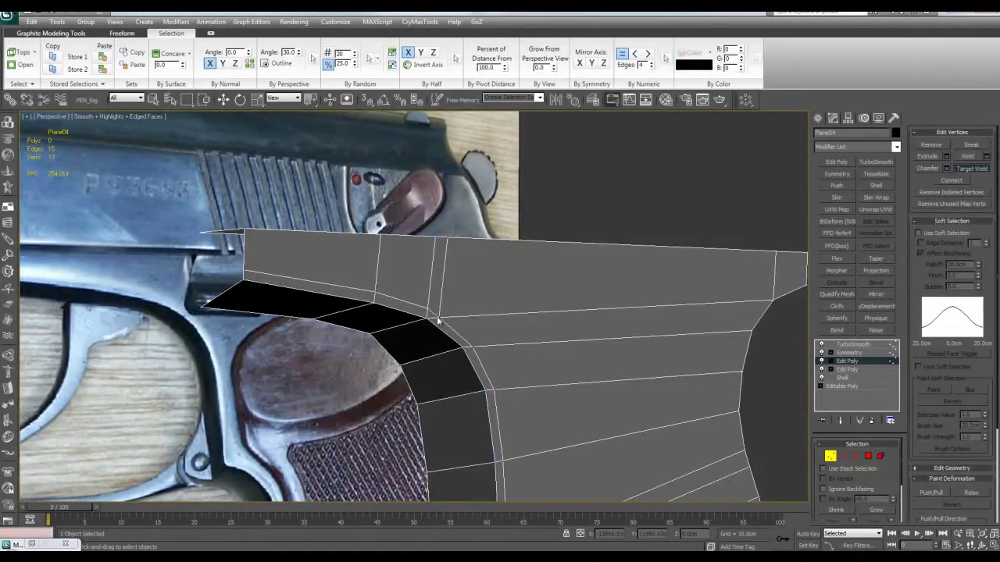
alt+middle_drag(436, 303, 464, 309)
key(2)
click(433, 281)
middle_drag(499, 389, 508, 413)
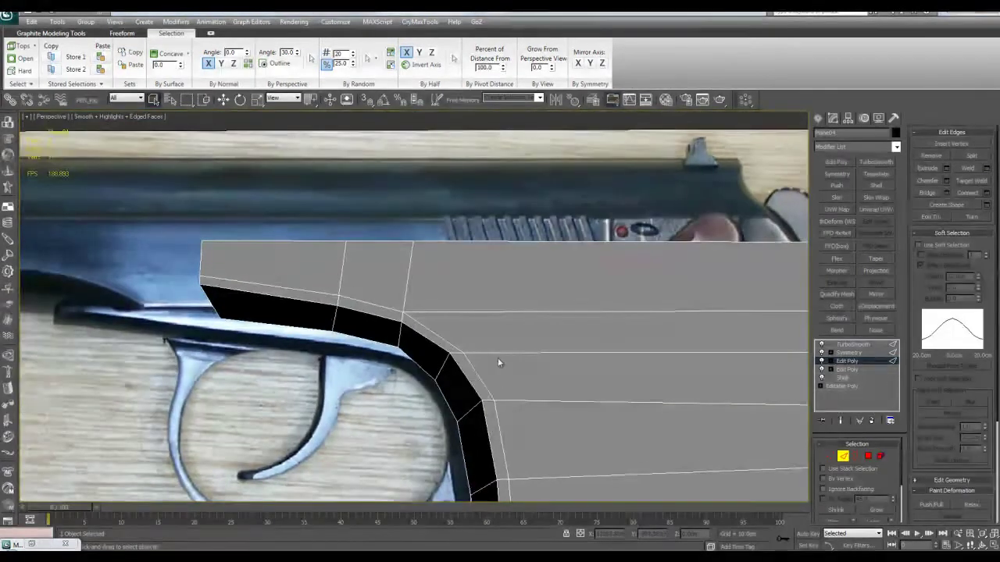
Insert a supporting edge loop with SwiftLoop just inside the rear edge of the frame and grip.
scroll(381, 312, down, 5)
alt+middle_drag(559, 347, 513, 282)
middle_drag(546, 197, 591, 235)
scroll(514, 226, up, 3)
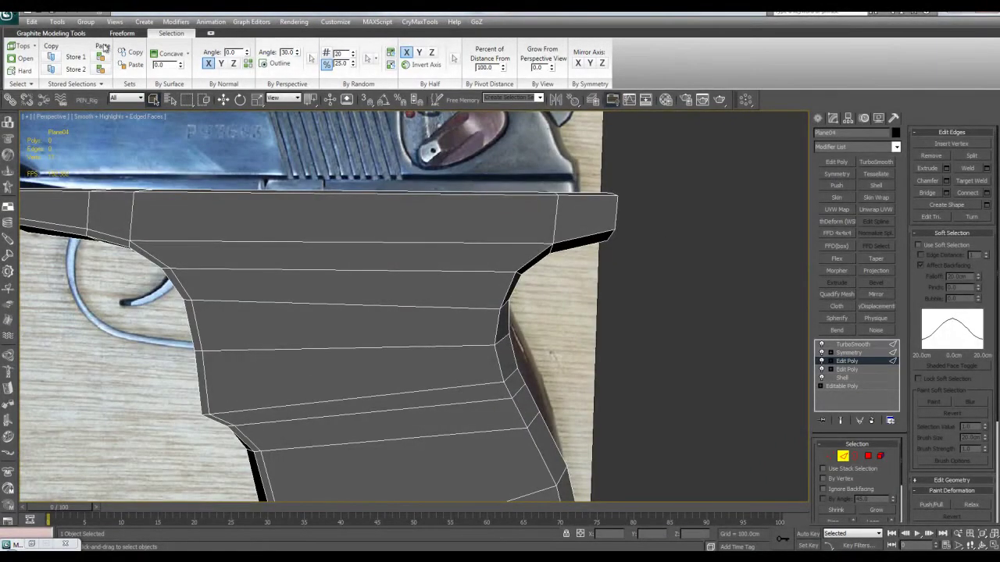
middle_drag(516, 284, 525, 268)
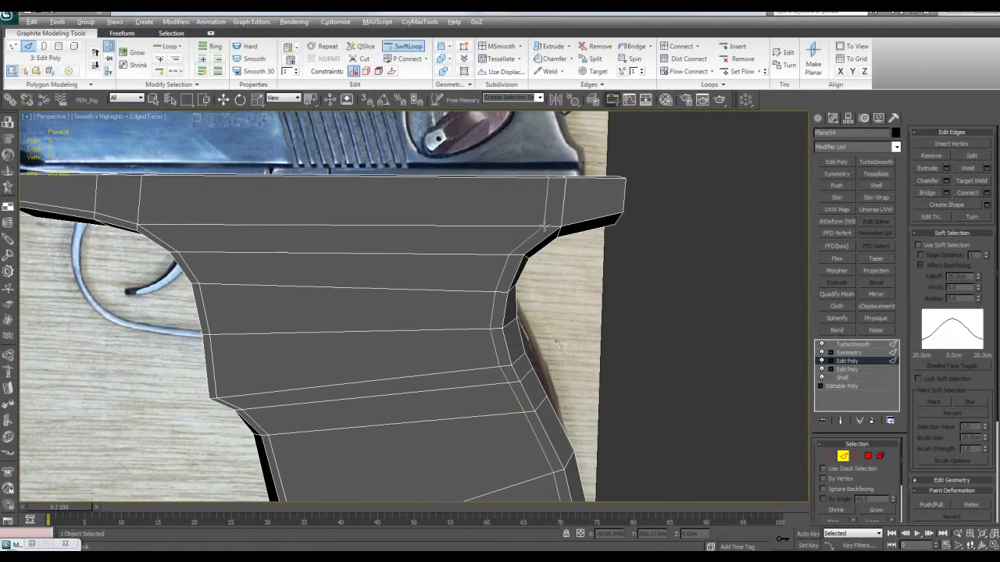
right_click(512, 273)
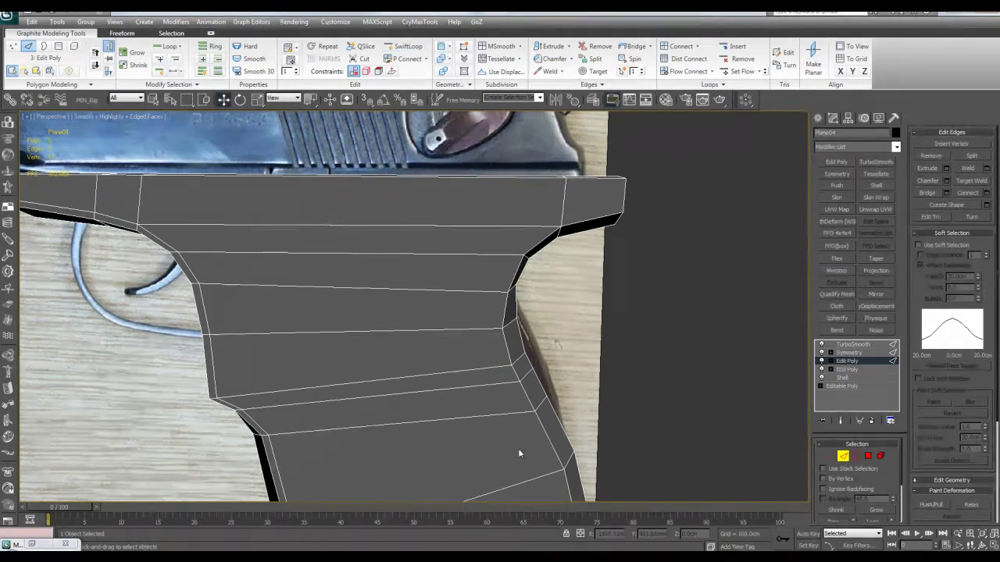
middle_drag(507, 175, 499, 162)
key(alt+1)
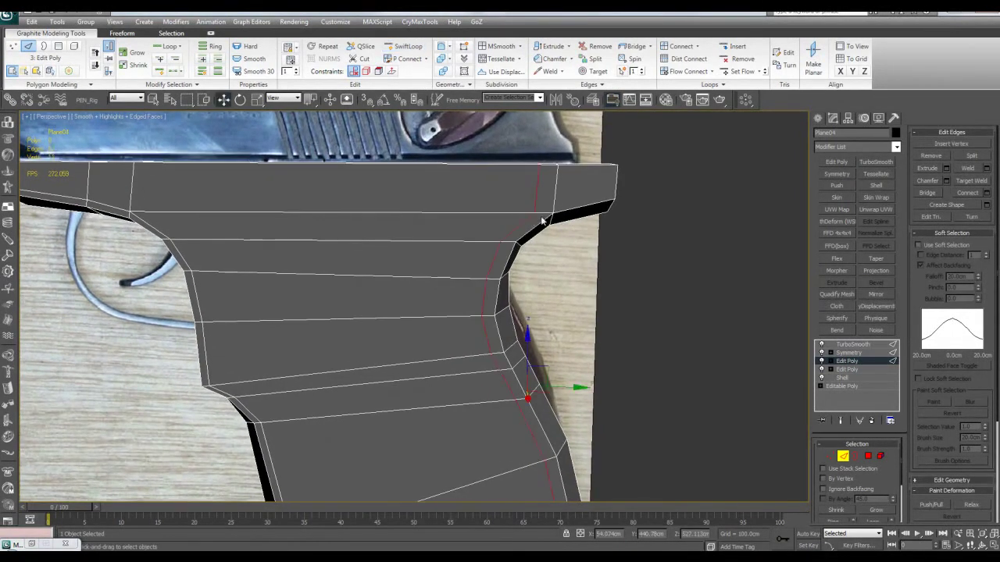
right_click(542, 221)
Remove the rear loop's vertical segment on the tang and cut its path along the tang's lower edge around the rear end.
scroll(544, 235, down, 5)
middle_drag(550, 260, 557, 240)
key(alt+x)
key(q)
scroll(554, 263, up, 8)
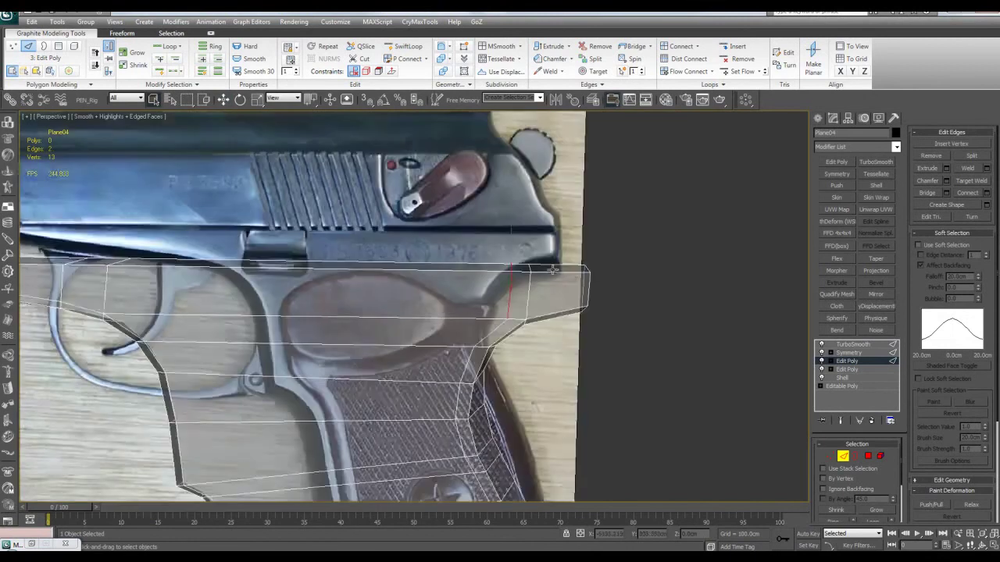
middle_drag(388, 220, 478, 291)
key(1)
key(alt+x)
key(alt+c)
click(485, 279)
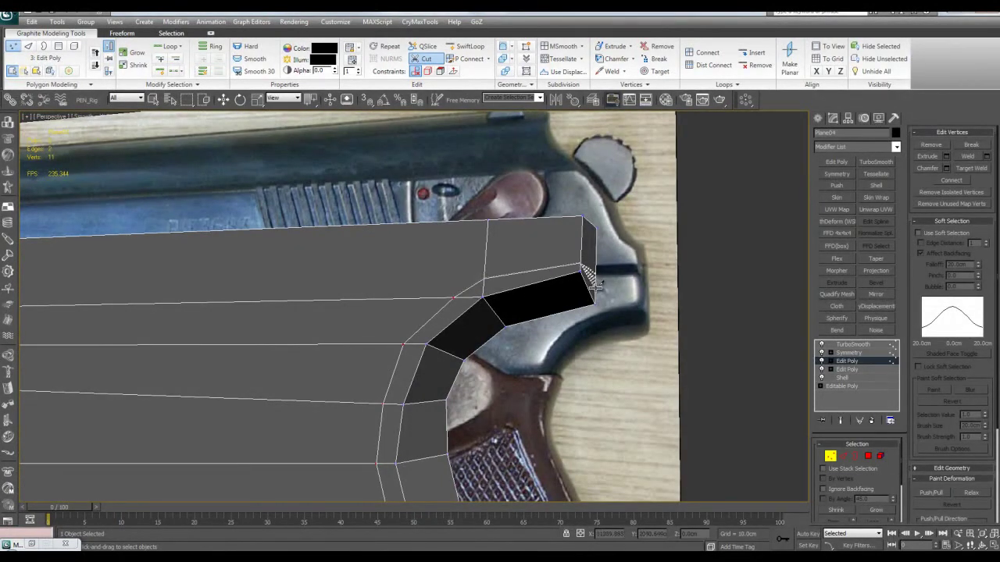
Move the supporting loop's corner vertex beneath the tang rearward and up toward the tang's lower edge.
click(453, 298)
key(w)
alt+middle_drag(457, 306, 483, 289)
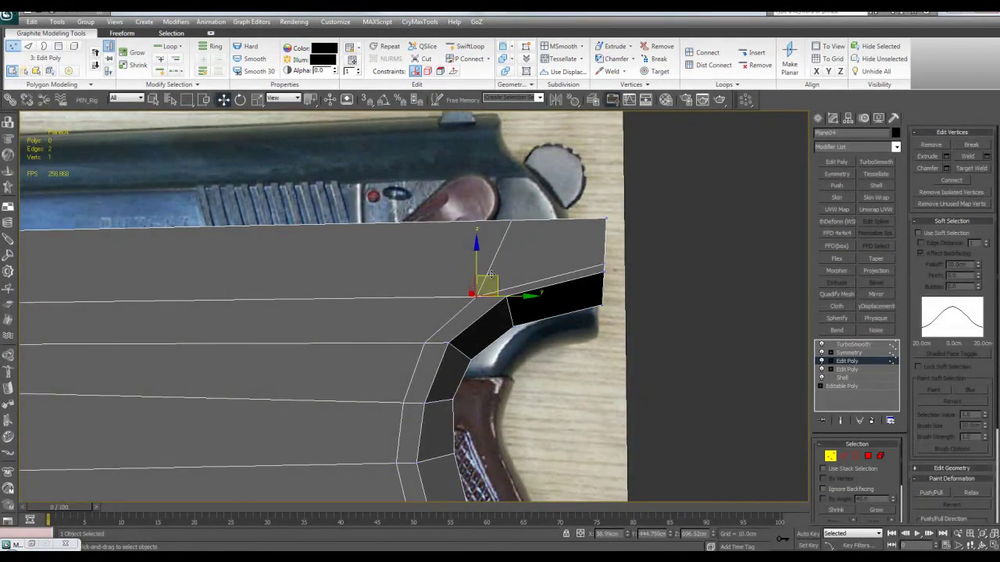
drag(492, 275, 509, 264)
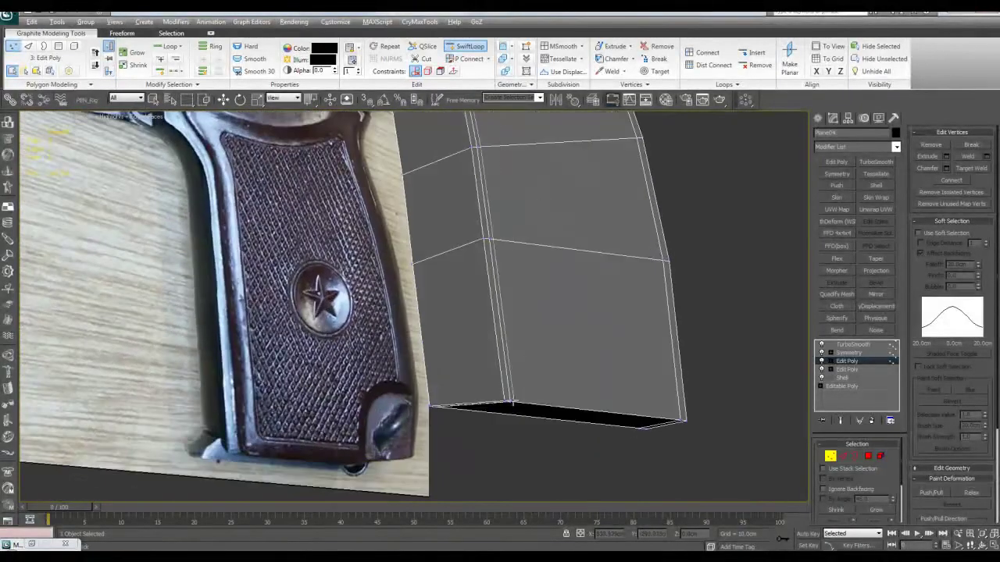
Add supporting edge loops with SwiftLoop near the grip's bottom and just below the frame's top edge.
key(2)
click(578, 386)
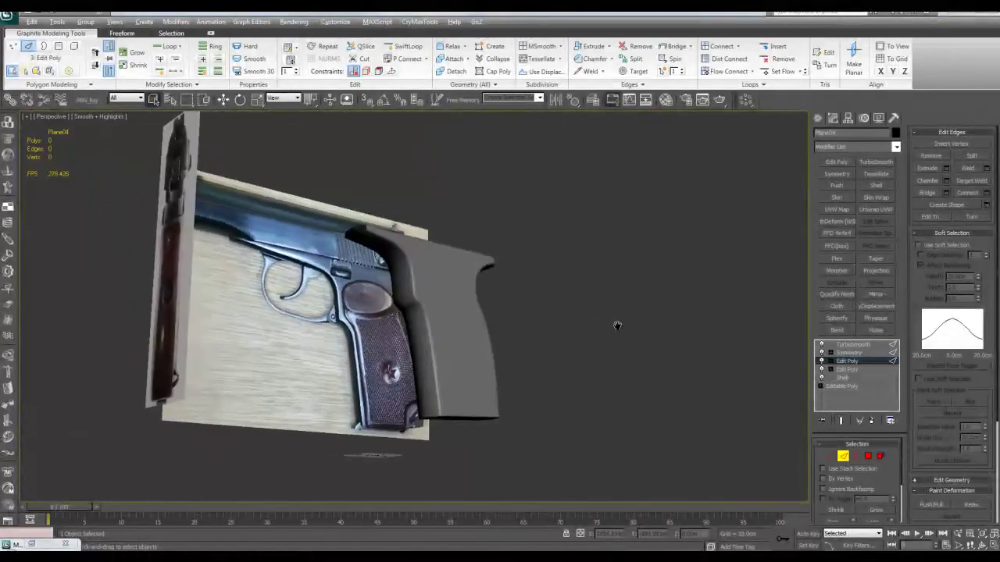
scroll(573, 320, up, 4)
middle_drag(617, 325, 506, 329)
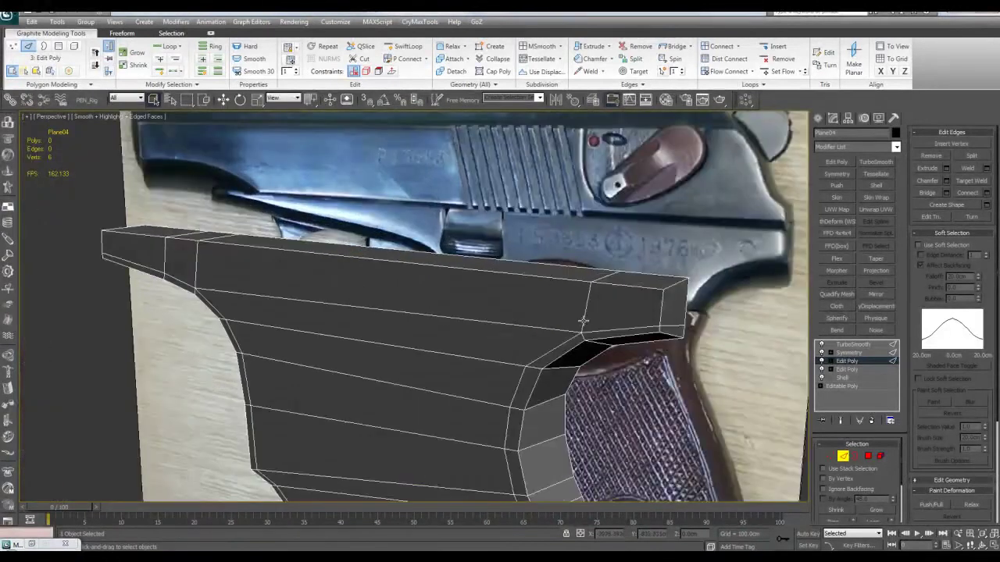
alt+middle_drag(583, 321, 575, 271)
key(alt+1)
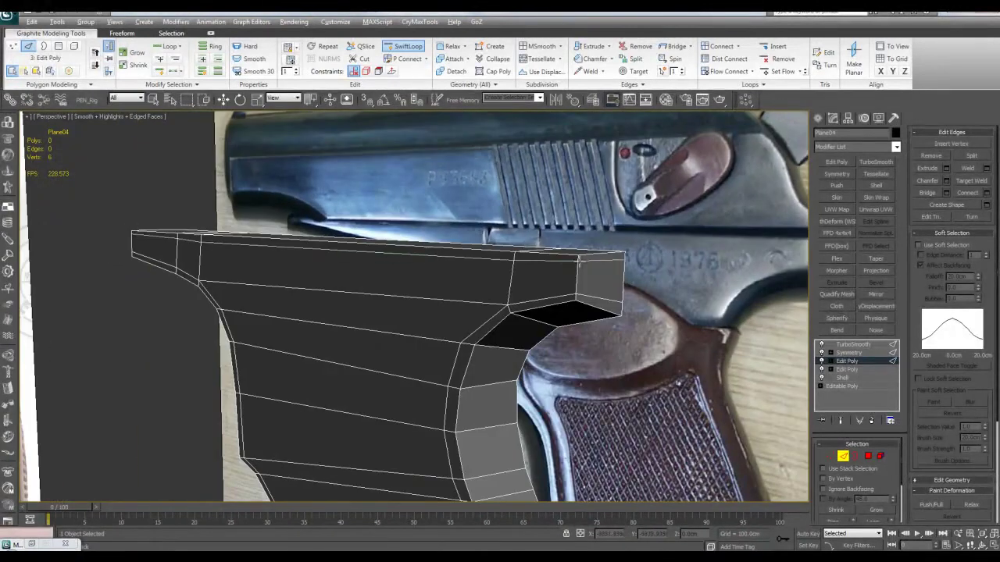
right_click(628, 267)
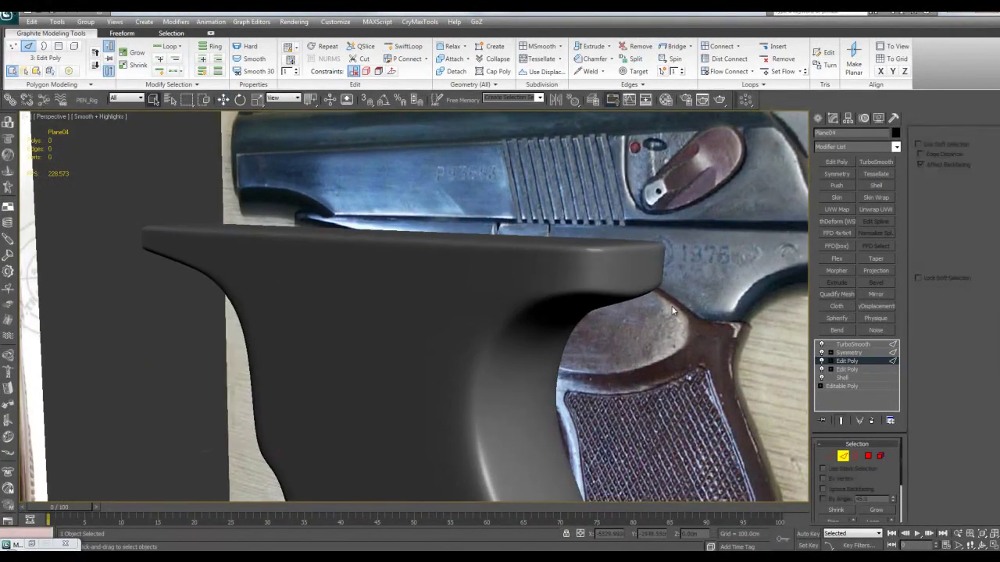